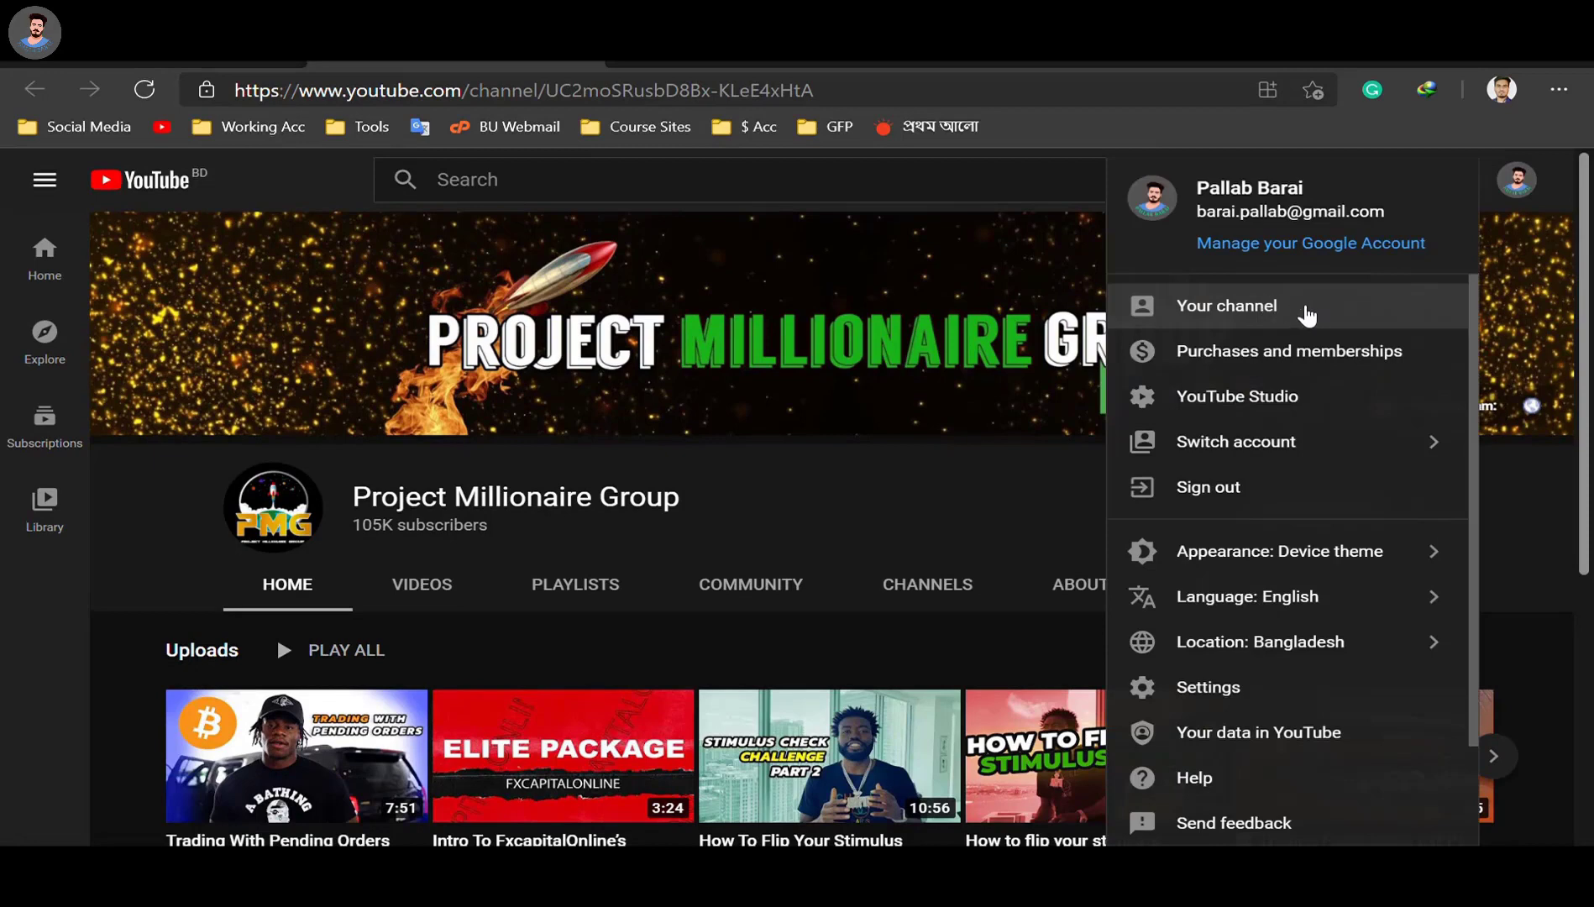
Open the current account's own YouTube channel and copy its link into the first channel link proof field on Microworkers.
{"action": "left_click", "coordinate": [1304, 312]}
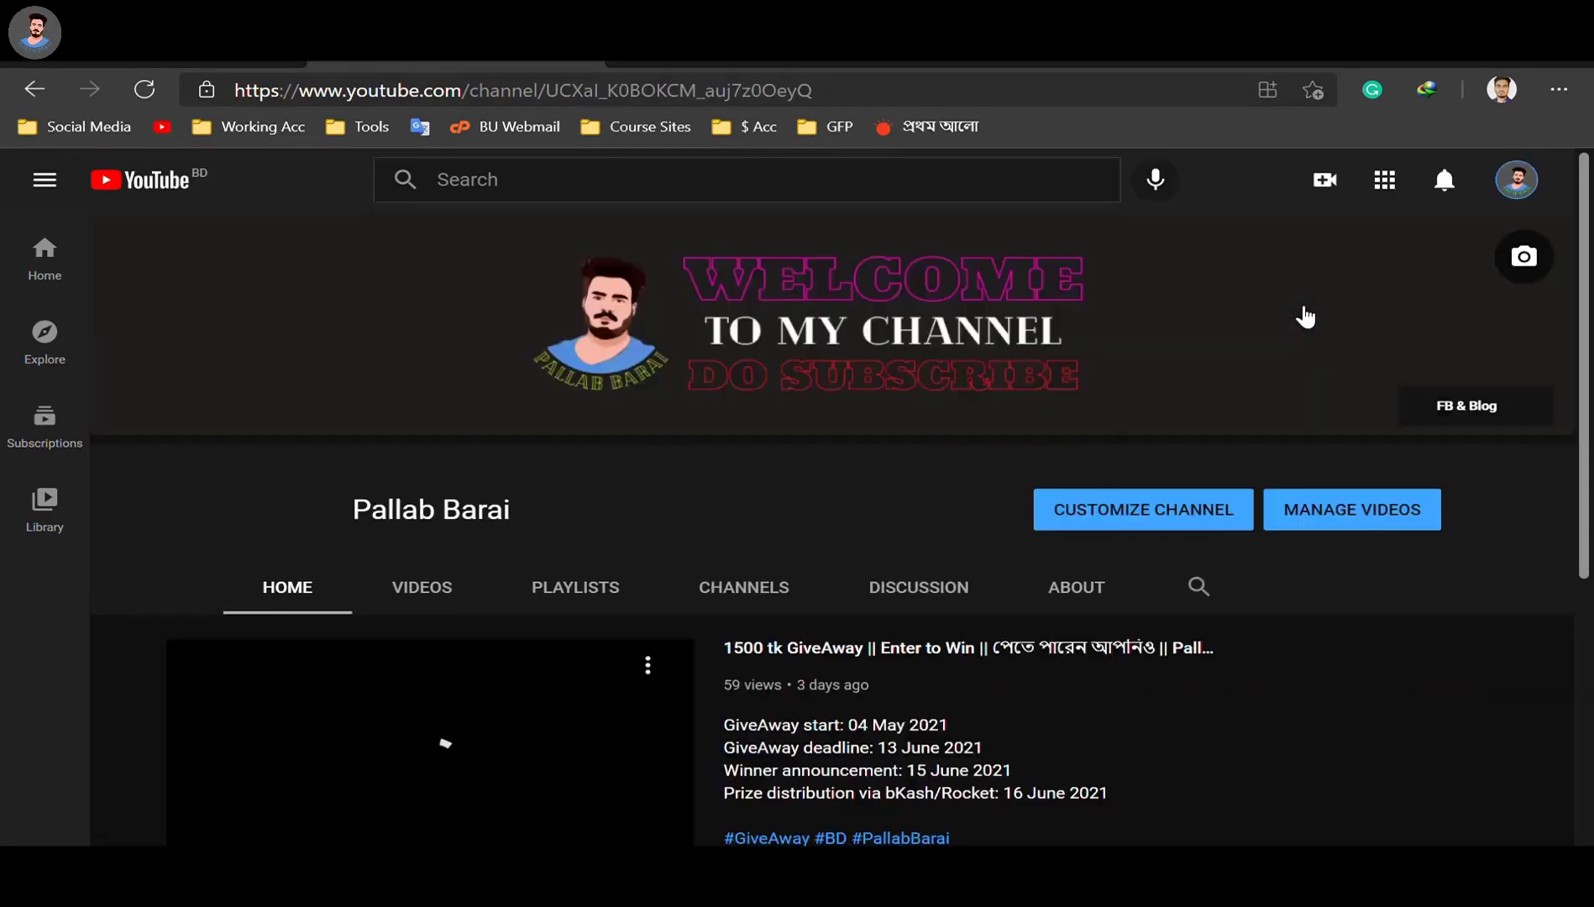
{"action": "left_click", "coordinate": [411, 90]}
{"action": "key", "text": "ctrl+c"}
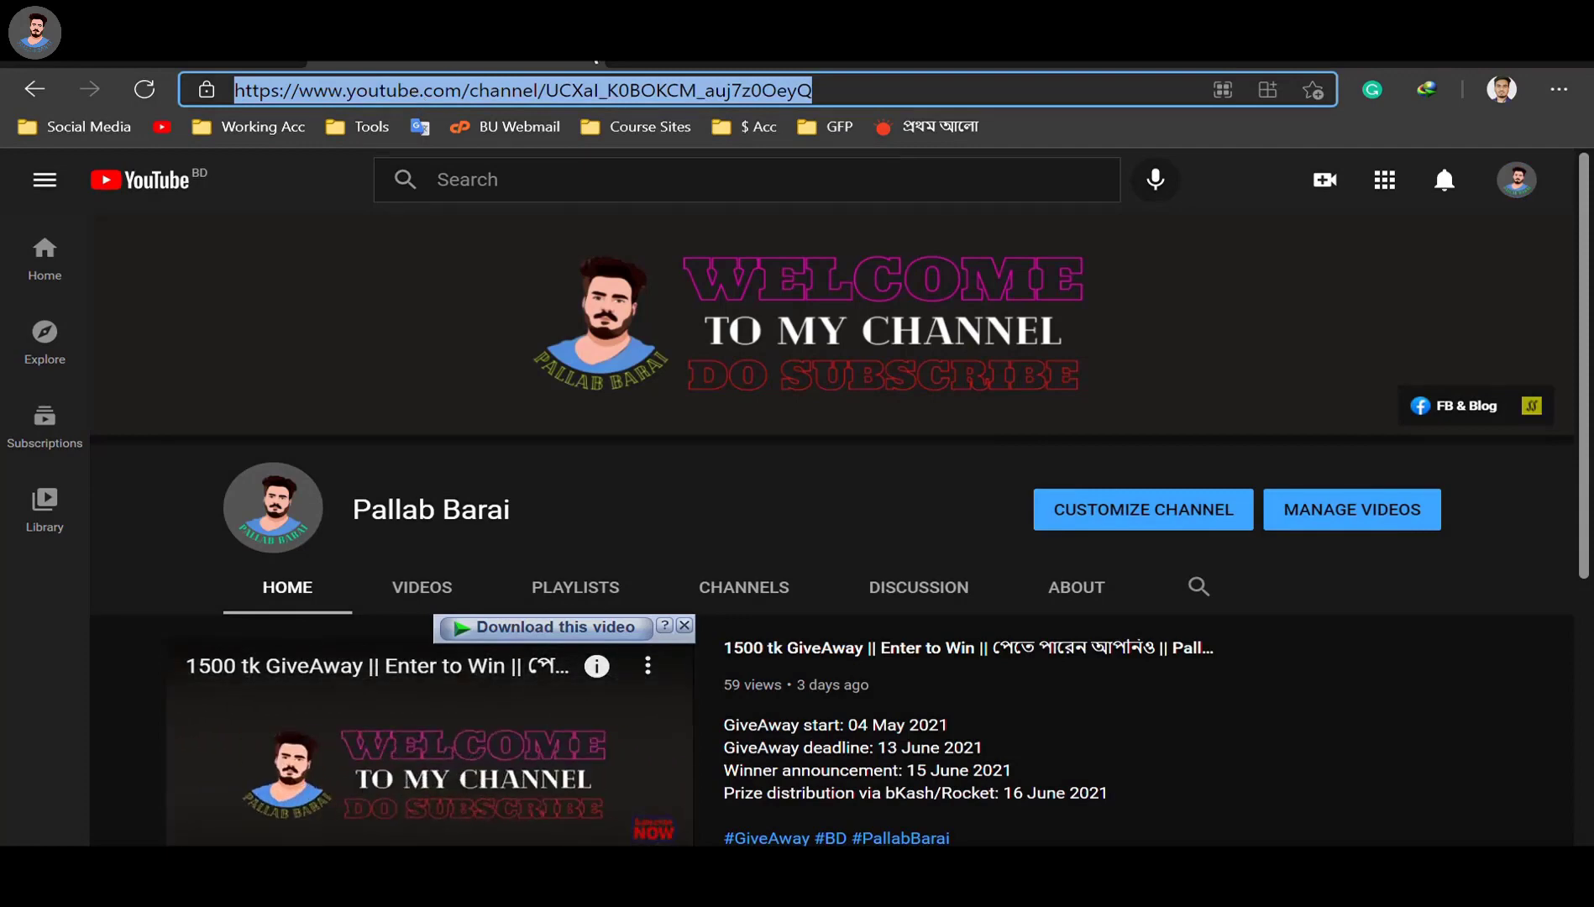
{"action": "left_click", "coordinate": [233, 55]}
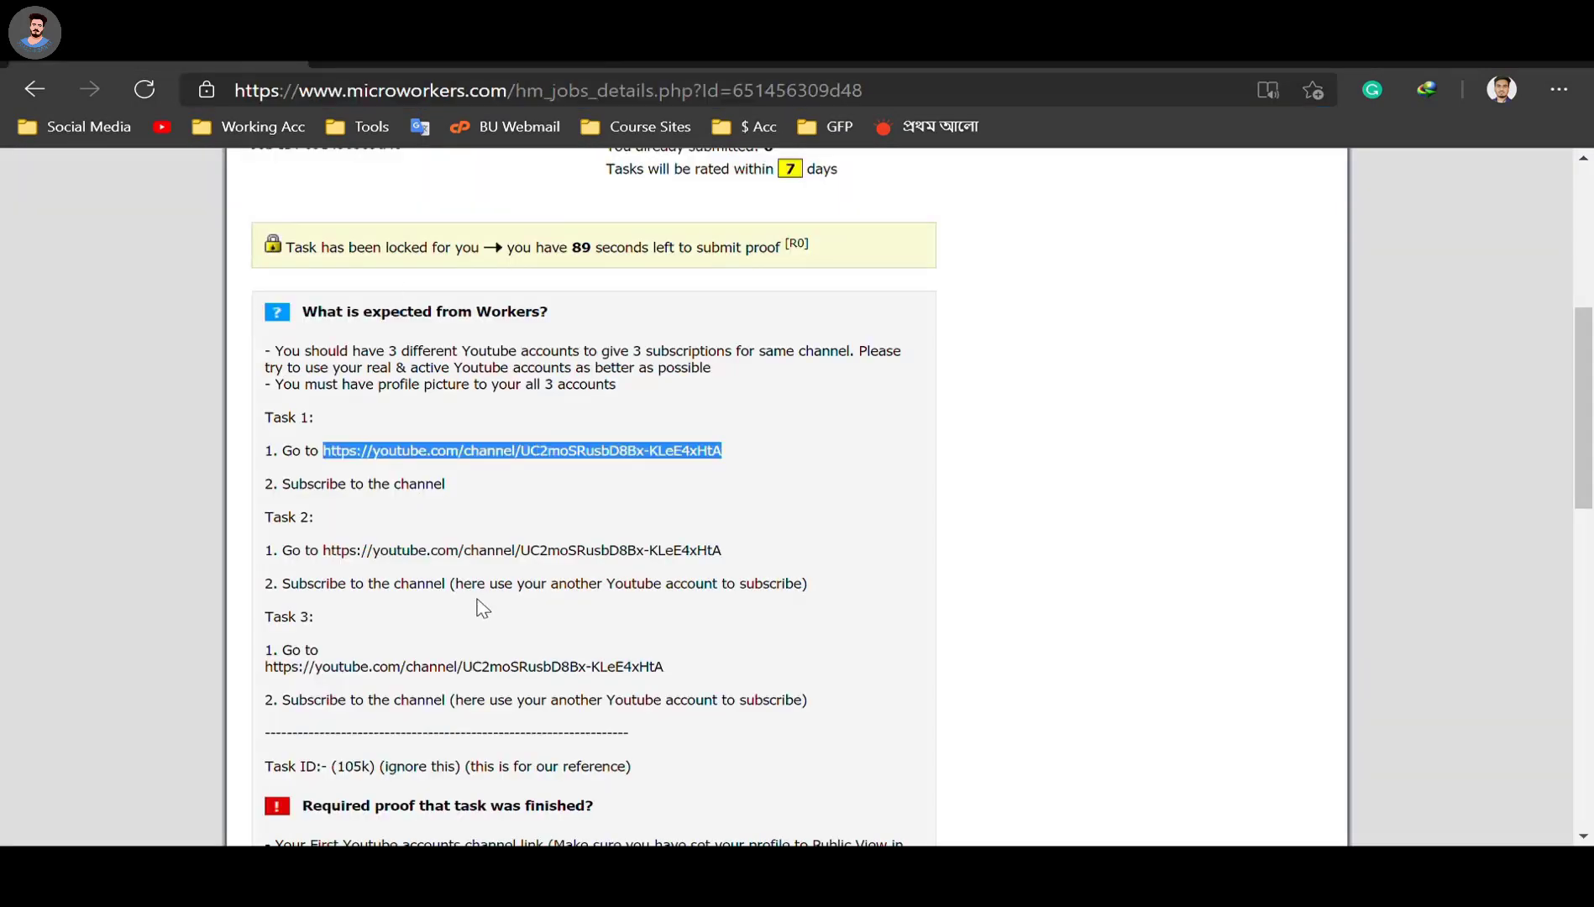
{"action": "scroll", "coordinate": [481, 606], "scroll_direction": "down", "scroll_amount": 10}
{"action": "left_click", "coordinate": [351, 464]}
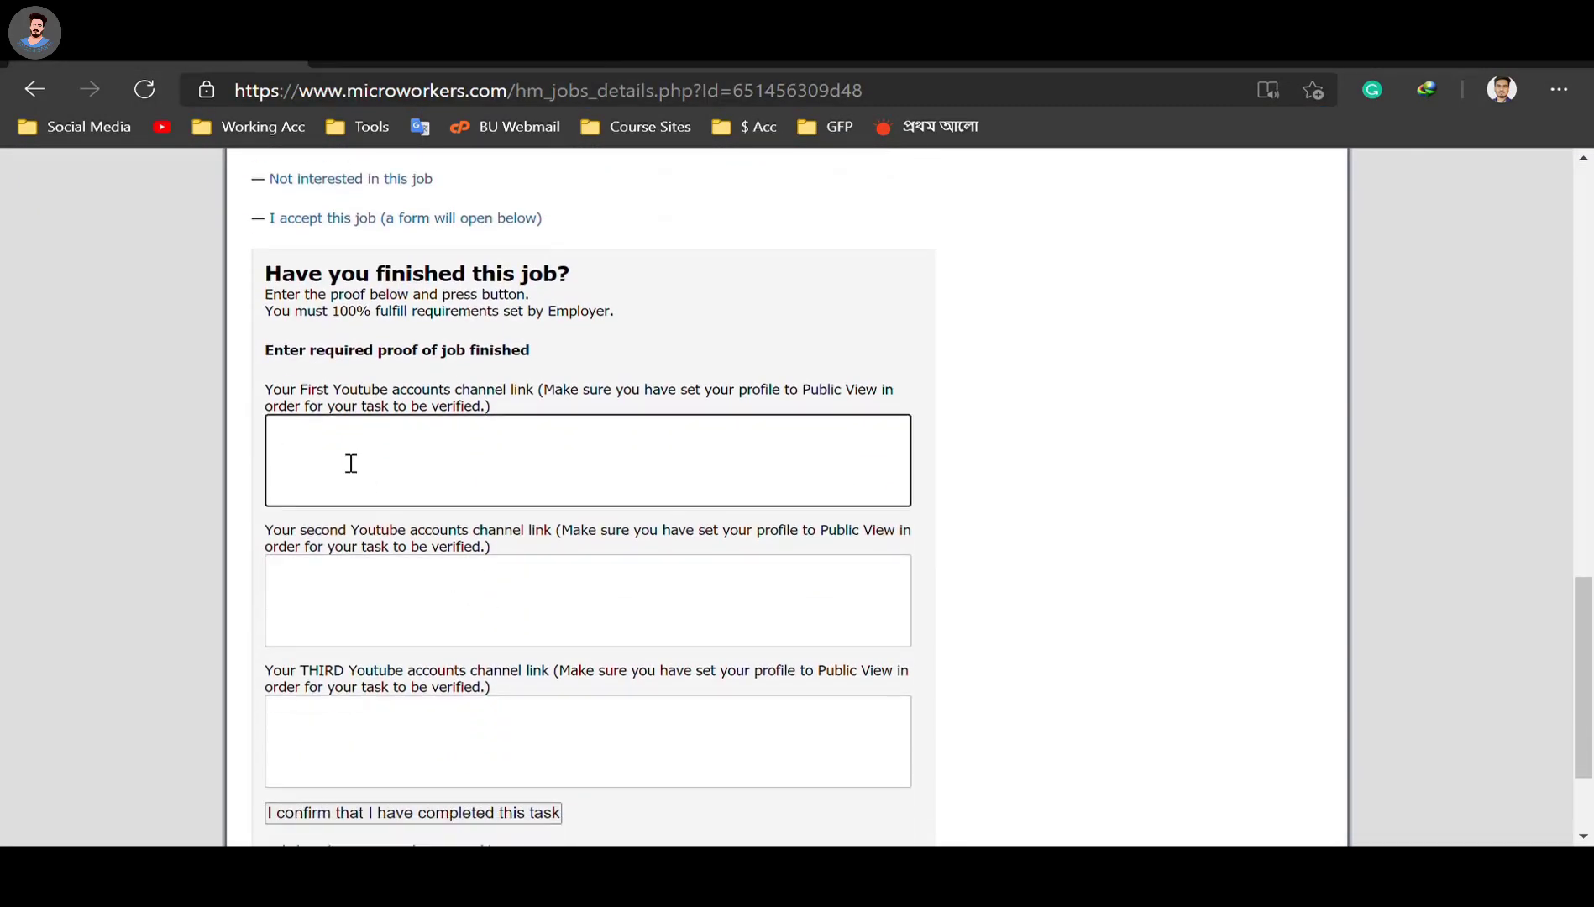
{"action": "key", "text": "ctrl+v"}
Add the first signed-out Google account in the account list to YouTube, signing in with its account password.
{"action": "left_click", "coordinate": [537, 52]}
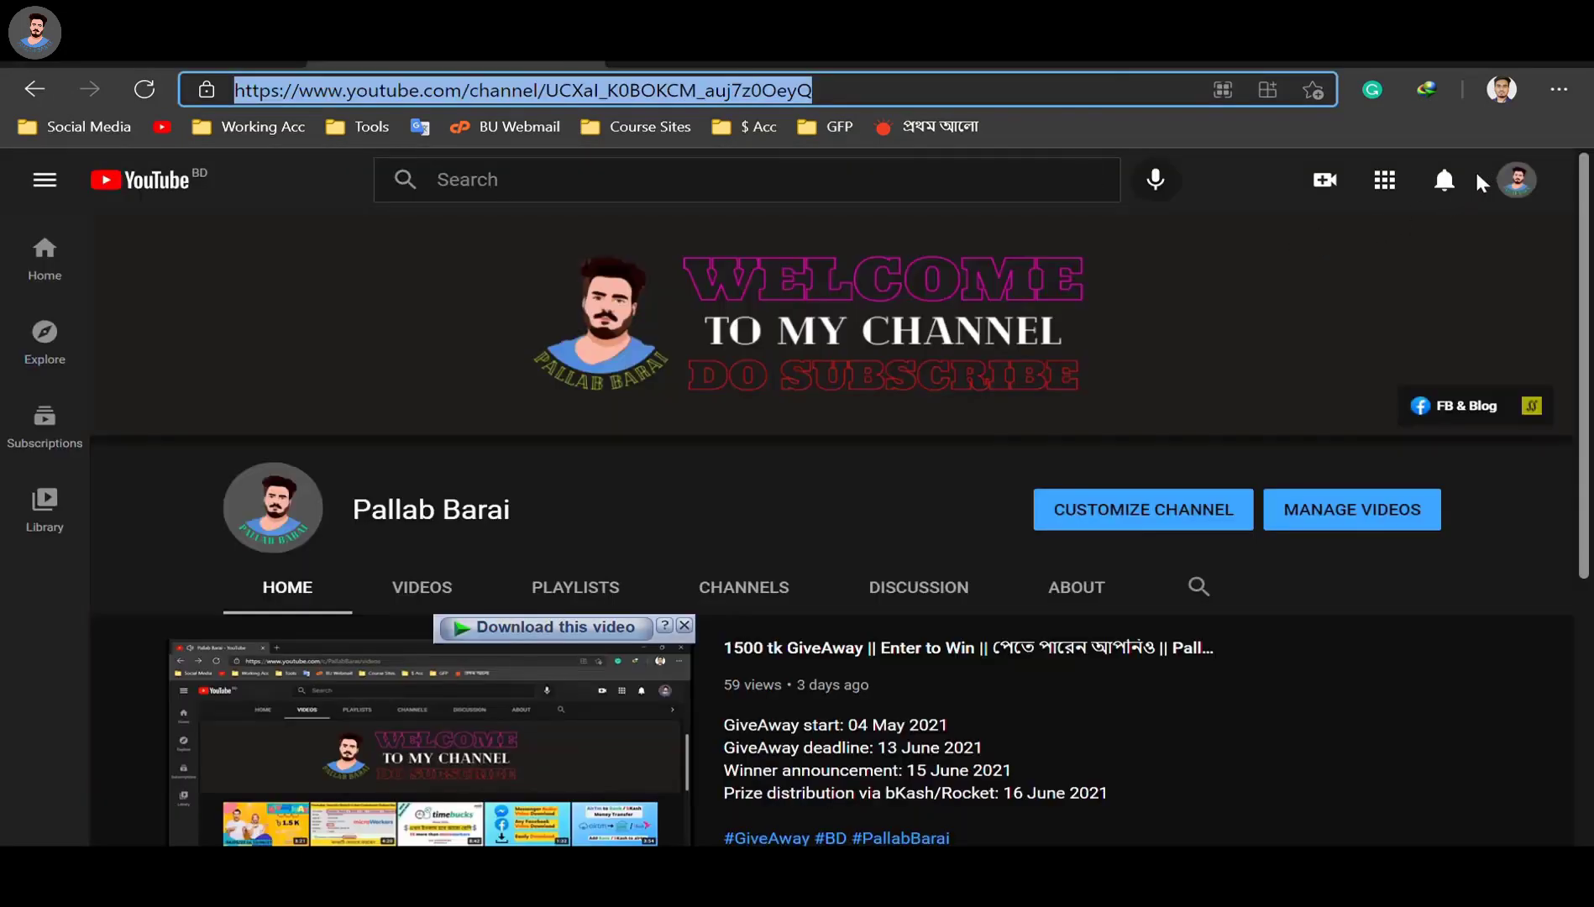
{"action": "left_click", "coordinate": [1528, 188]}
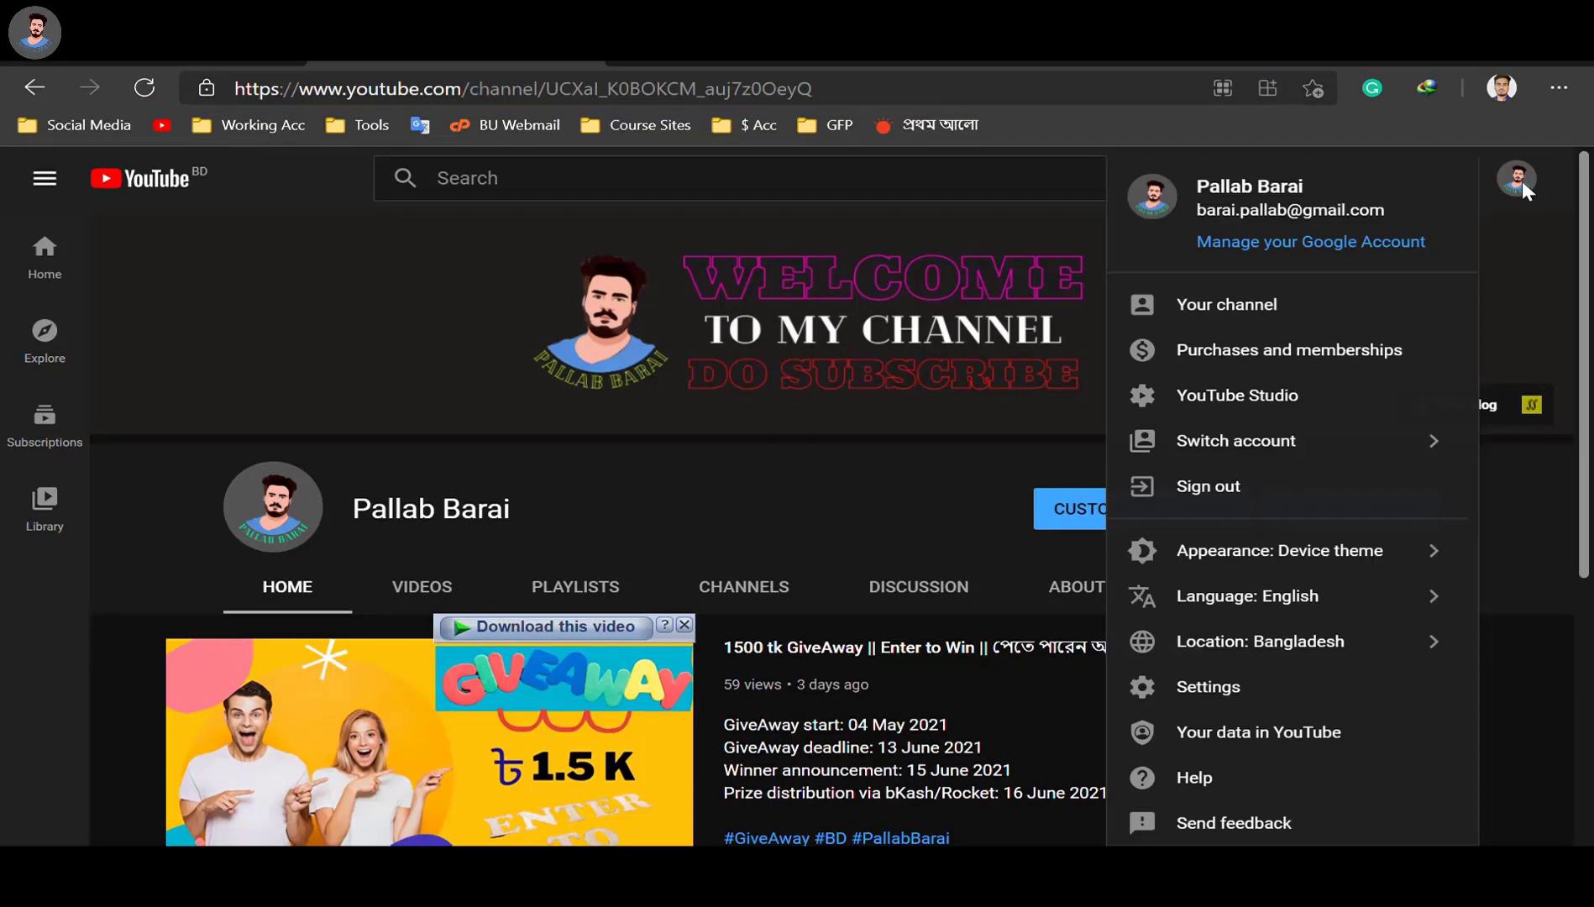
{"action": "scroll", "coordinate": [1270, 669], "scroll_direction": "down", "scroll_amount": 2}
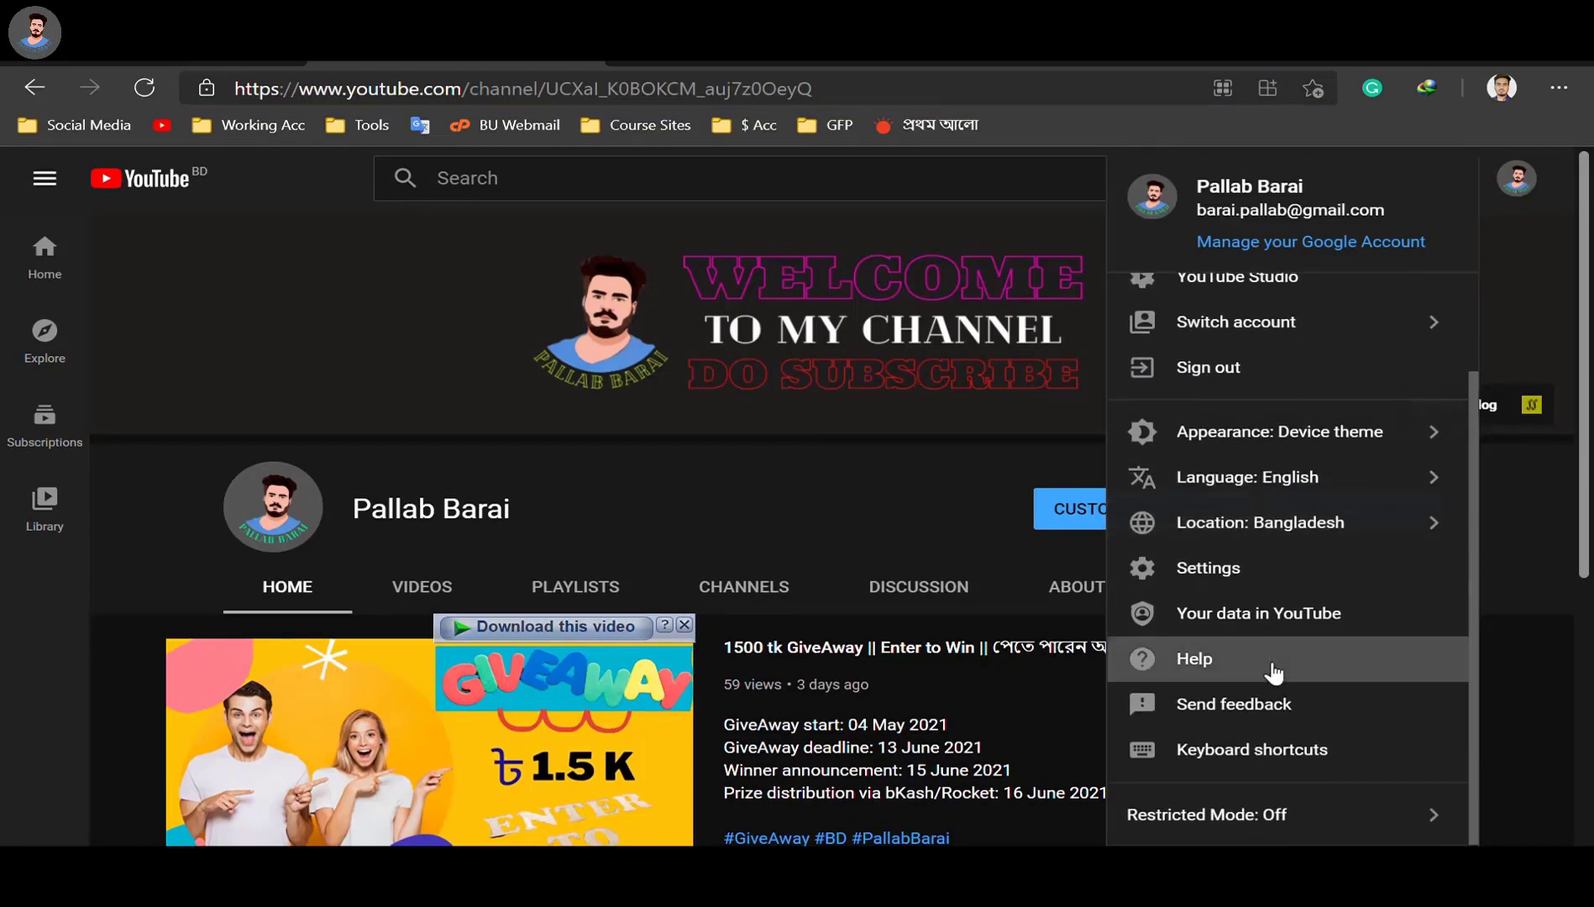
{"action": "left_click", "coordinate": [1253, 329]}
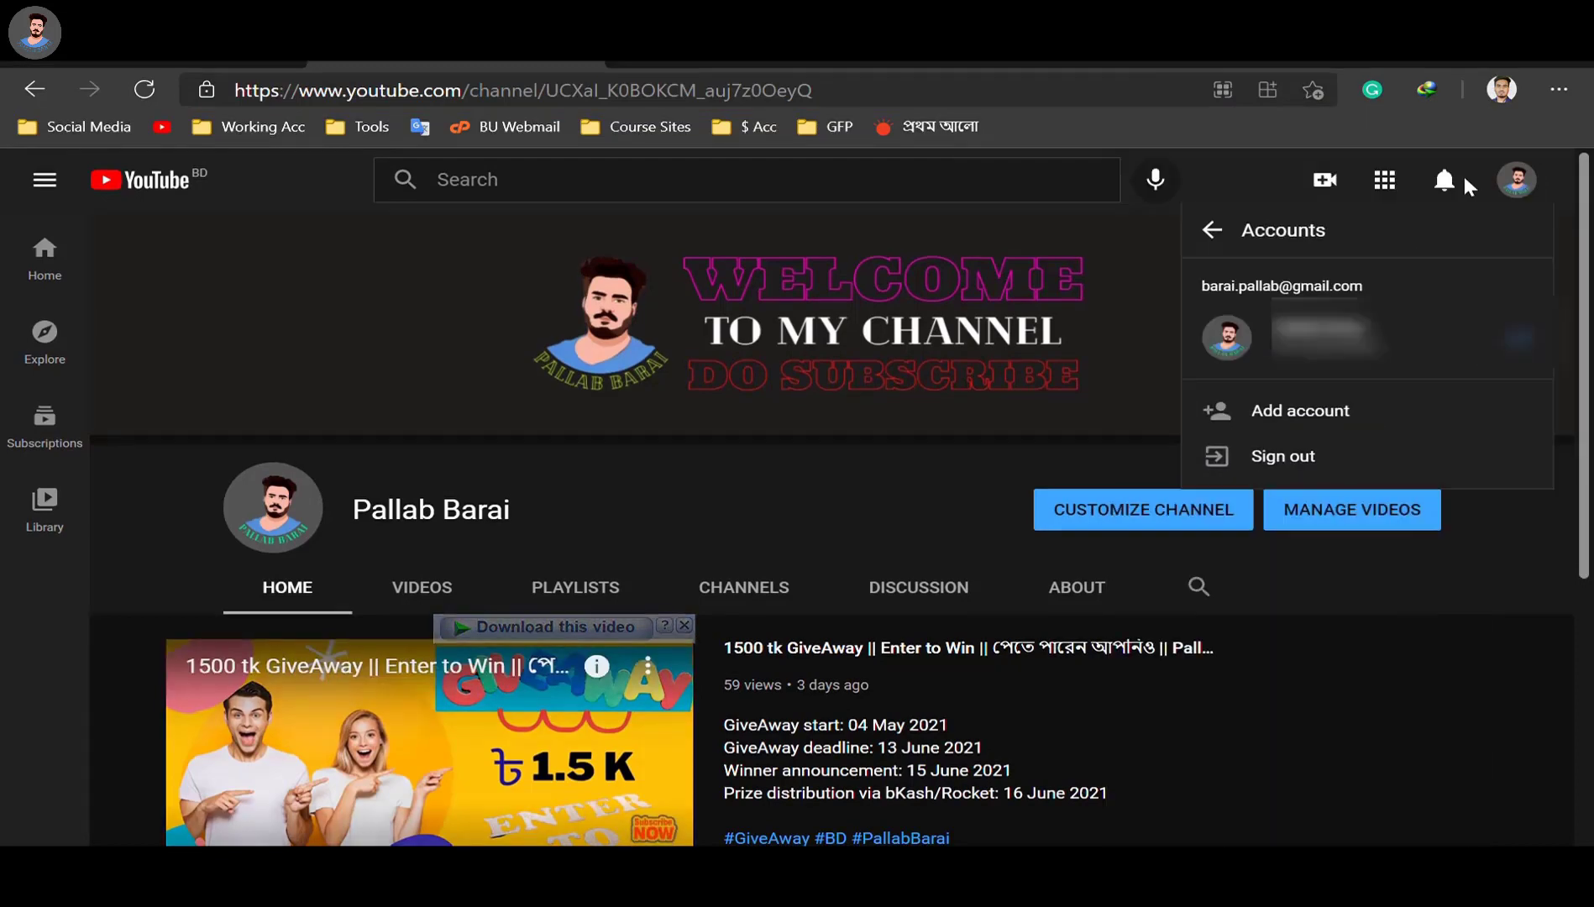
{"action": "left_click", "coordinate": [1347, 418]}
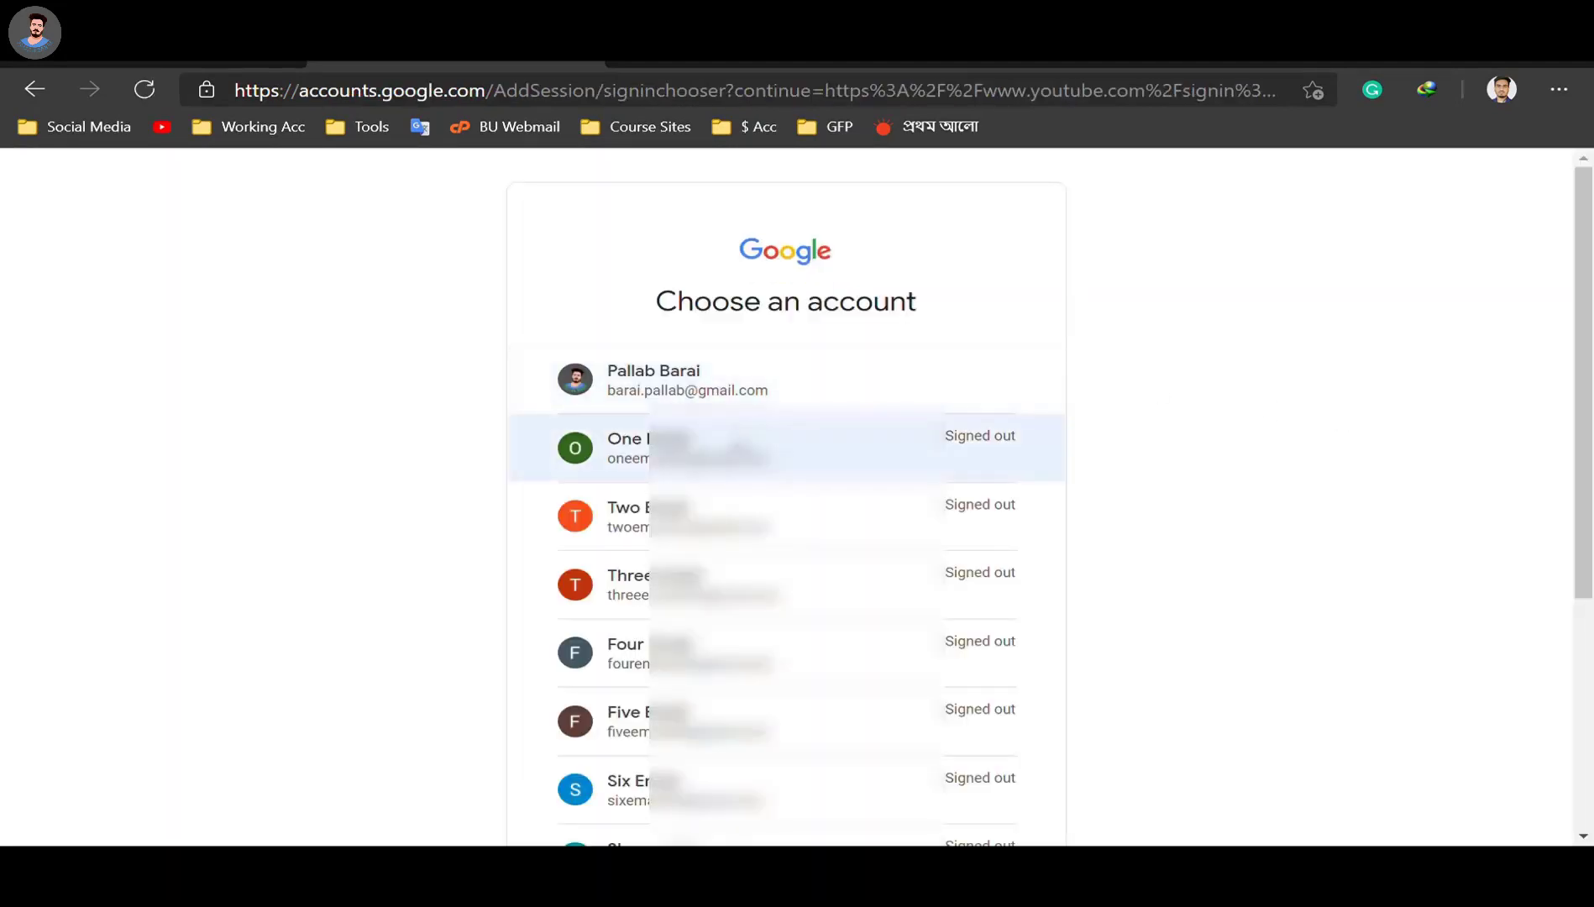
{"action": "left_click", "coordinate": [729, 451]}
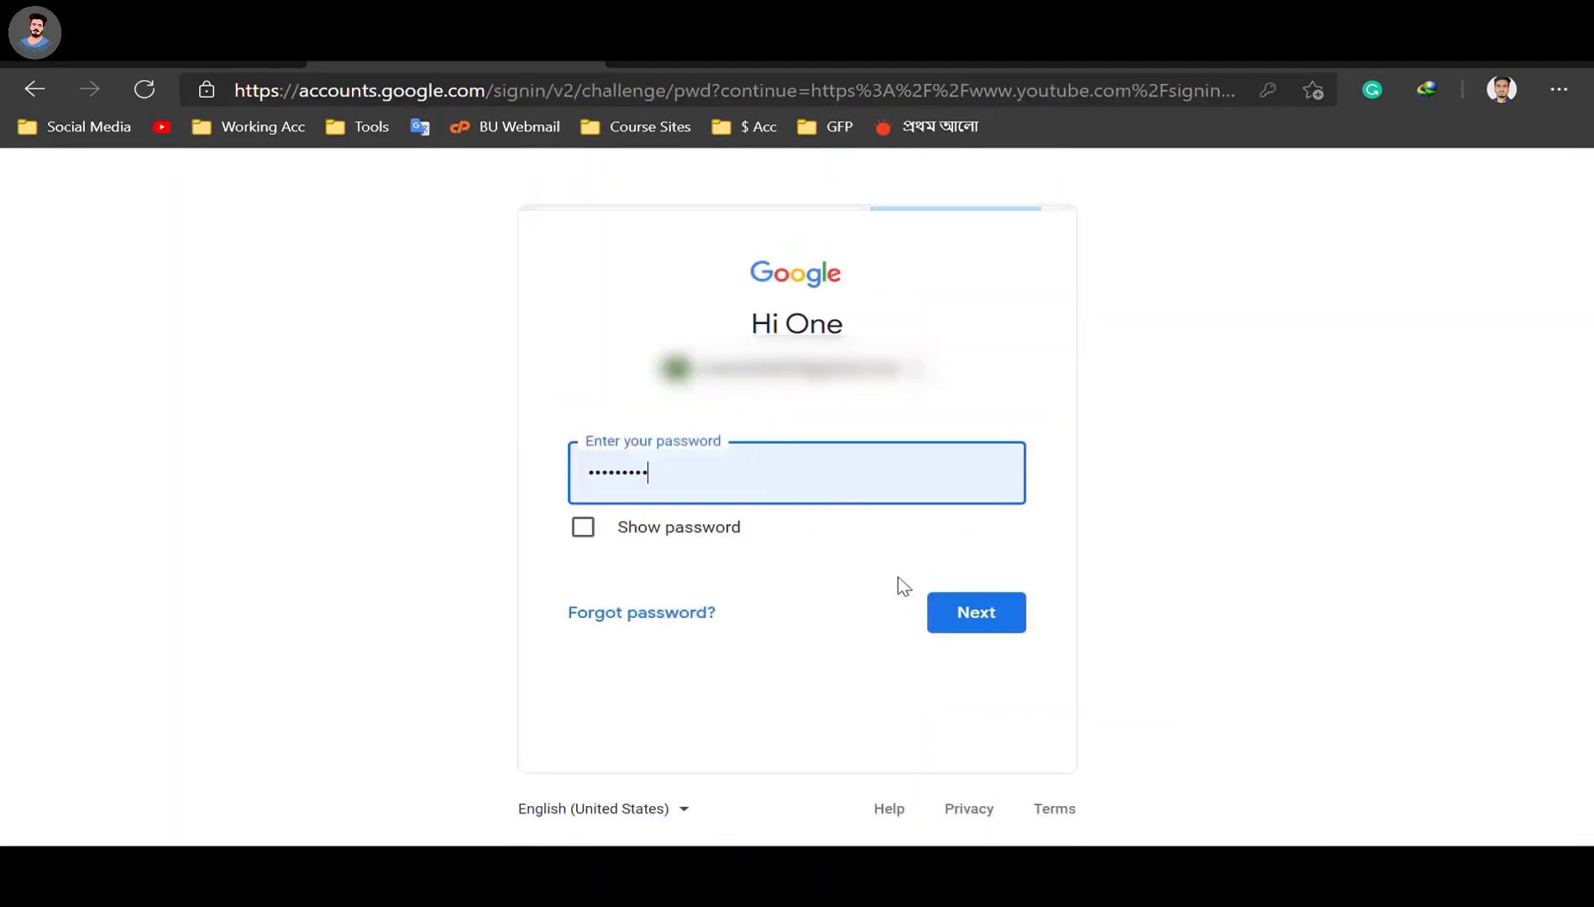
{"action": "left_click", "coordinate": [957, 613]}
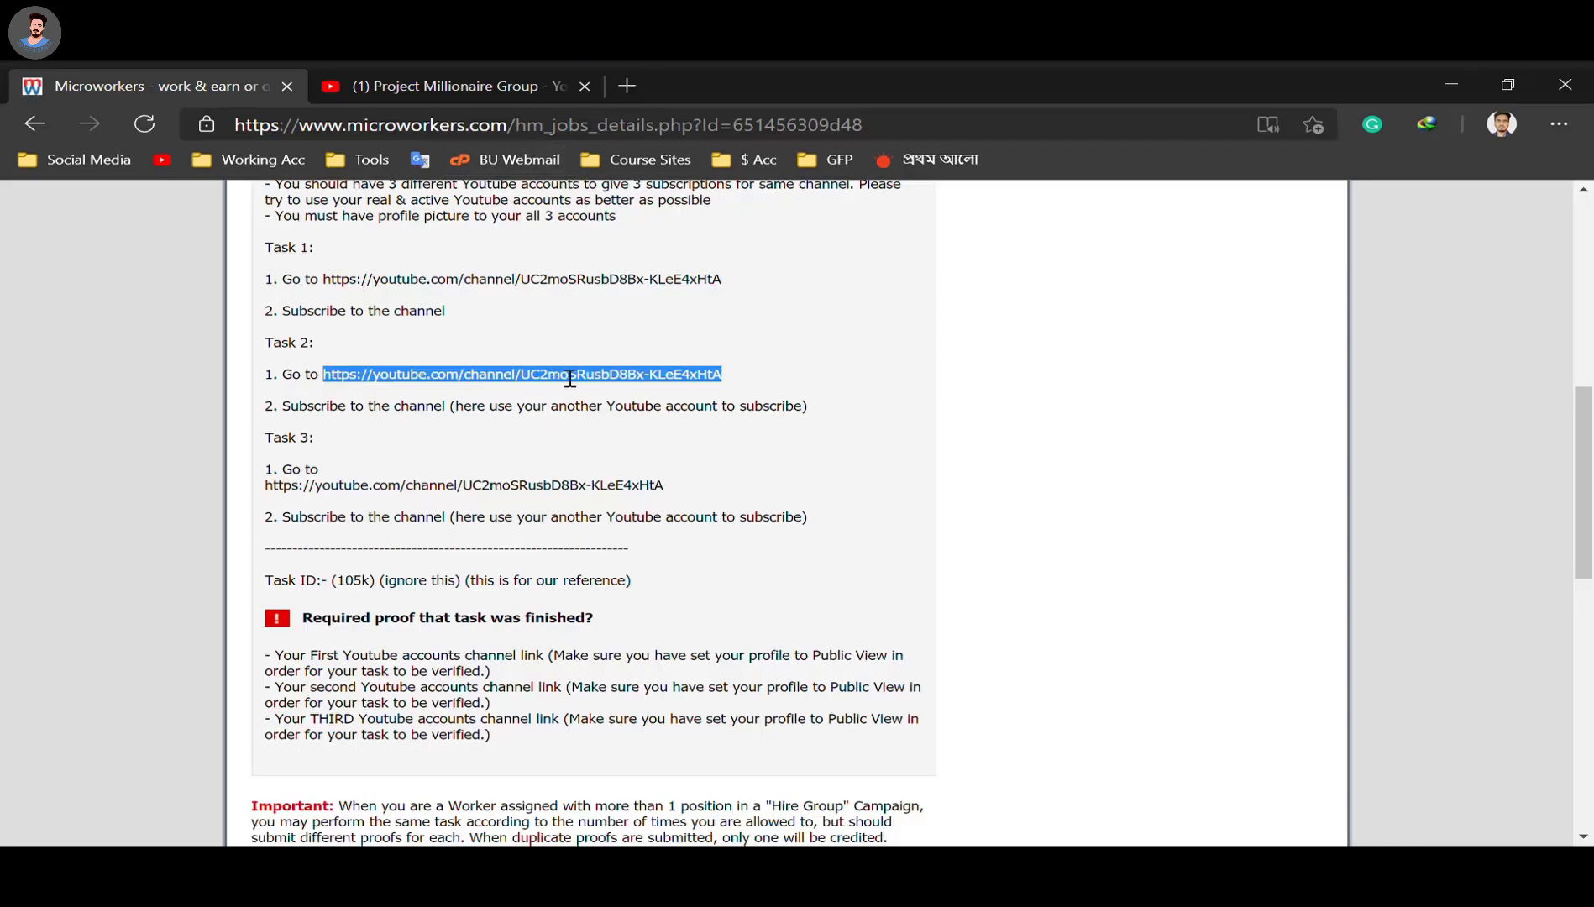
Open the Task 2 channel link from the Microworkers job in a new tab, close the old YouTube tab, and subscribe to Project Millionaire Group.
{"action": "left_click_drag", "start_coordinate": [571, 378], "coordinate": [823, 65]}
{"action": "left_click", "coordinate": [584, 86]}
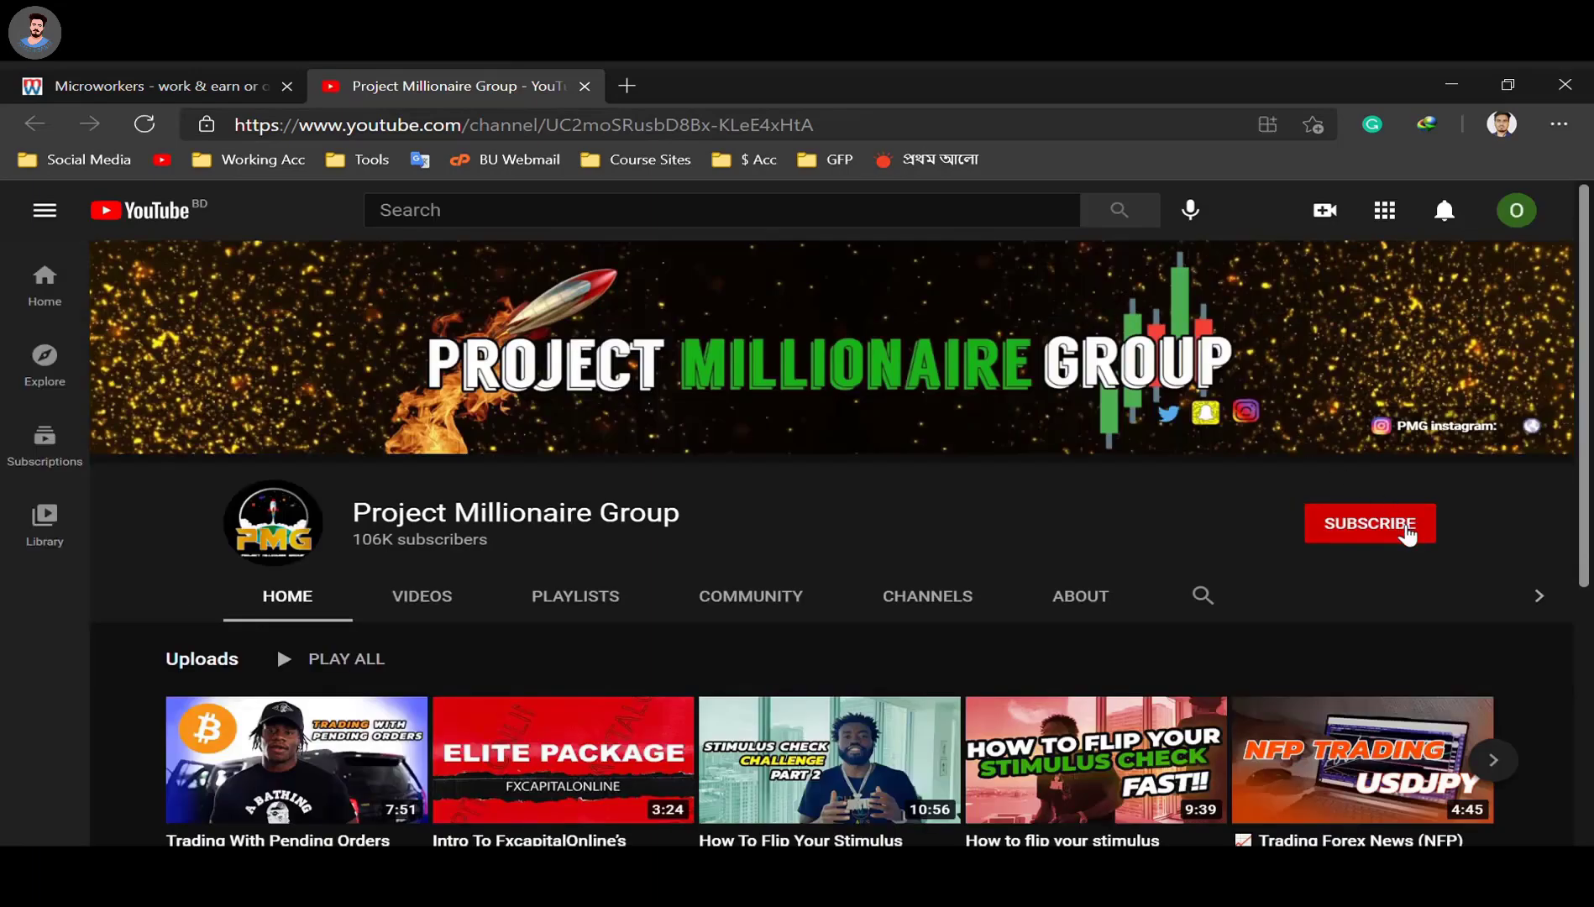
{"action": "left_click", "coordinate": [1407, 530]}
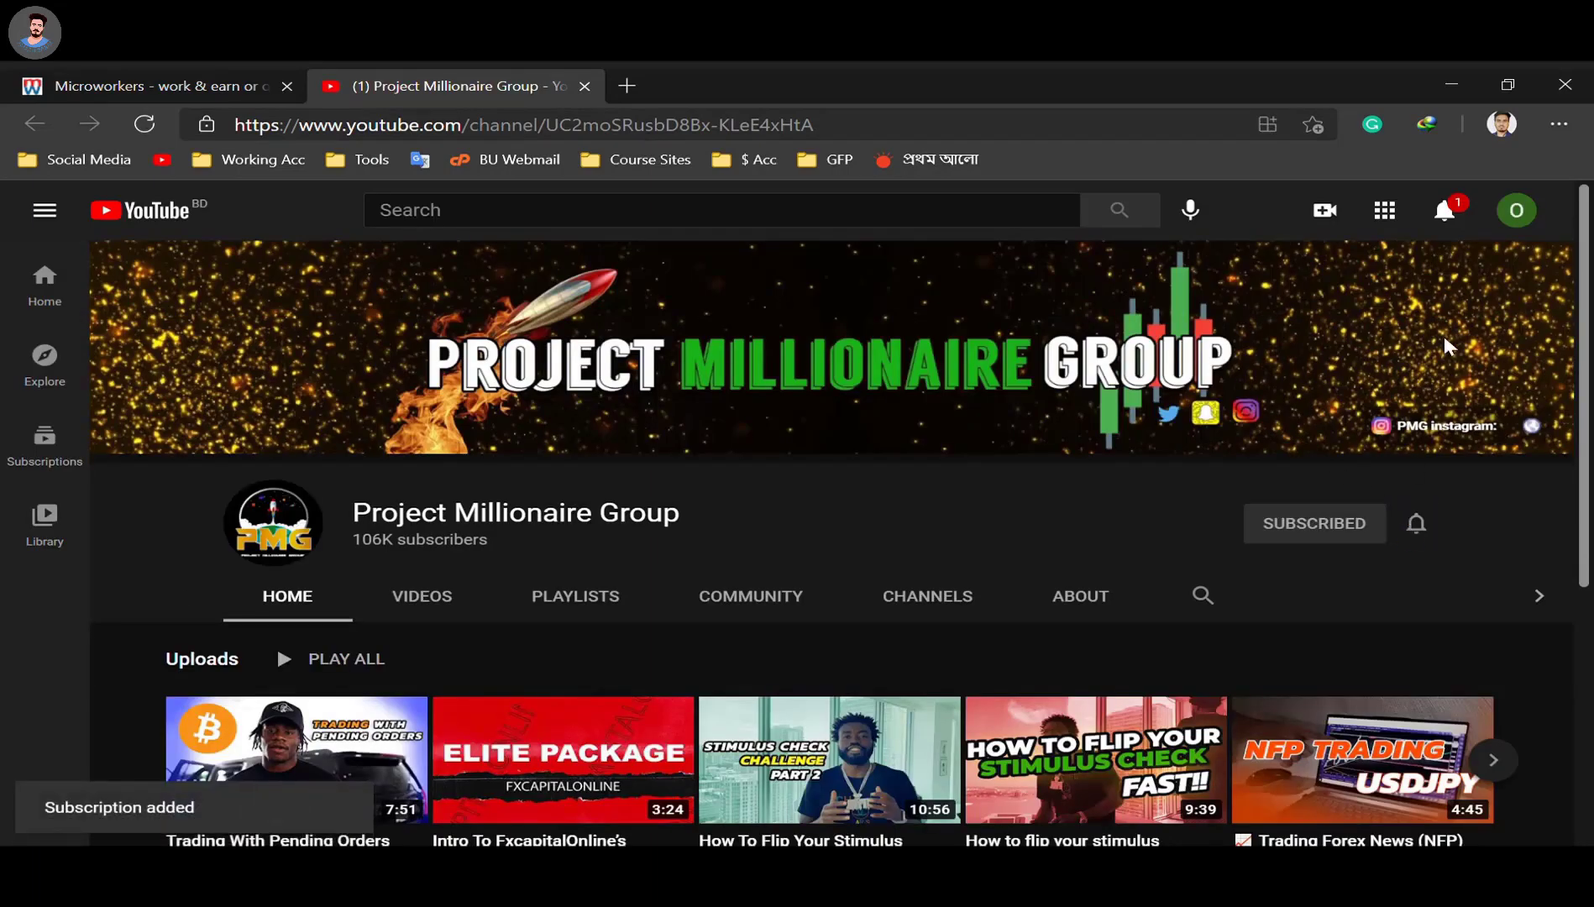
Open this second account's own YouTube channel and copy its link into the second channel link proof field on Microworkers.
{"action": "left_click", "coordinate": [1519, 221]}
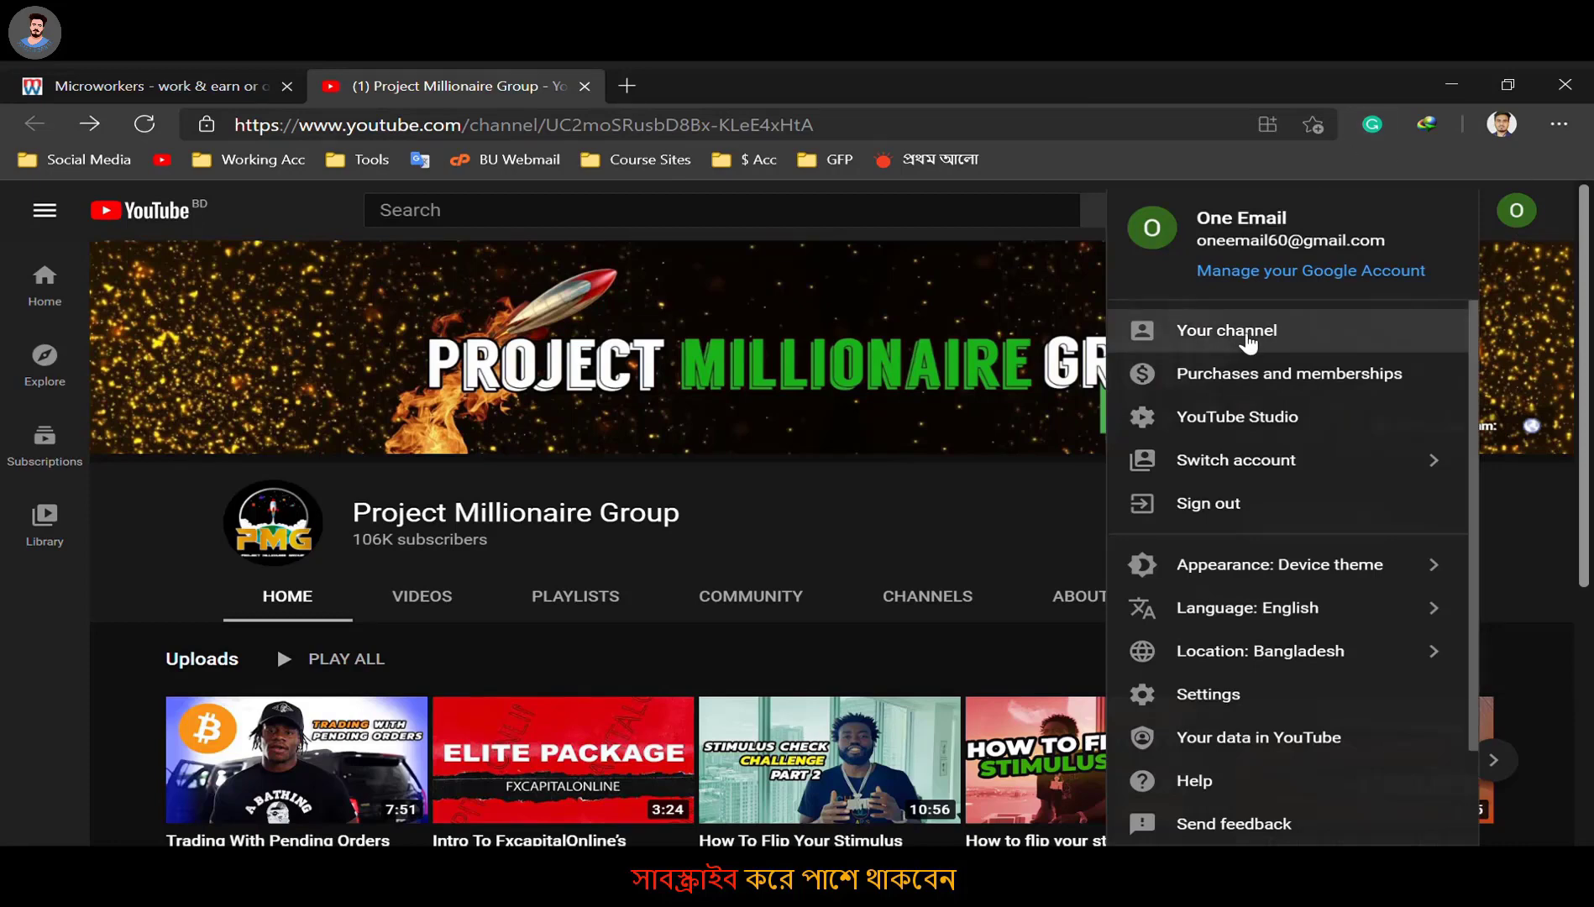
{"action": "left_click", "coordinate": [1249, 336]}
{"action": "left_click", "coordinate": [789, 126]}
{"action": "key", "text": "ctrl+c"}
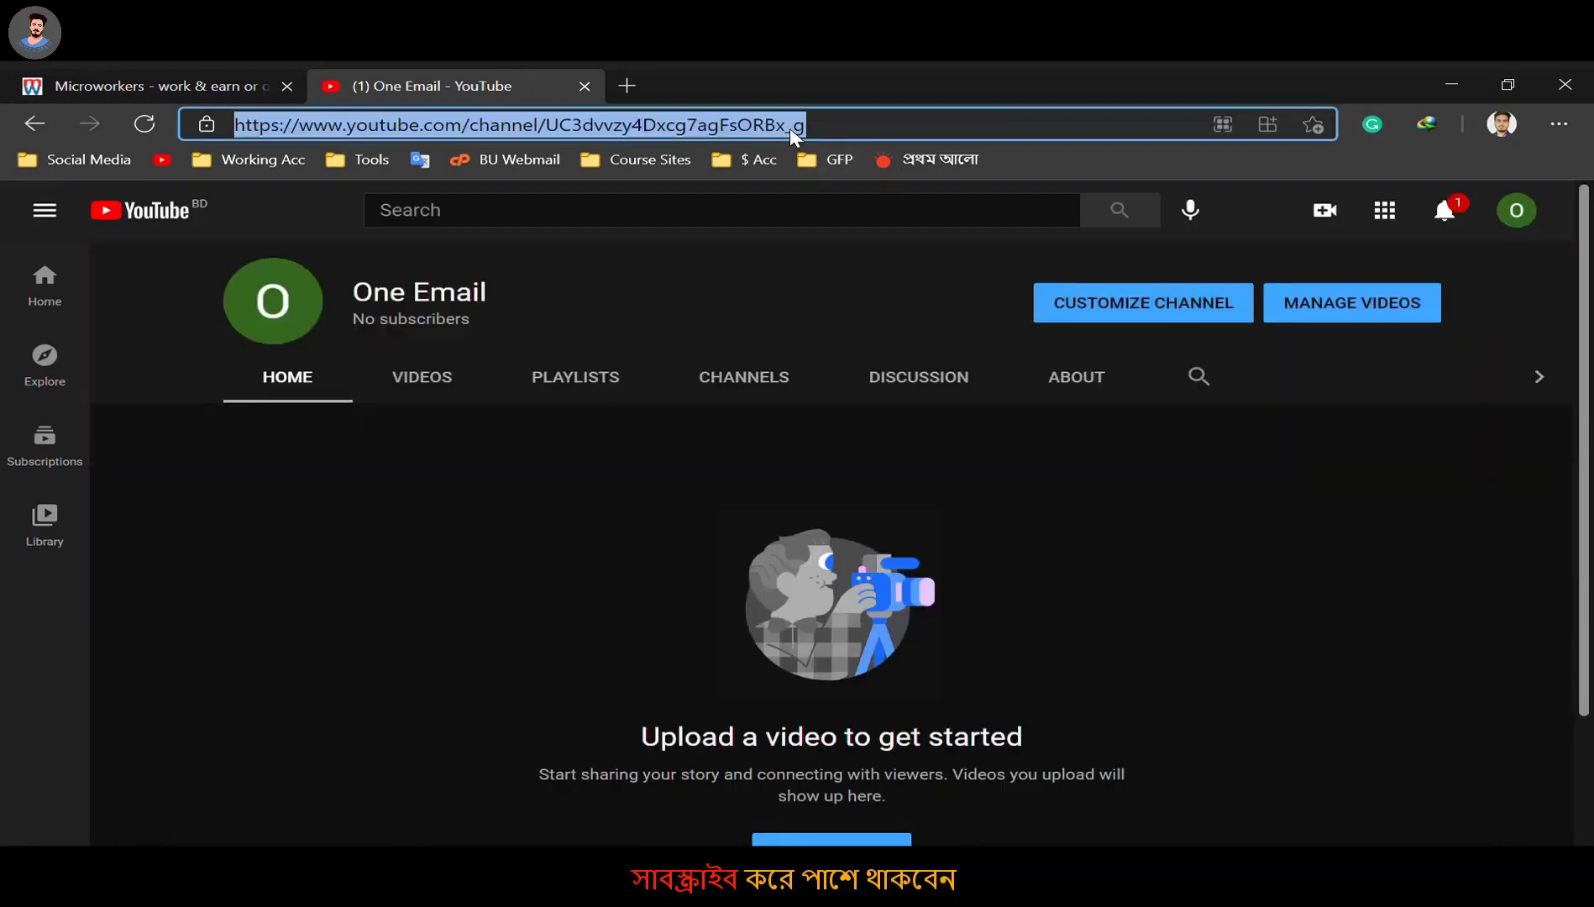
{"action": "left_click", "coordinate": [209, 86]}
{"action": "left_click", "coordinate": [413, 719]}
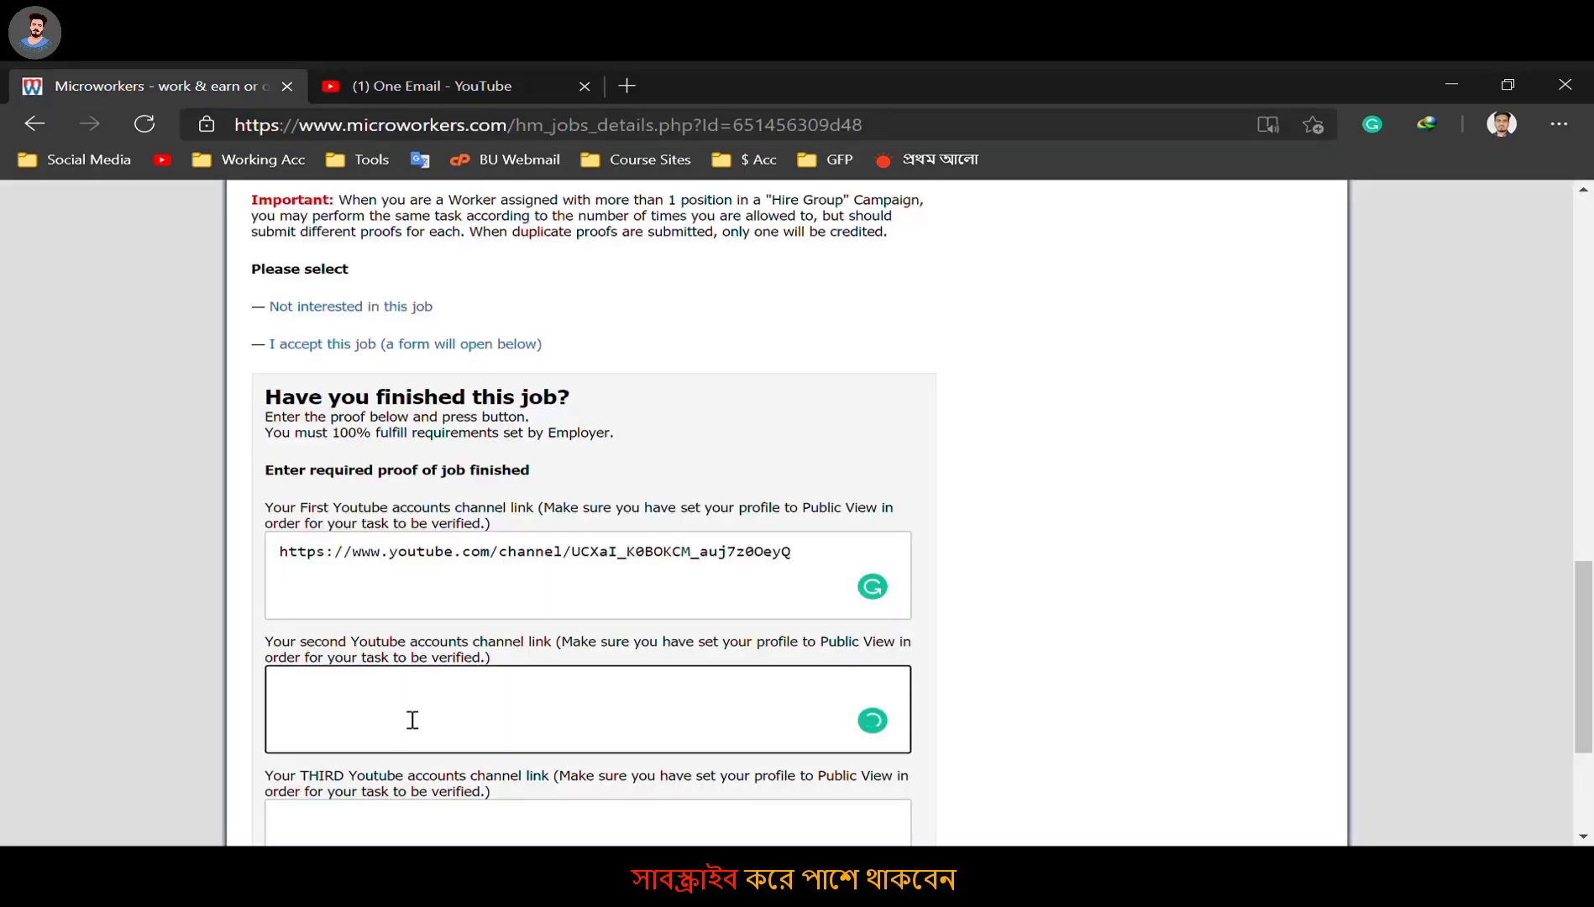
{"action": "key", "text": "ctrl+v"}
{"action": "scroll", "coordinate": [410, 718], "scroll_direction": "down", "scroll_amount": 3}
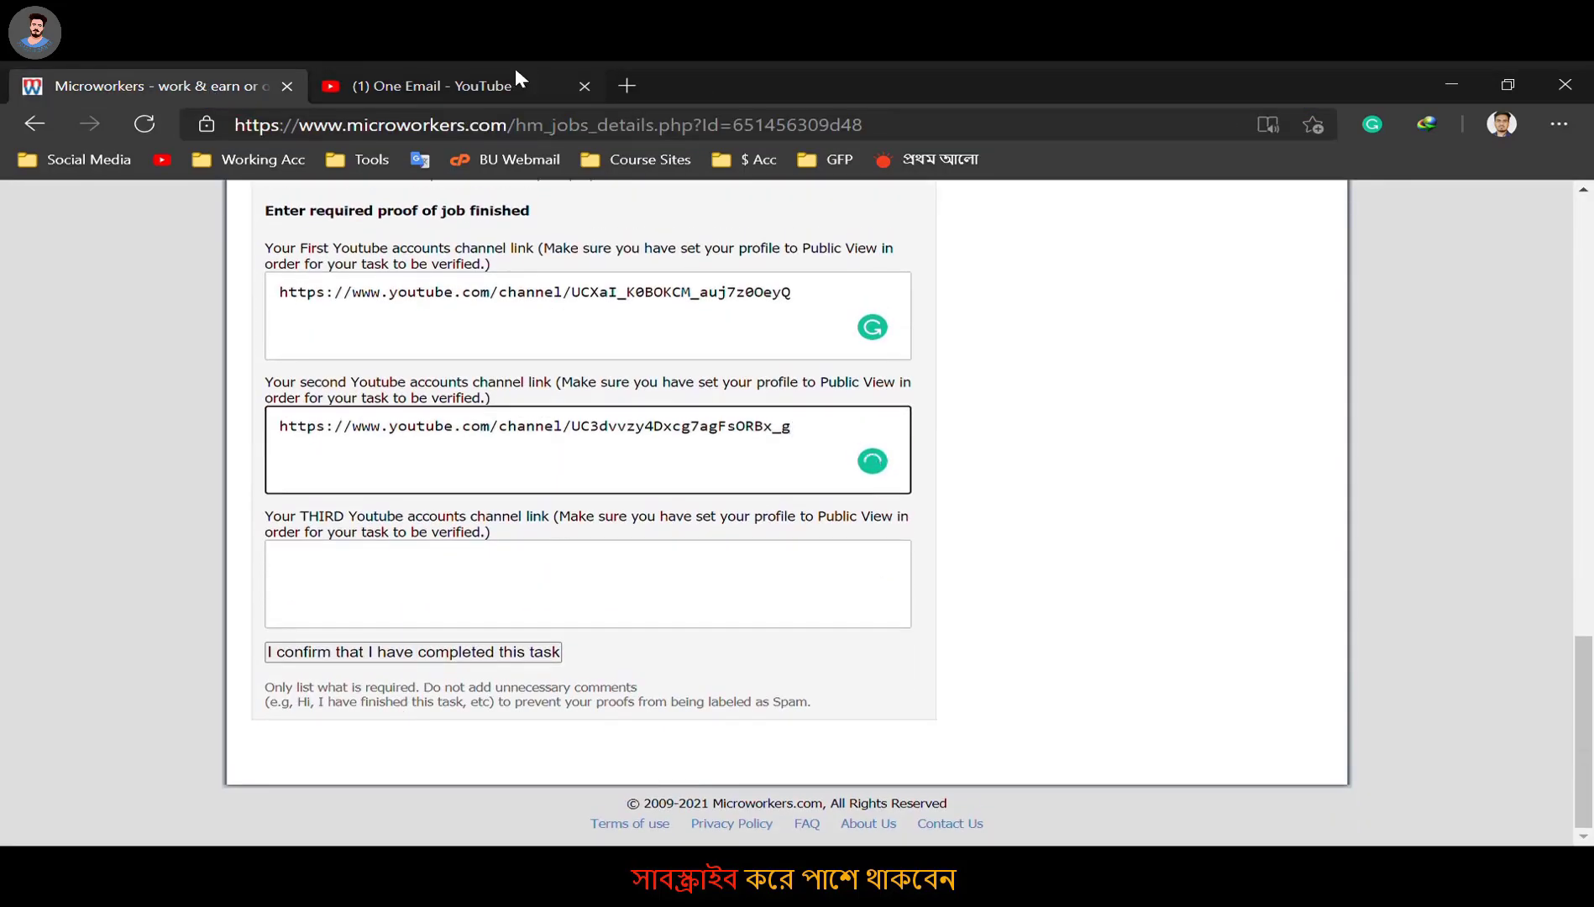
Return to YouTube and add the next signed-out Google account as the third account, signing in with its account password.
{"action": "left_click", "coordinate": [516, 80]}
{"action": "left_click", "coordinate": [1516, 210]}
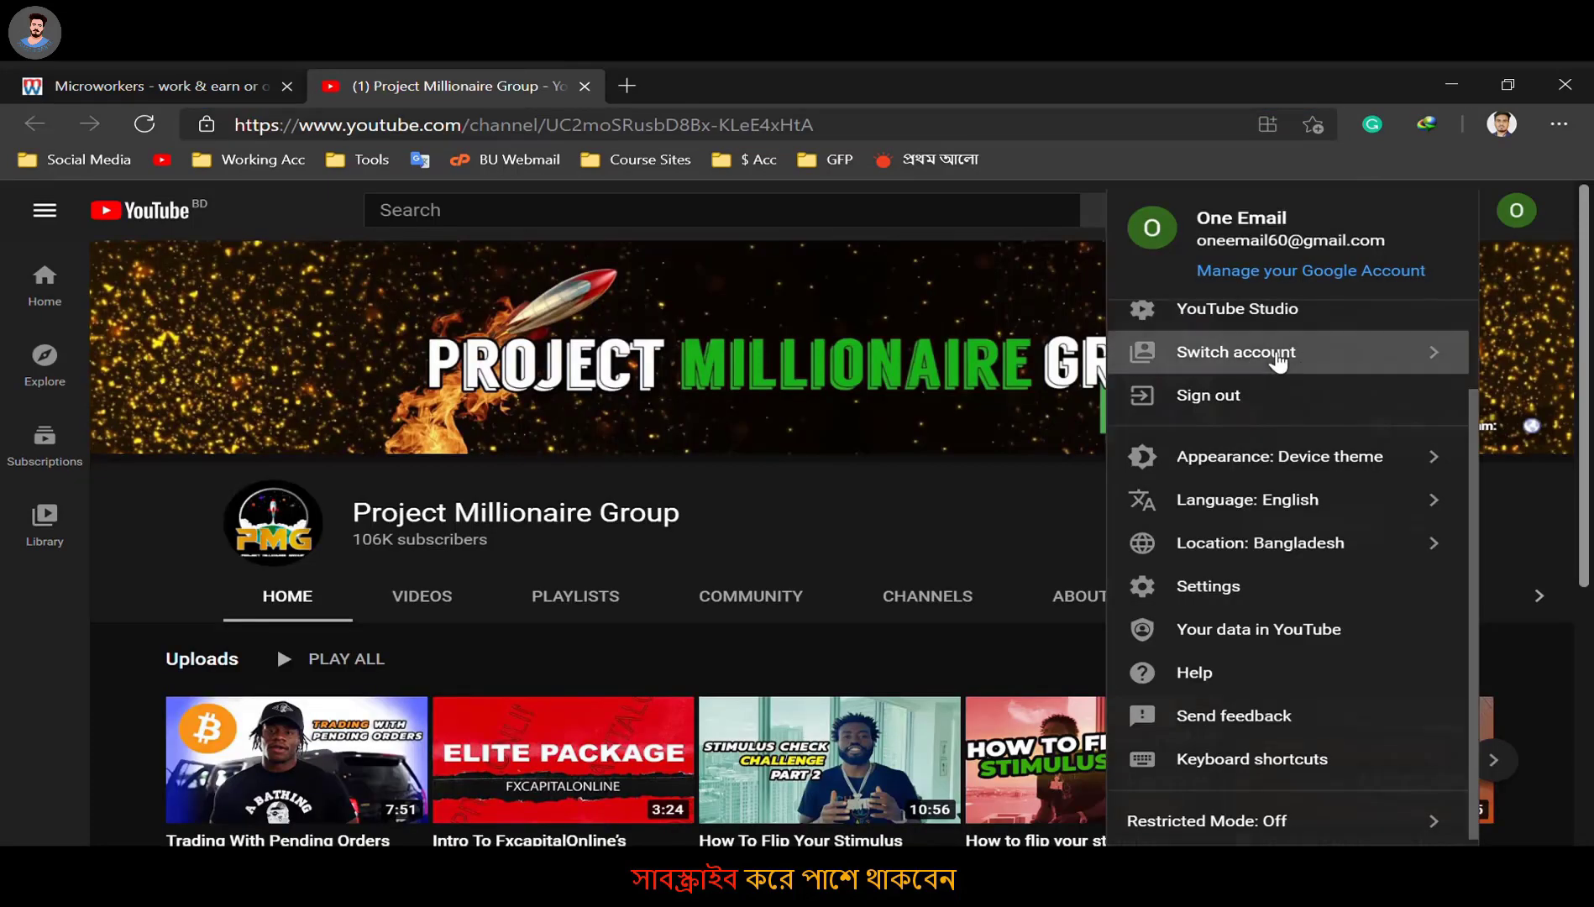
{"action": "left_click", "coordinate": [1277, 354]}
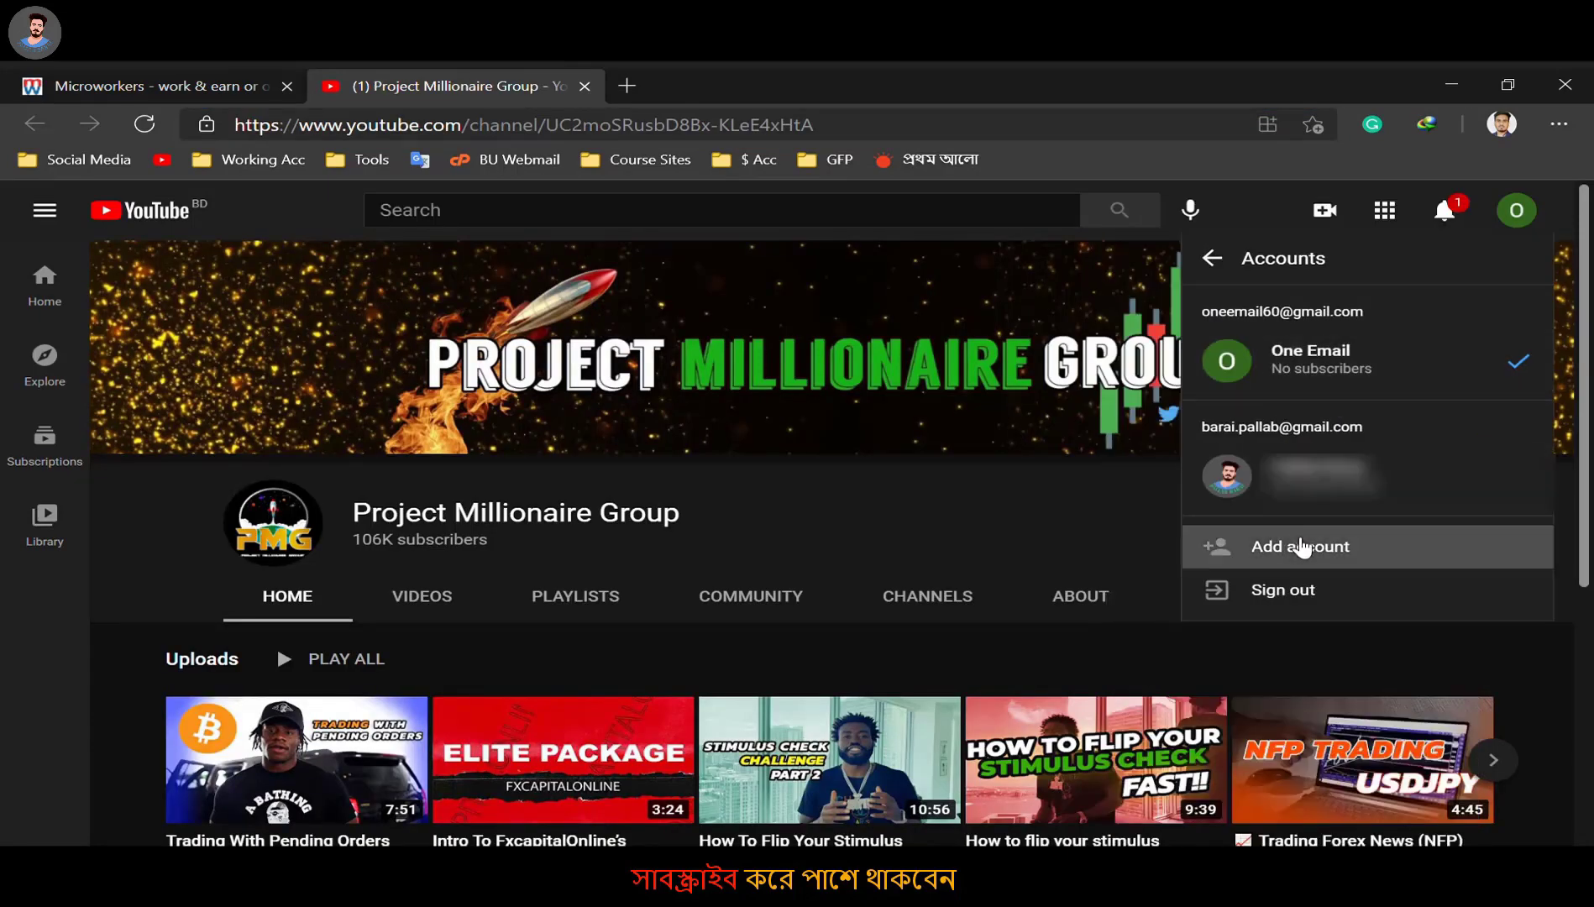
{"action": "left_click", "coordinate": [1301, 547]}
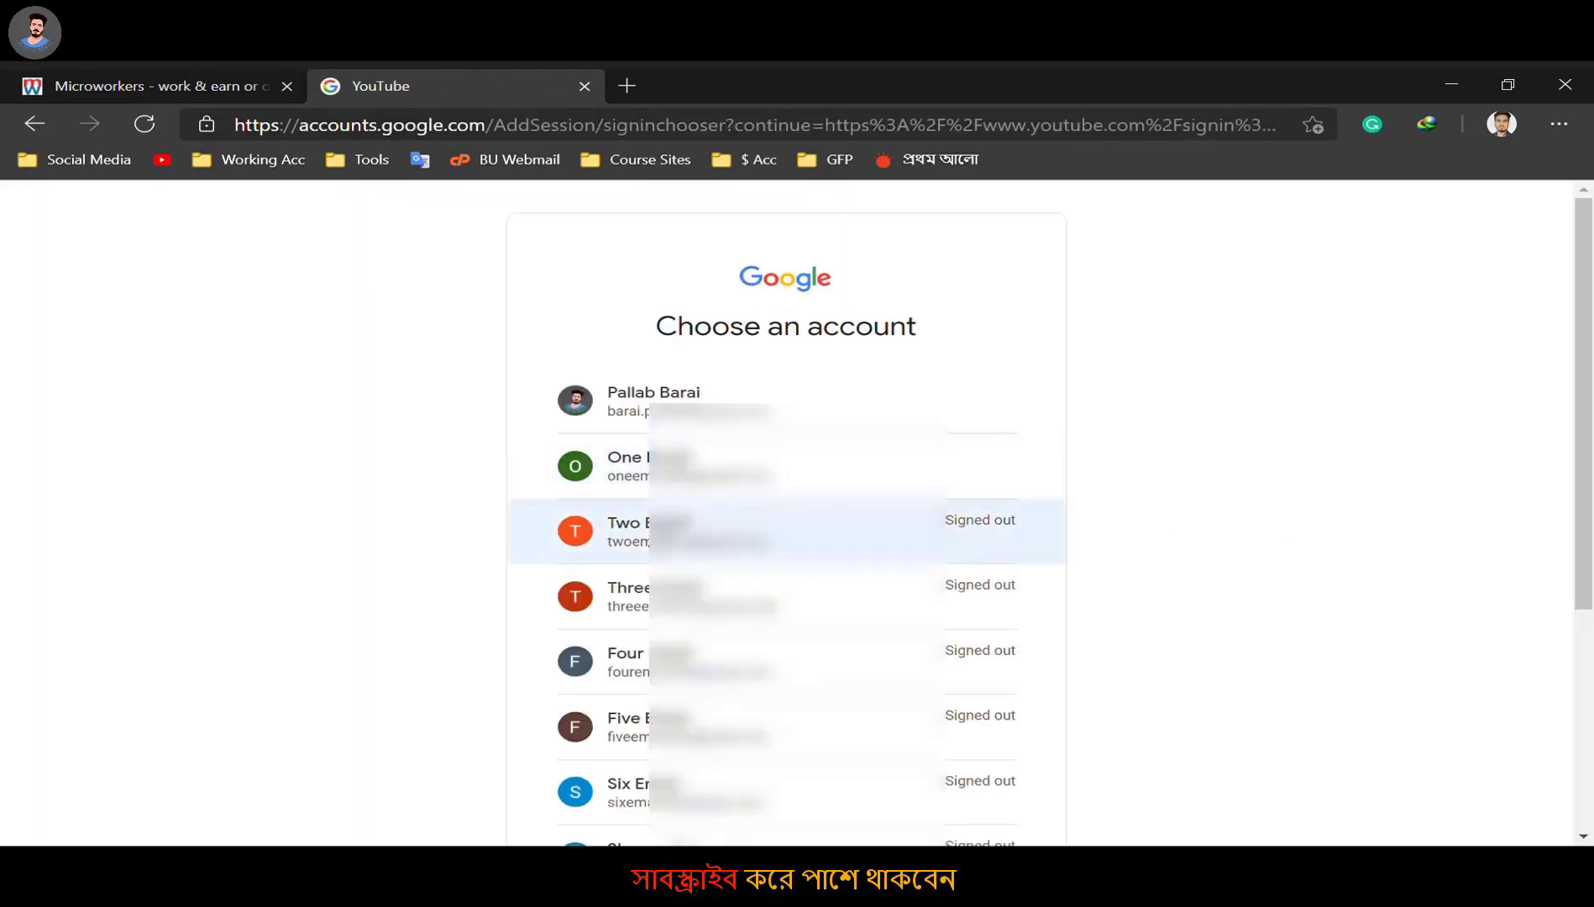
{"action": "left_click", "coordinate": [651, 537]}
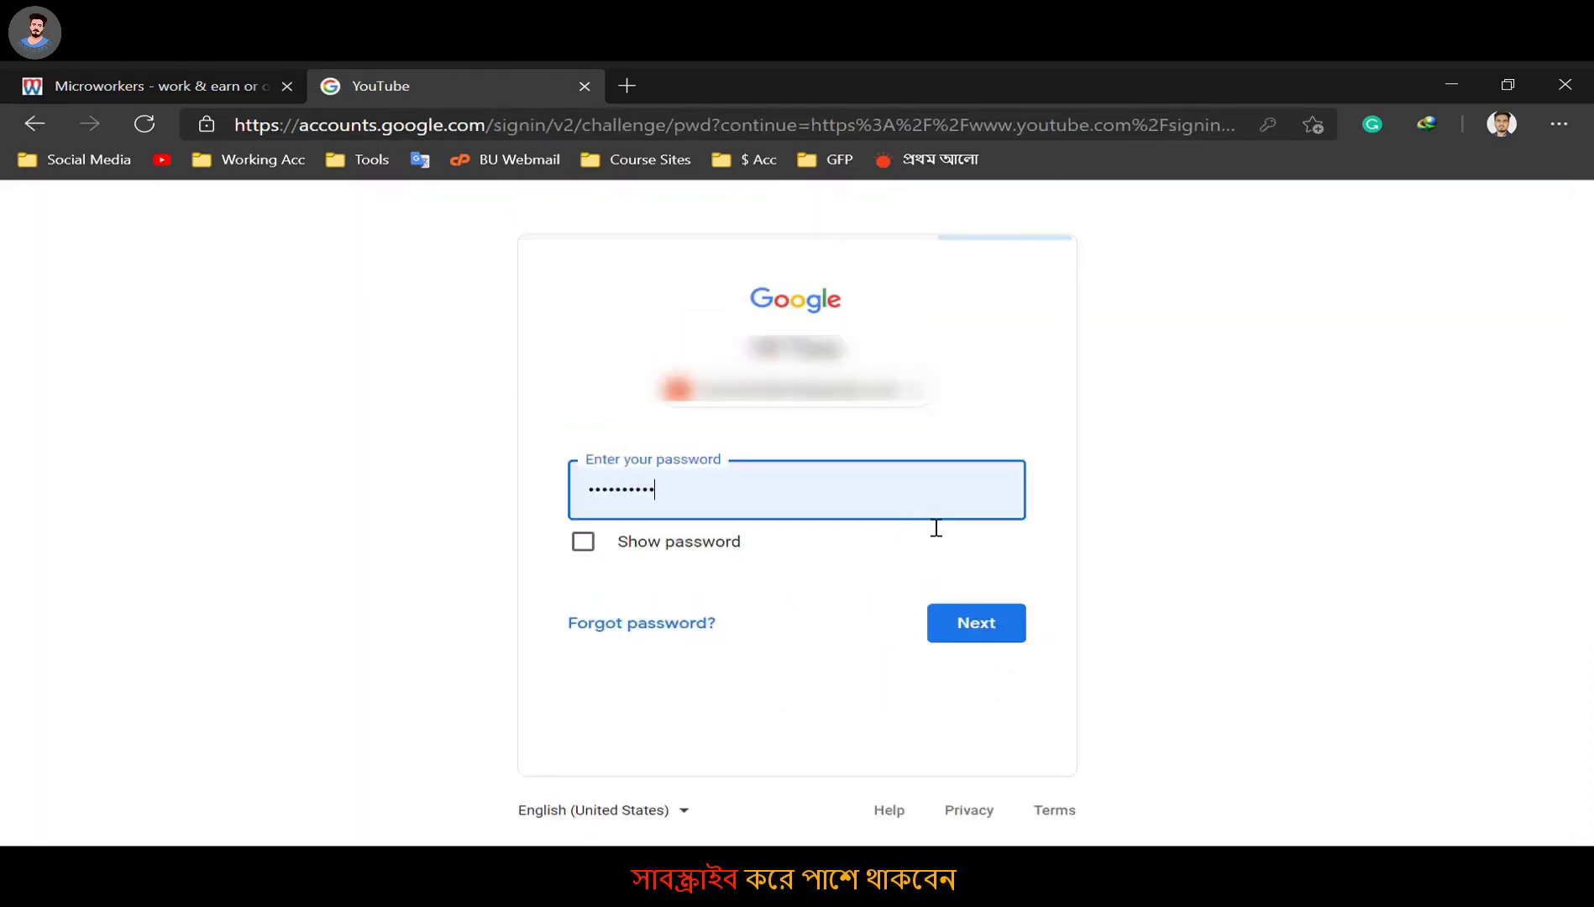
{"action": "left_click", "coordinate": [971, 622]}
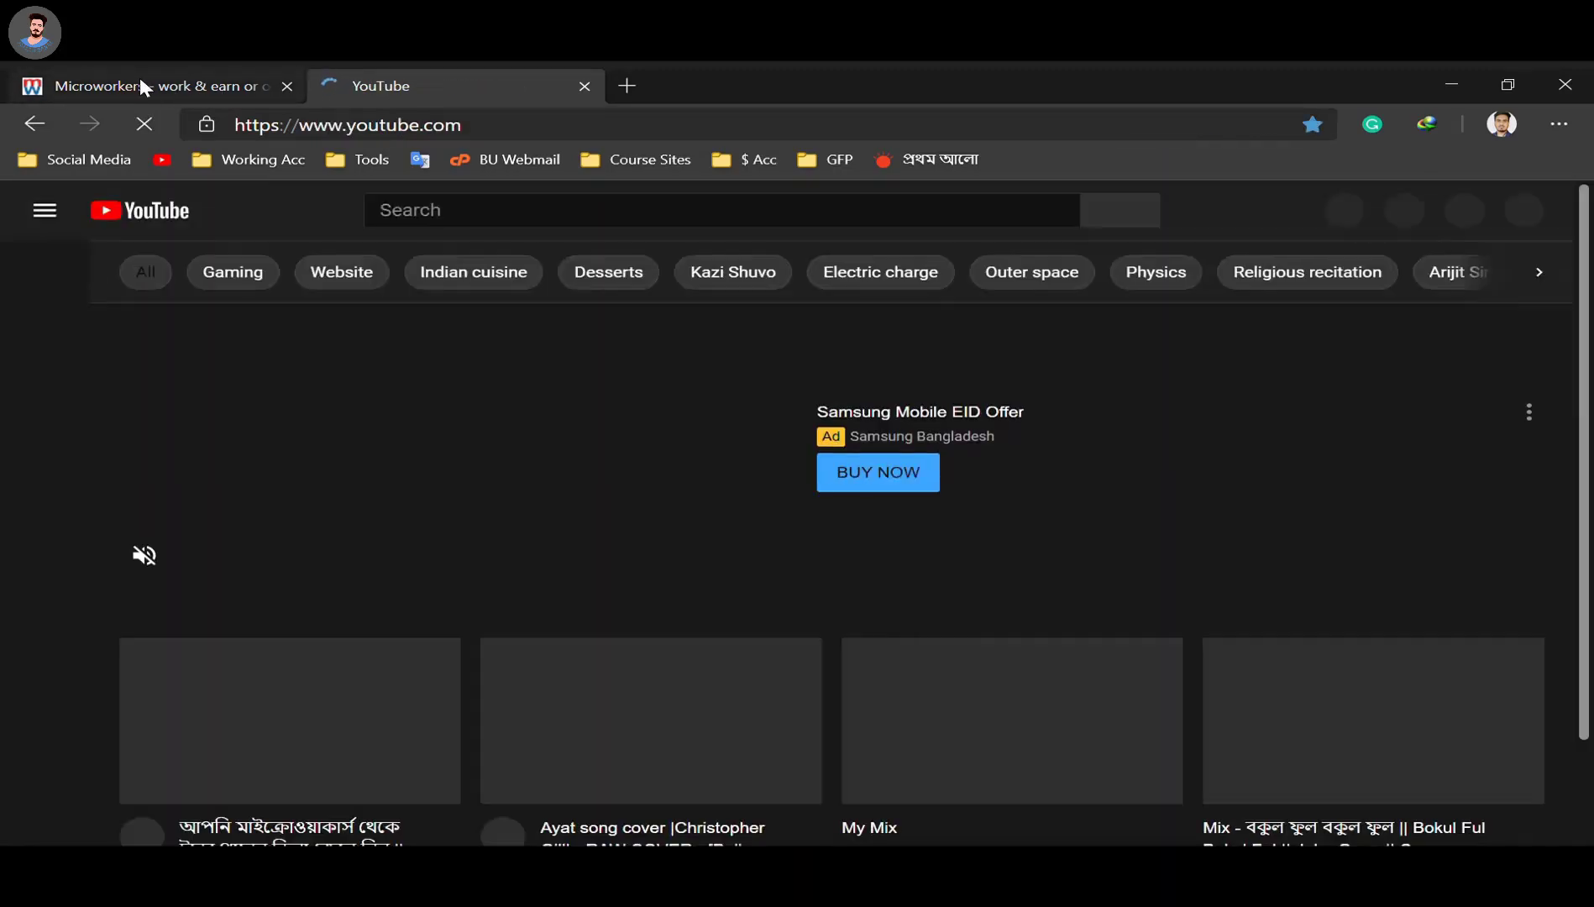
Open the Task 3 channel link from the Microworkers job in a new tab and subscribe to Project Millionaire Group with the third account.
{"action": "left_click", "coordinate": [140, 81]}
{"action": "scroll", "coordinate": [569, 356], "scroll_direction": "up", "scroll_amount": 8}
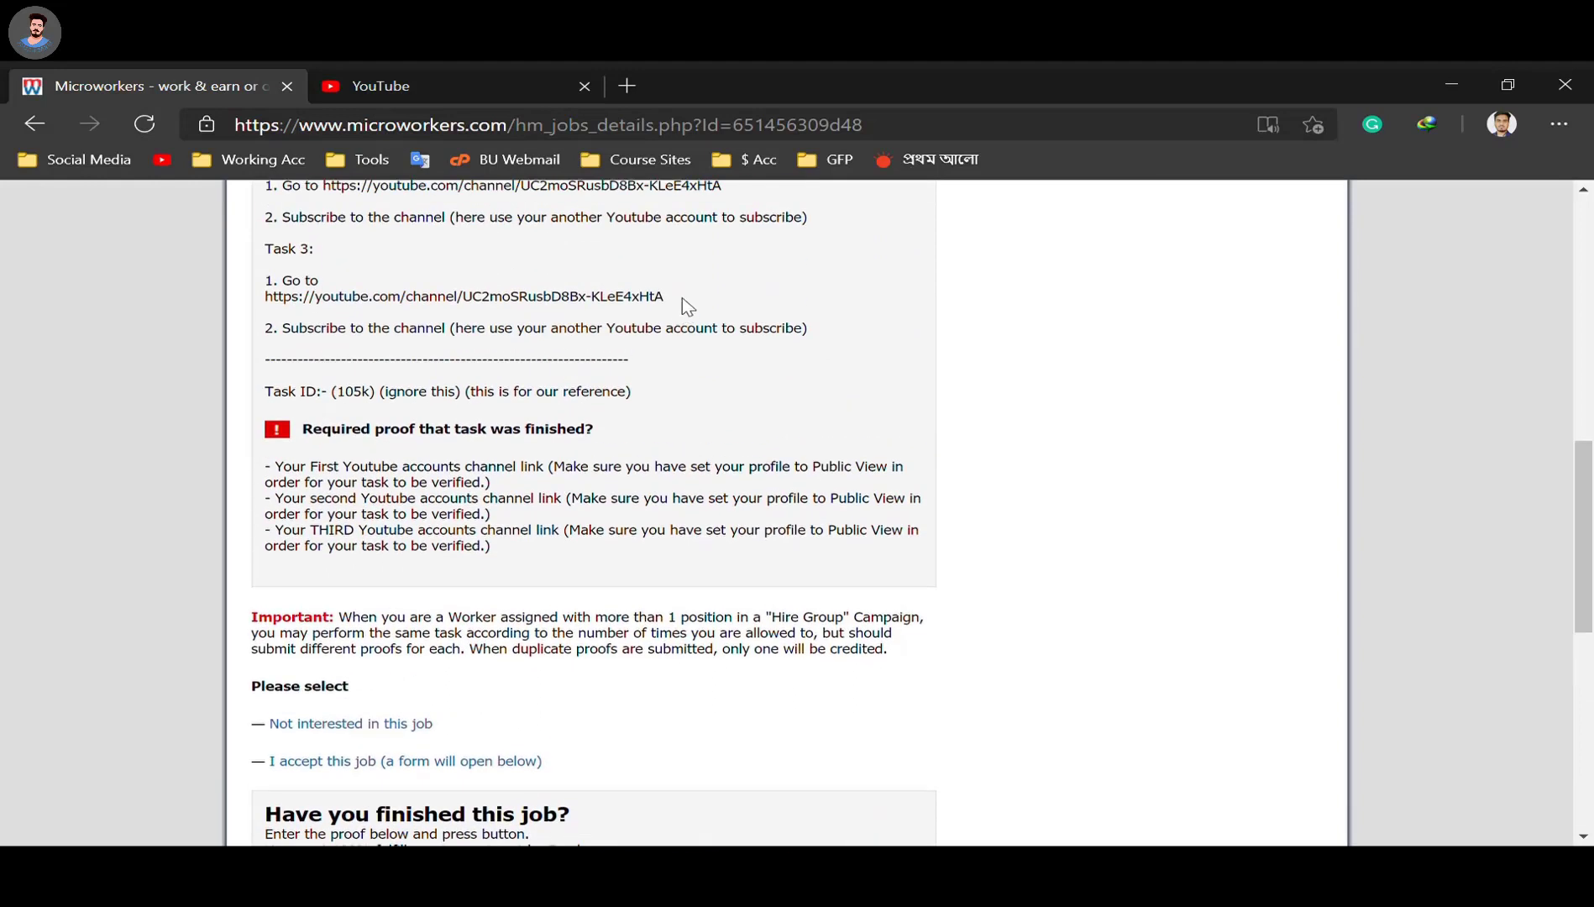
{"action": "left_click_drag", "start_coordinate": [681, 297], "coordinate": [278, 310]}
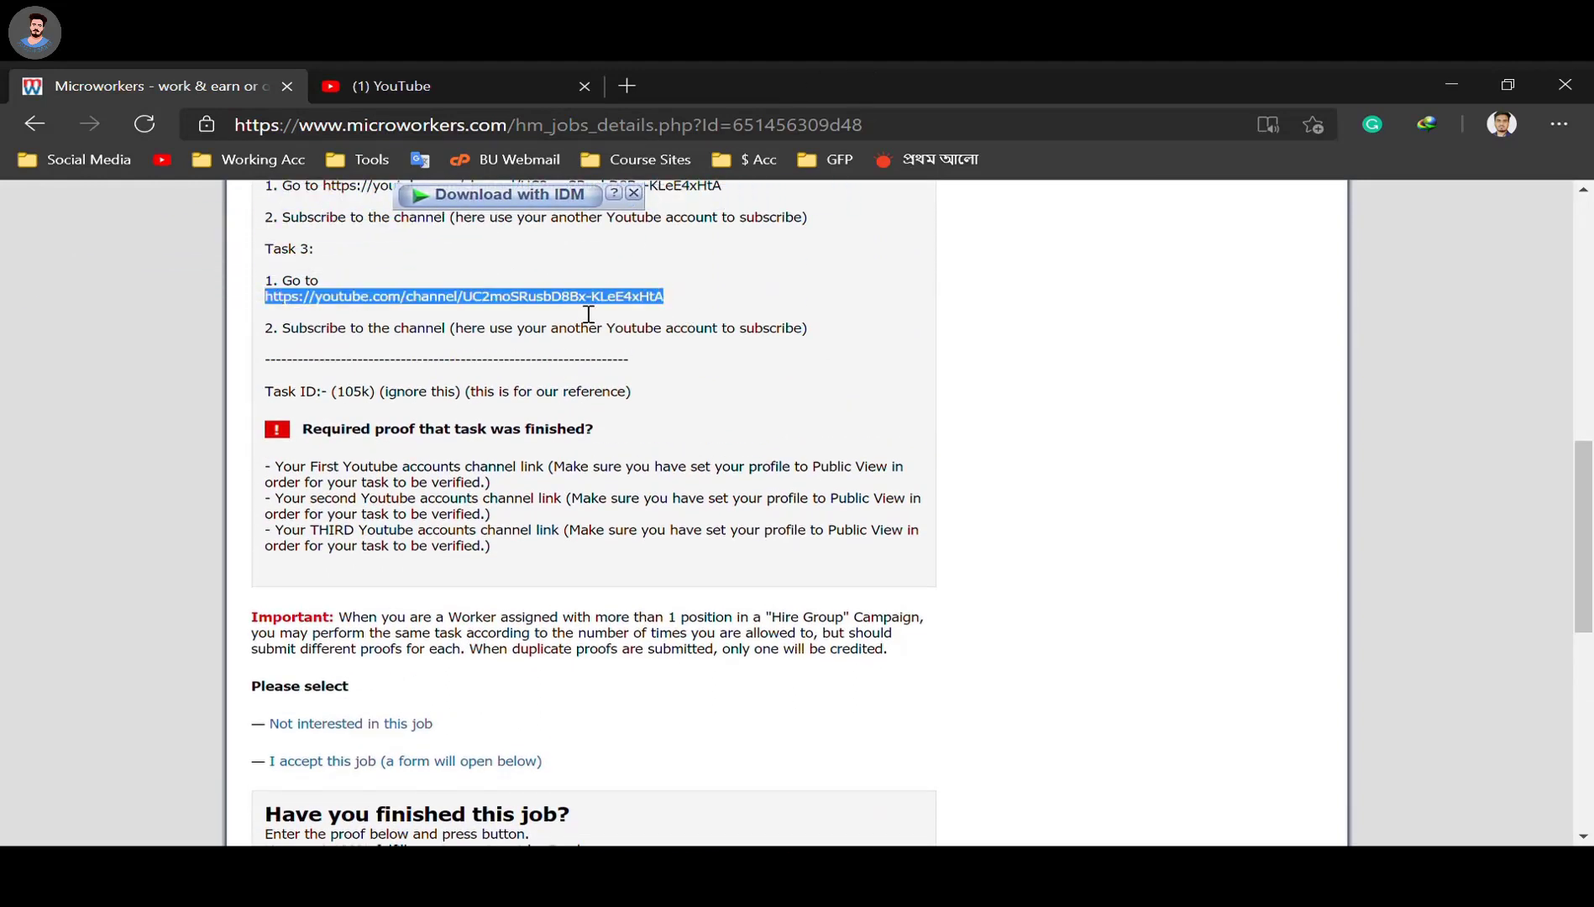
{"action": "left_click_drag", "start_coordinate": [589, 314], "coordinate": [914, 64]}
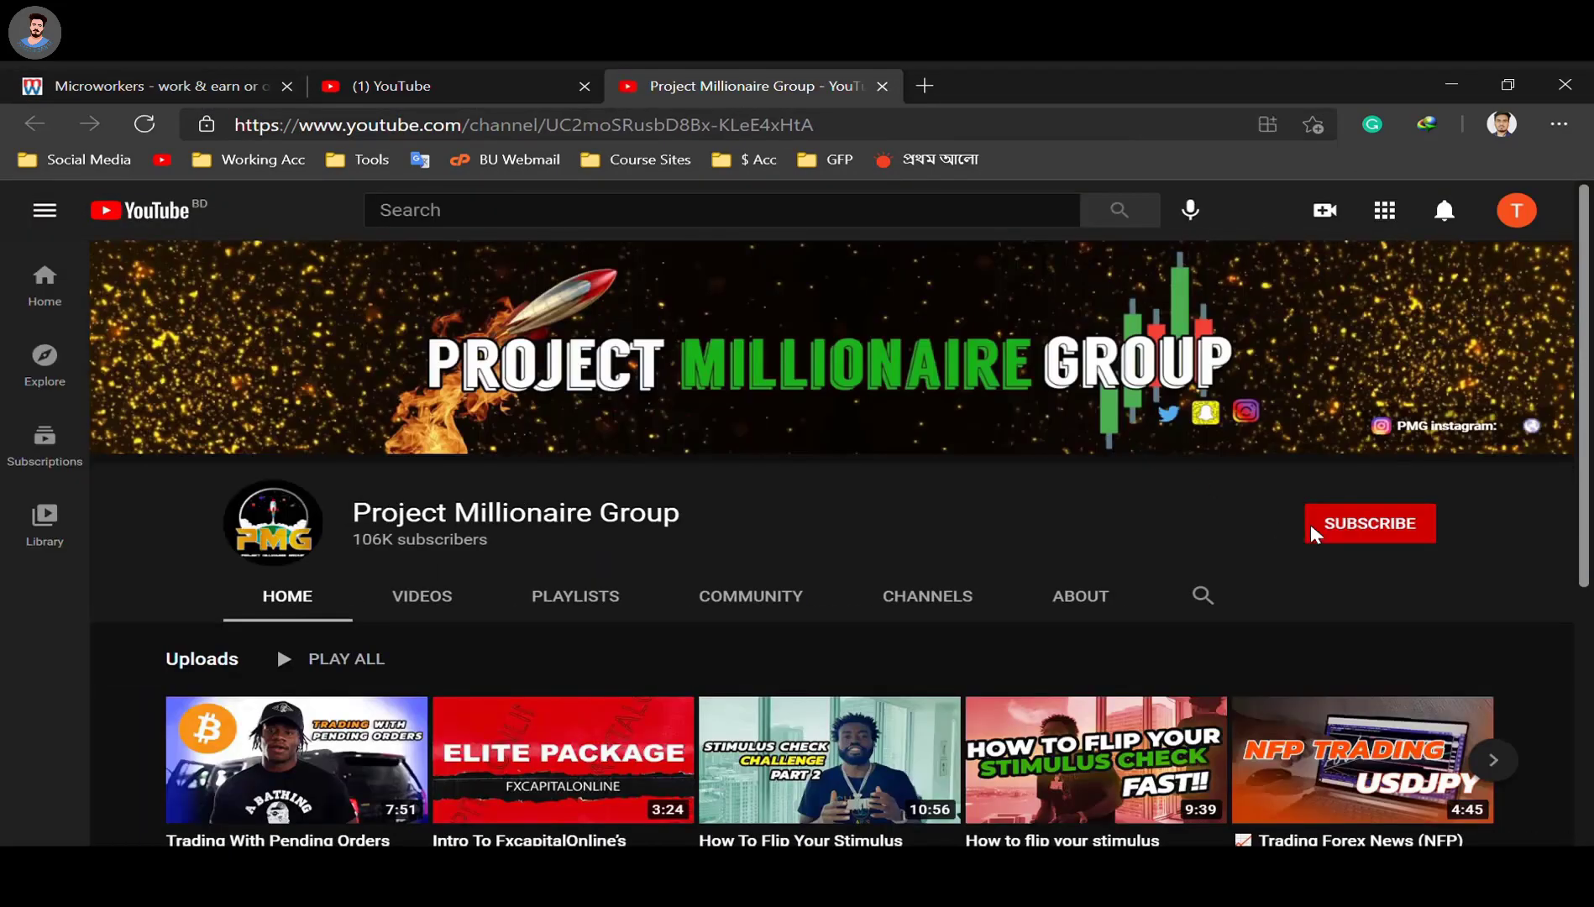
{"action": "left_click", "coordinate": [1369, 523]}
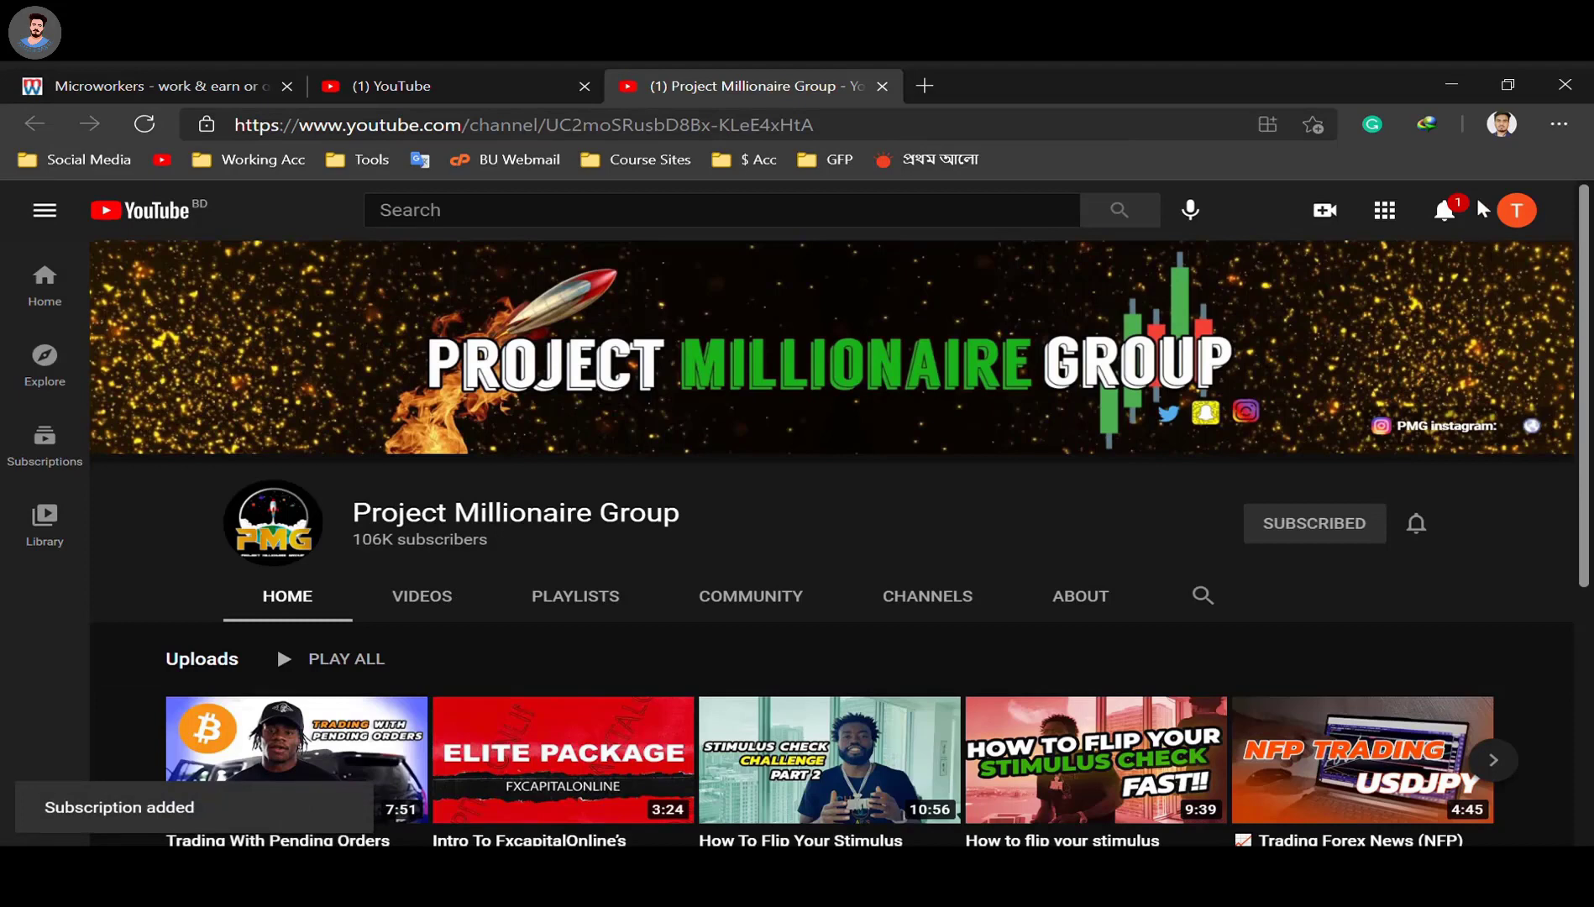
Copy the third account's own channel link into the third proof field on Microworkers and submit the job as completed.
{"action": "left_click", "coordinate": [1515, 210]}
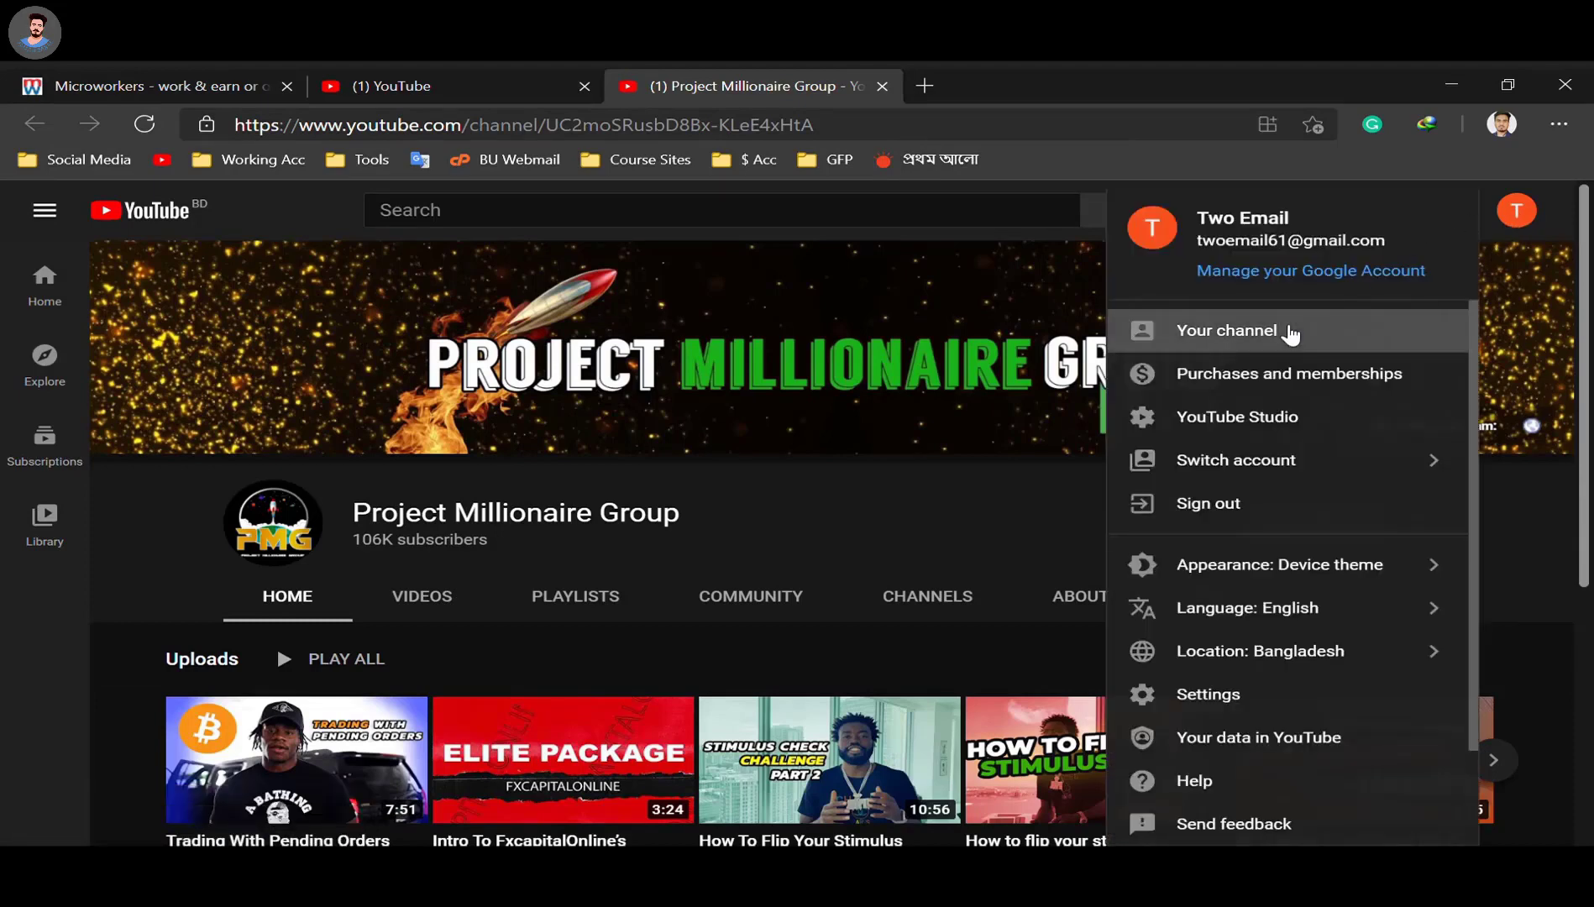
{"action": "left_click", "coordinate": [1291, 334]}
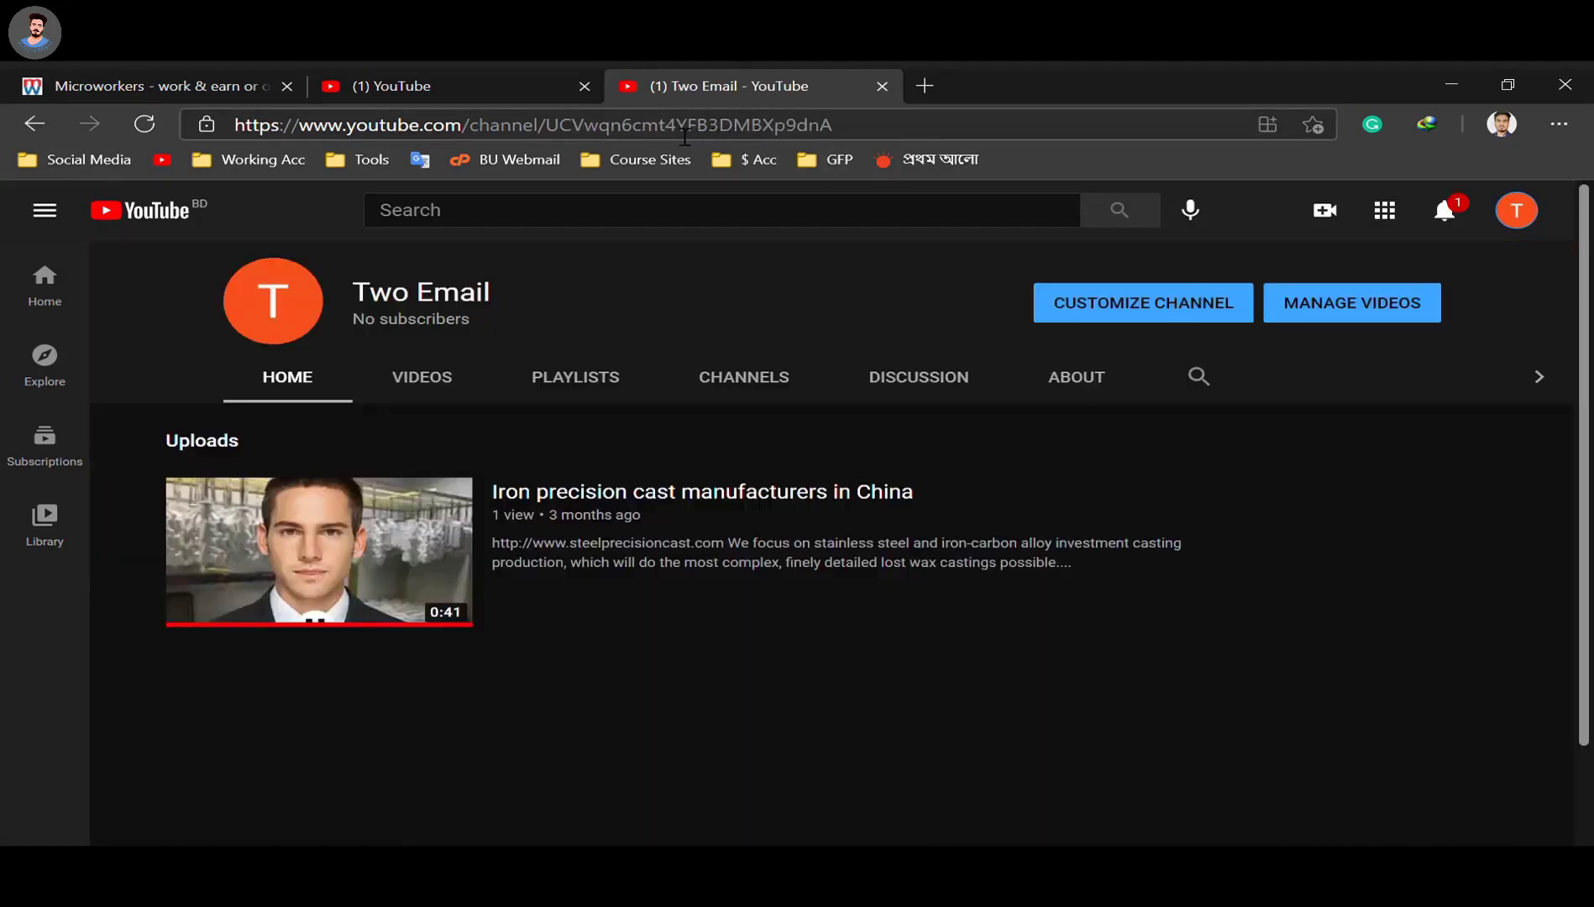
{"action": "left_click", "coordinate": [676, 126]}
{"action": "key", "text": "ctrl+c"}
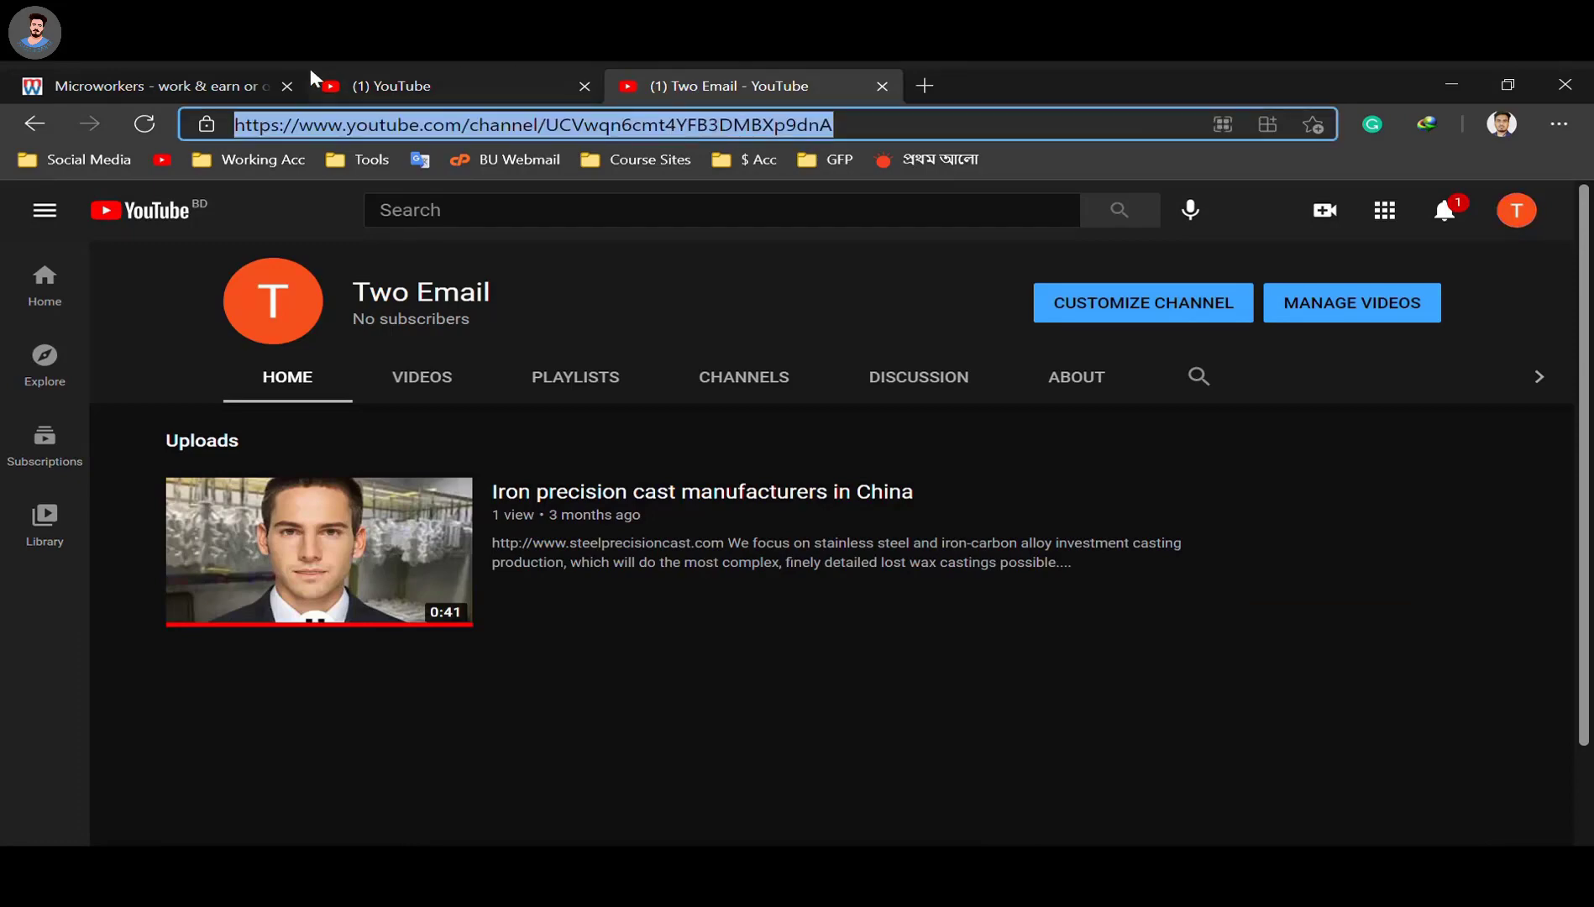
{"action": "left_click", "coordinate": [141, 80]}
{"action": "scroll", "coordinate": [568, 445], "scroll_direction": "down", "scroll_amount": 8}
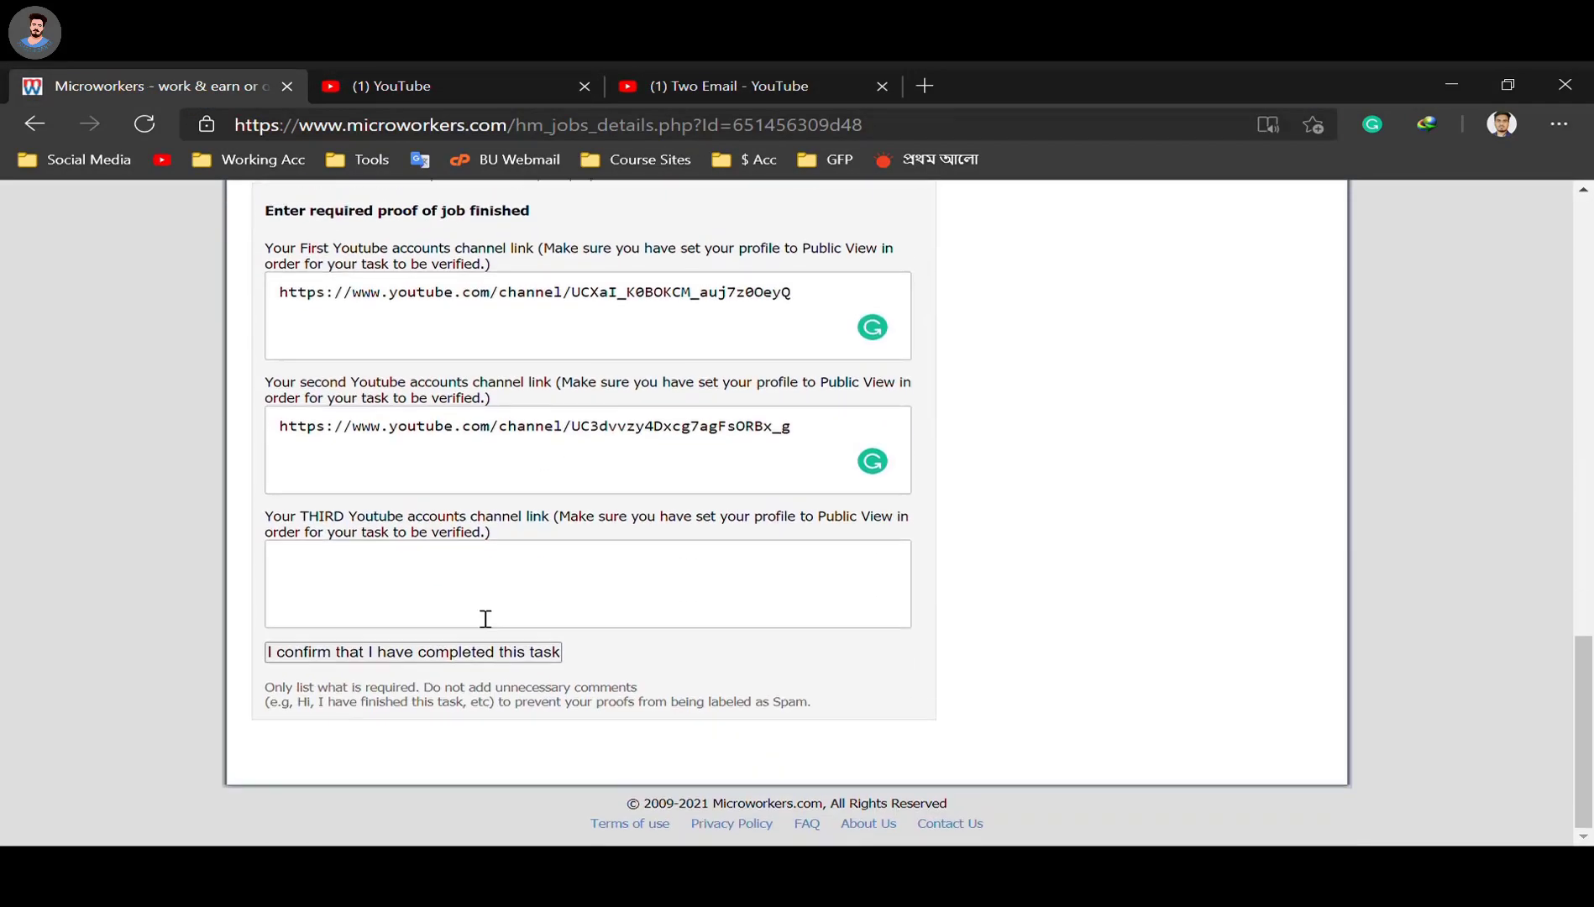
{"action": "left_click", "coordinate": [485, 618]}
{"action": "key", "text": "ctrl+v"}
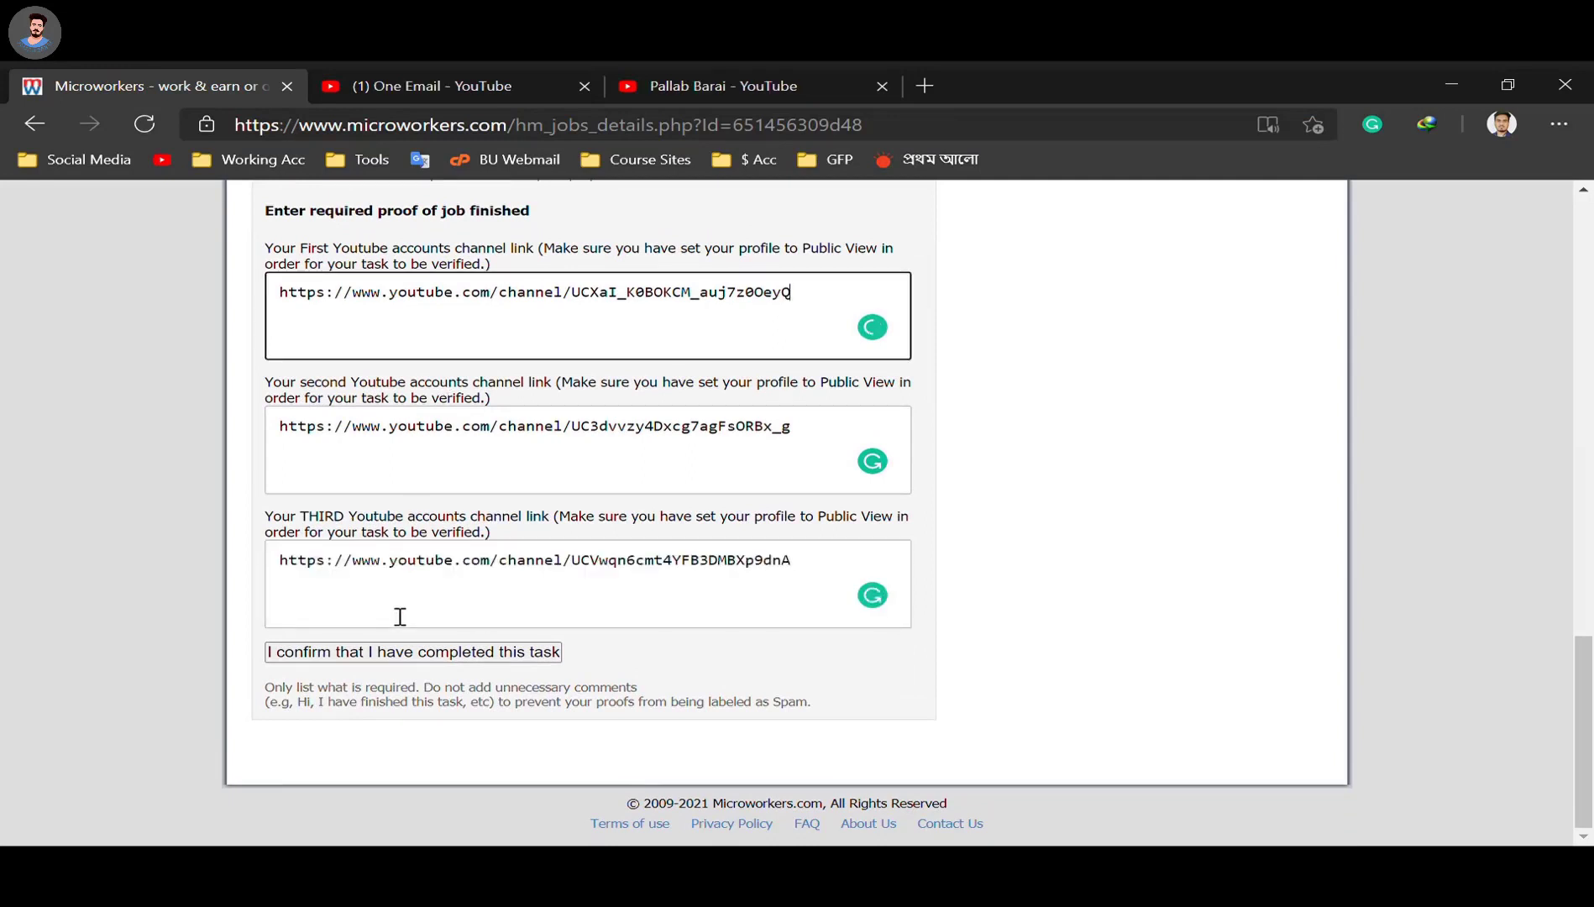
{"action": "left_click", "coordinate": [439, 655]}
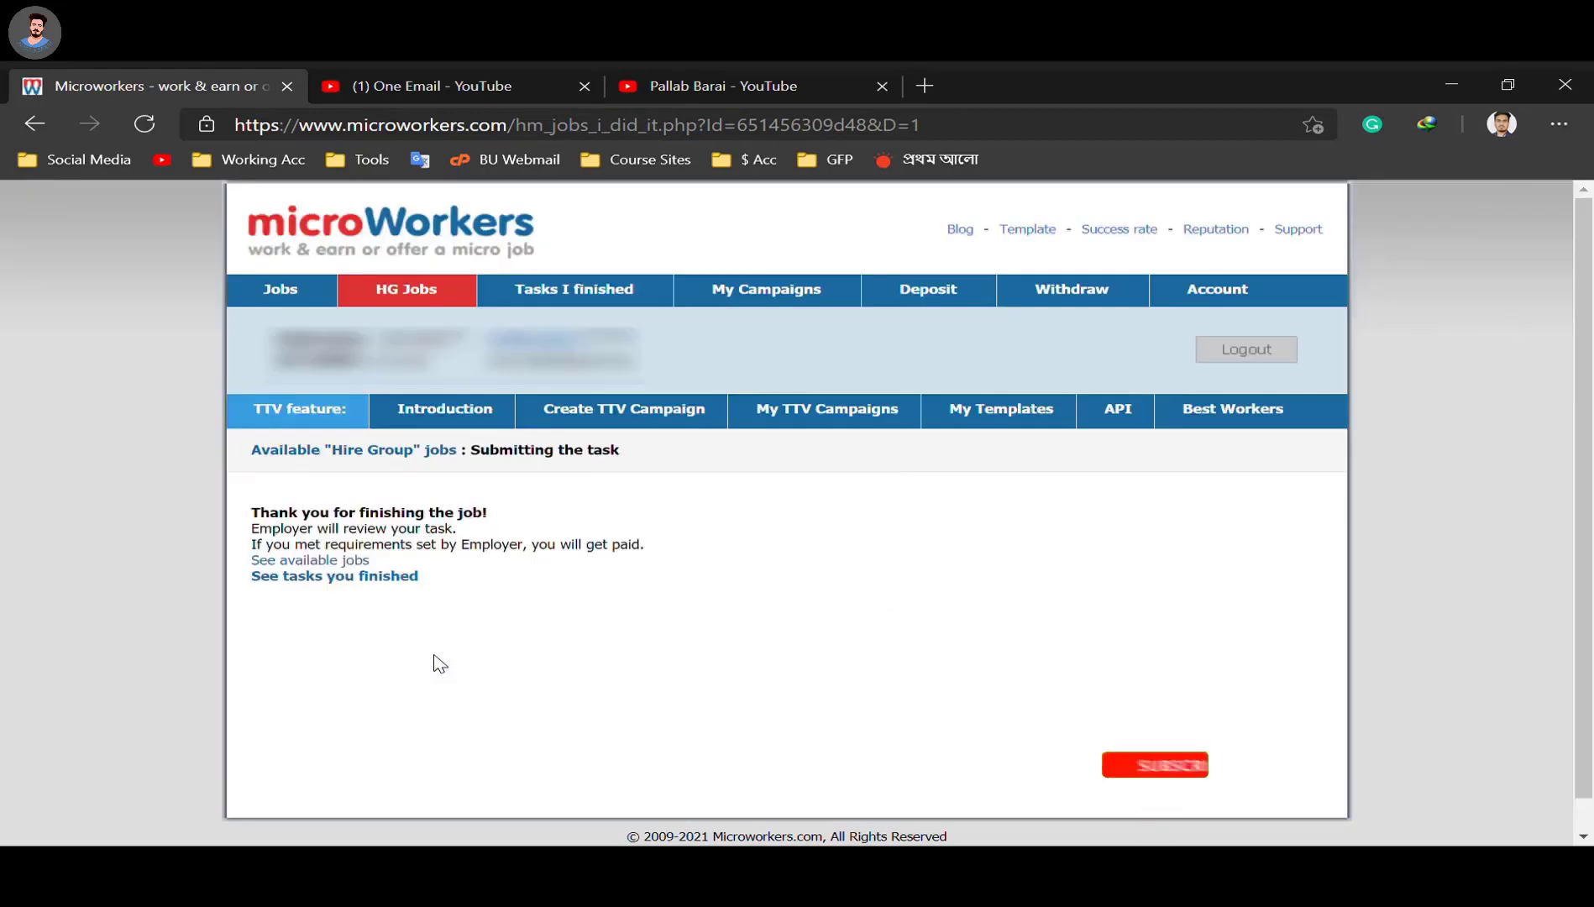
Open the details of the newly submitted "Youtube: Subscribe 3x" job from the list of finished tasks.
{"action": "left_click", "coordinate": [372, 577]}
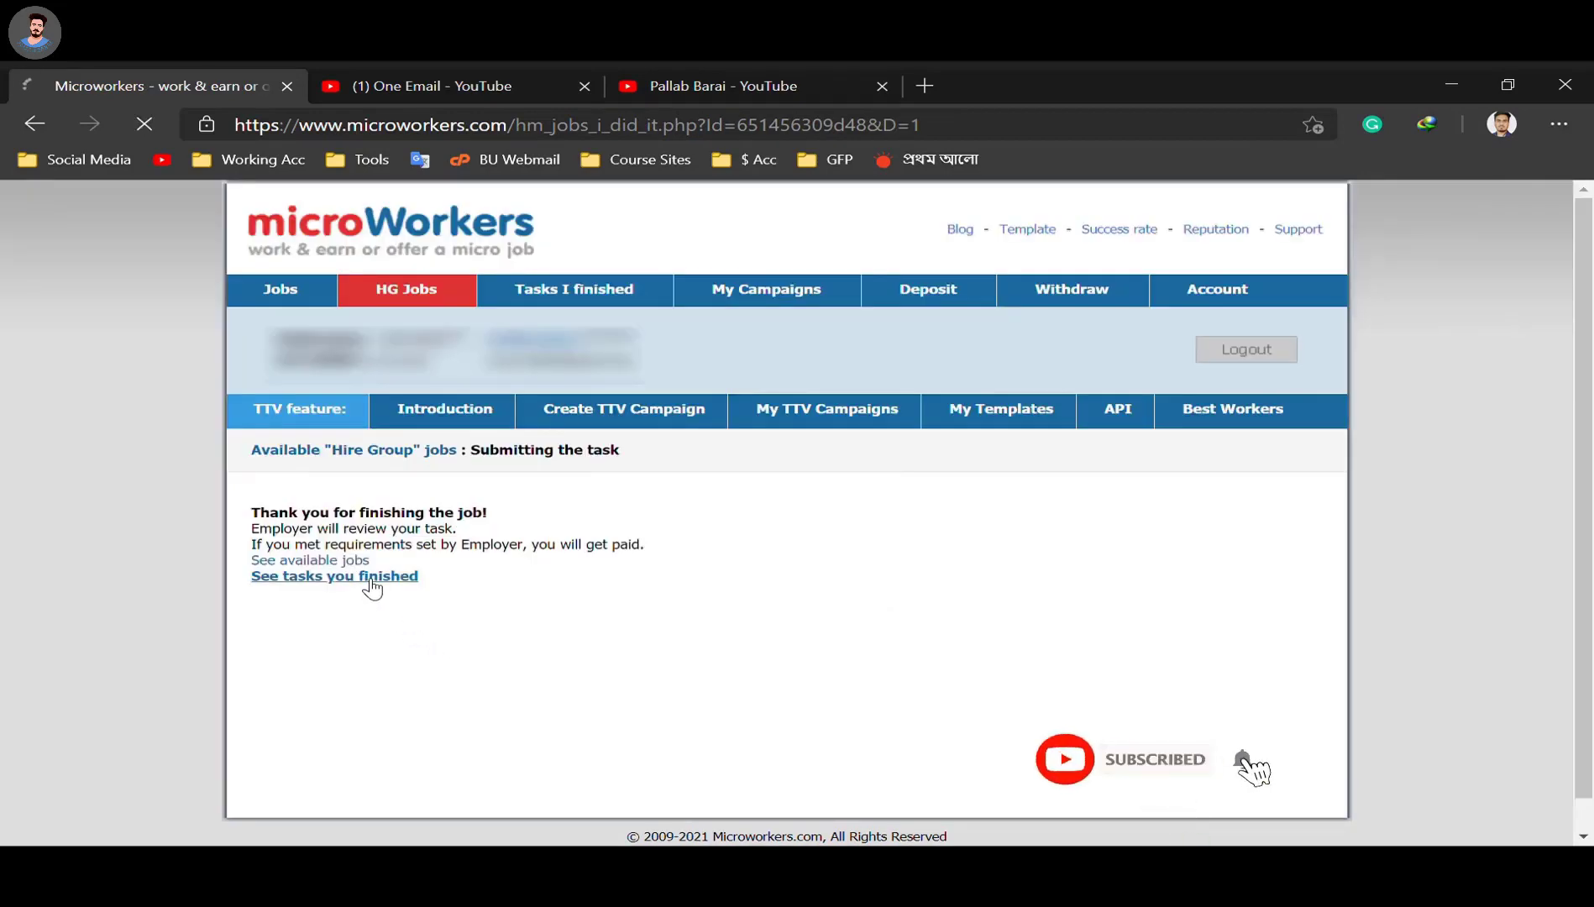
{"action": "scroll", "coordinate": [797, 526], "scroll_direction": "down", "scroll_amount": 2}
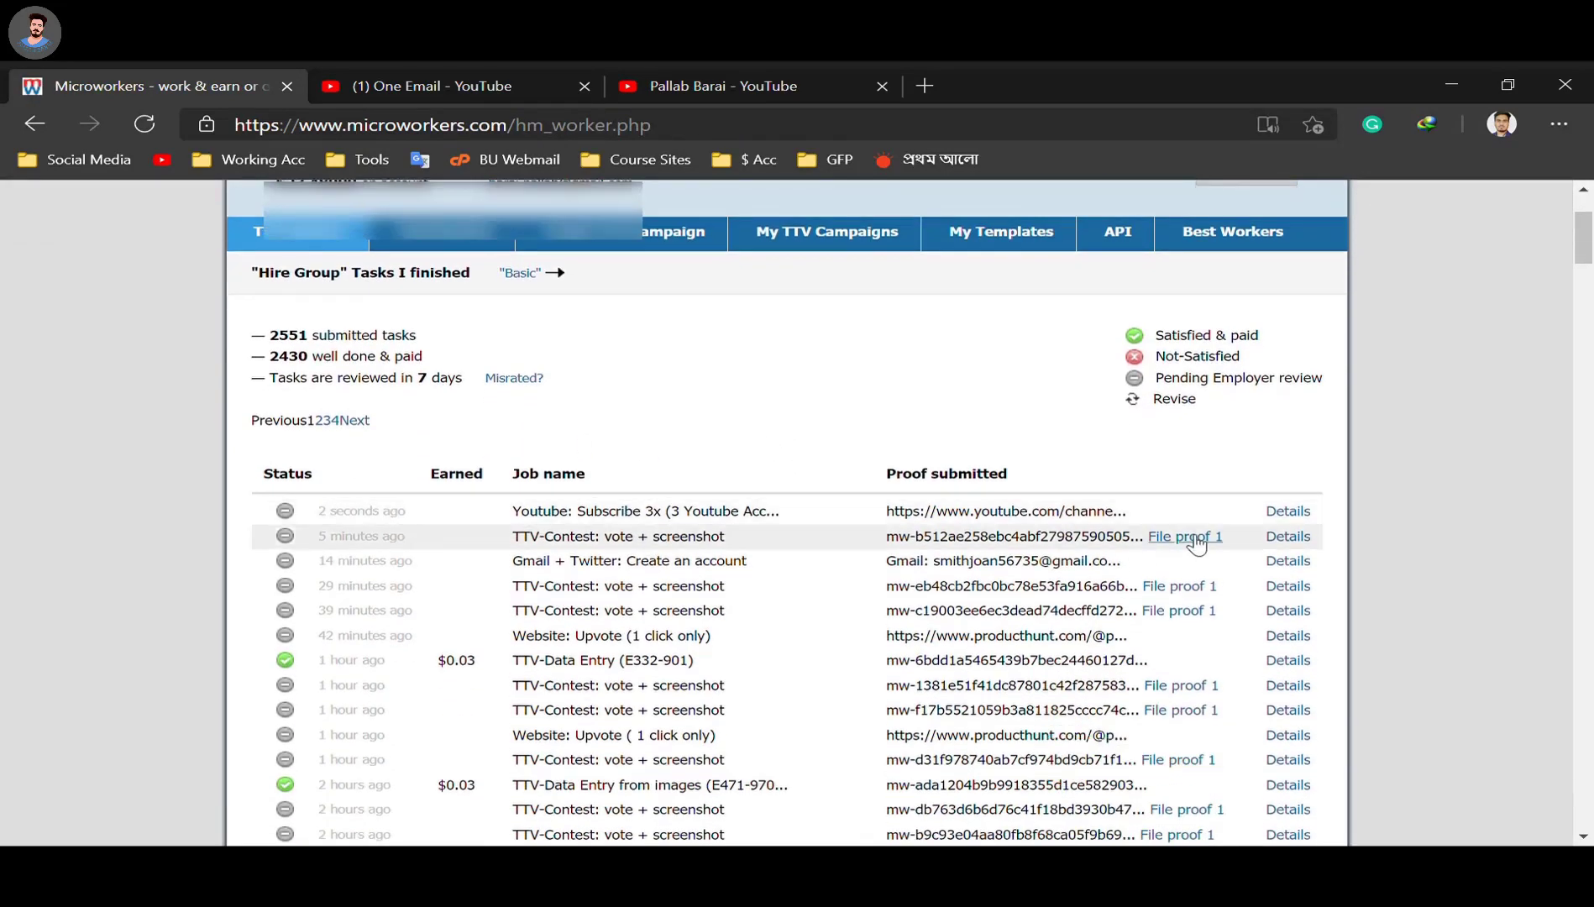
{"action": "left_click", "coordinate": [1289, 512]}
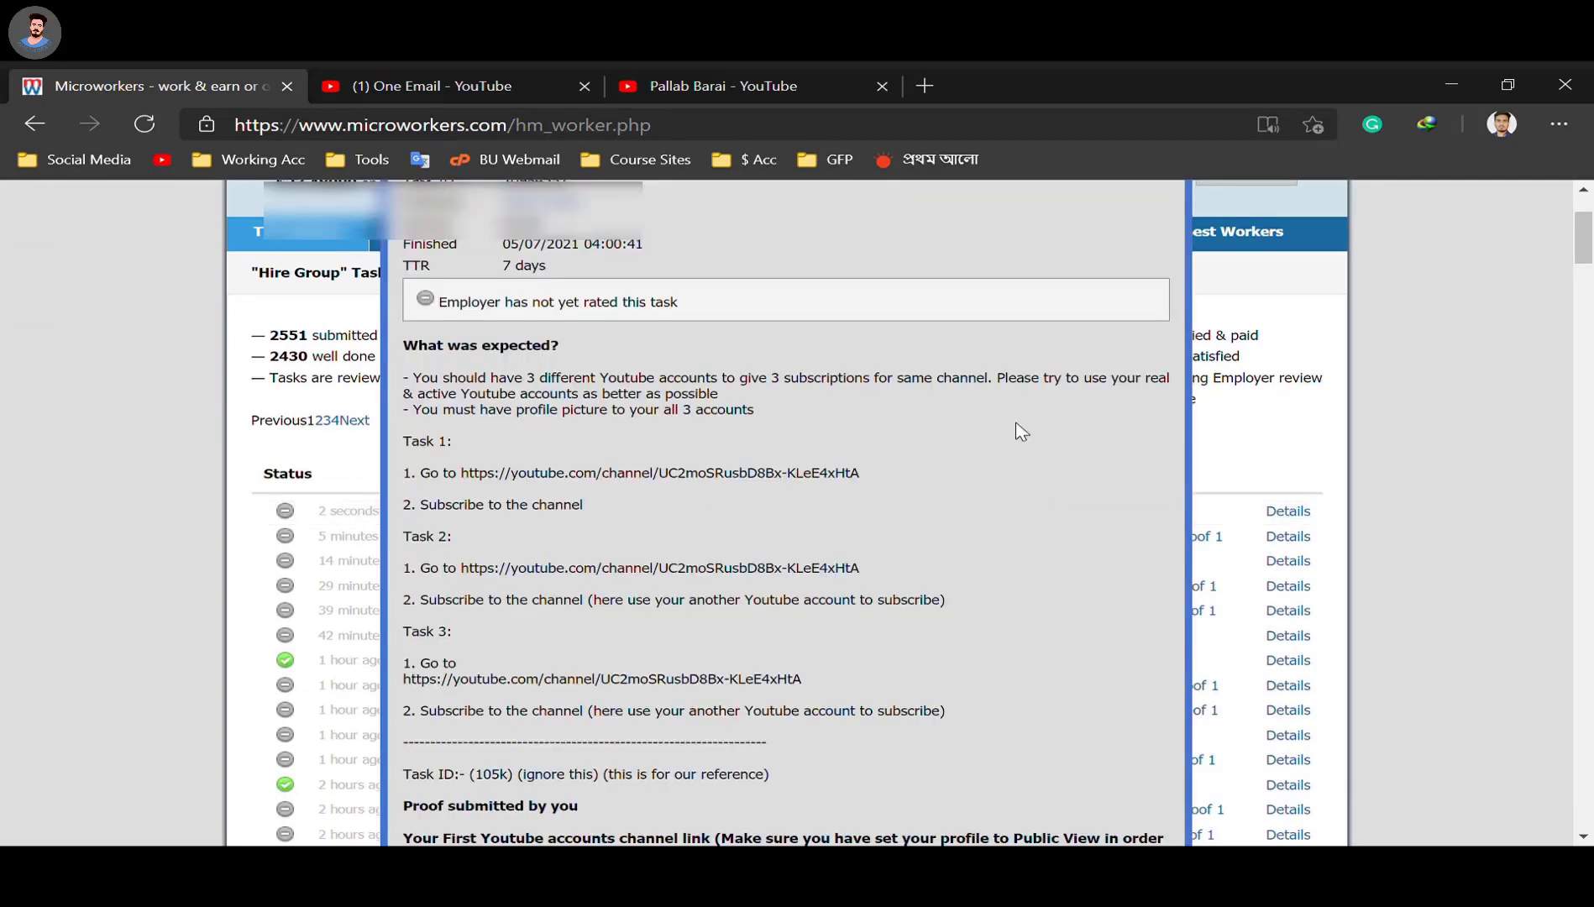
Review the submitted job's task instructions and the three channel links given as proof.
{"action": "scroll", "coordinate": [924, 412], "scroll_direction": "up", "scroll_amount": 2}
{"action": "scroll", "coordinate": [886, 406], "scroll_direction": "down", "scroll_amount": 6}
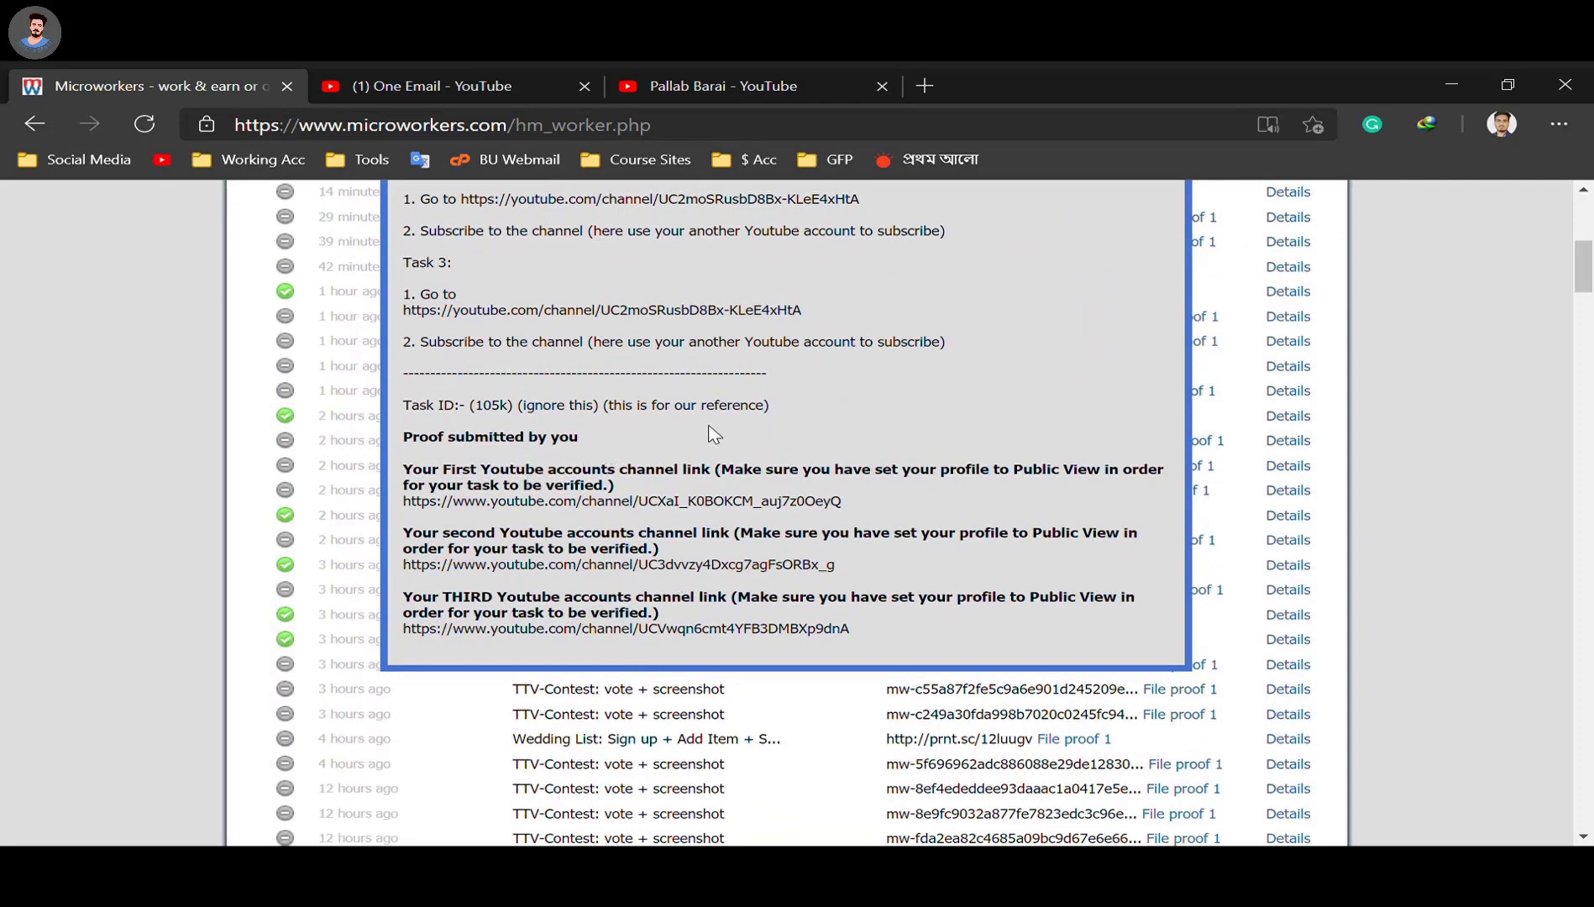
{"action": "scroll", "coordinate": [820, 439], "scroll_direction": "up", "scroll_amount": 1}
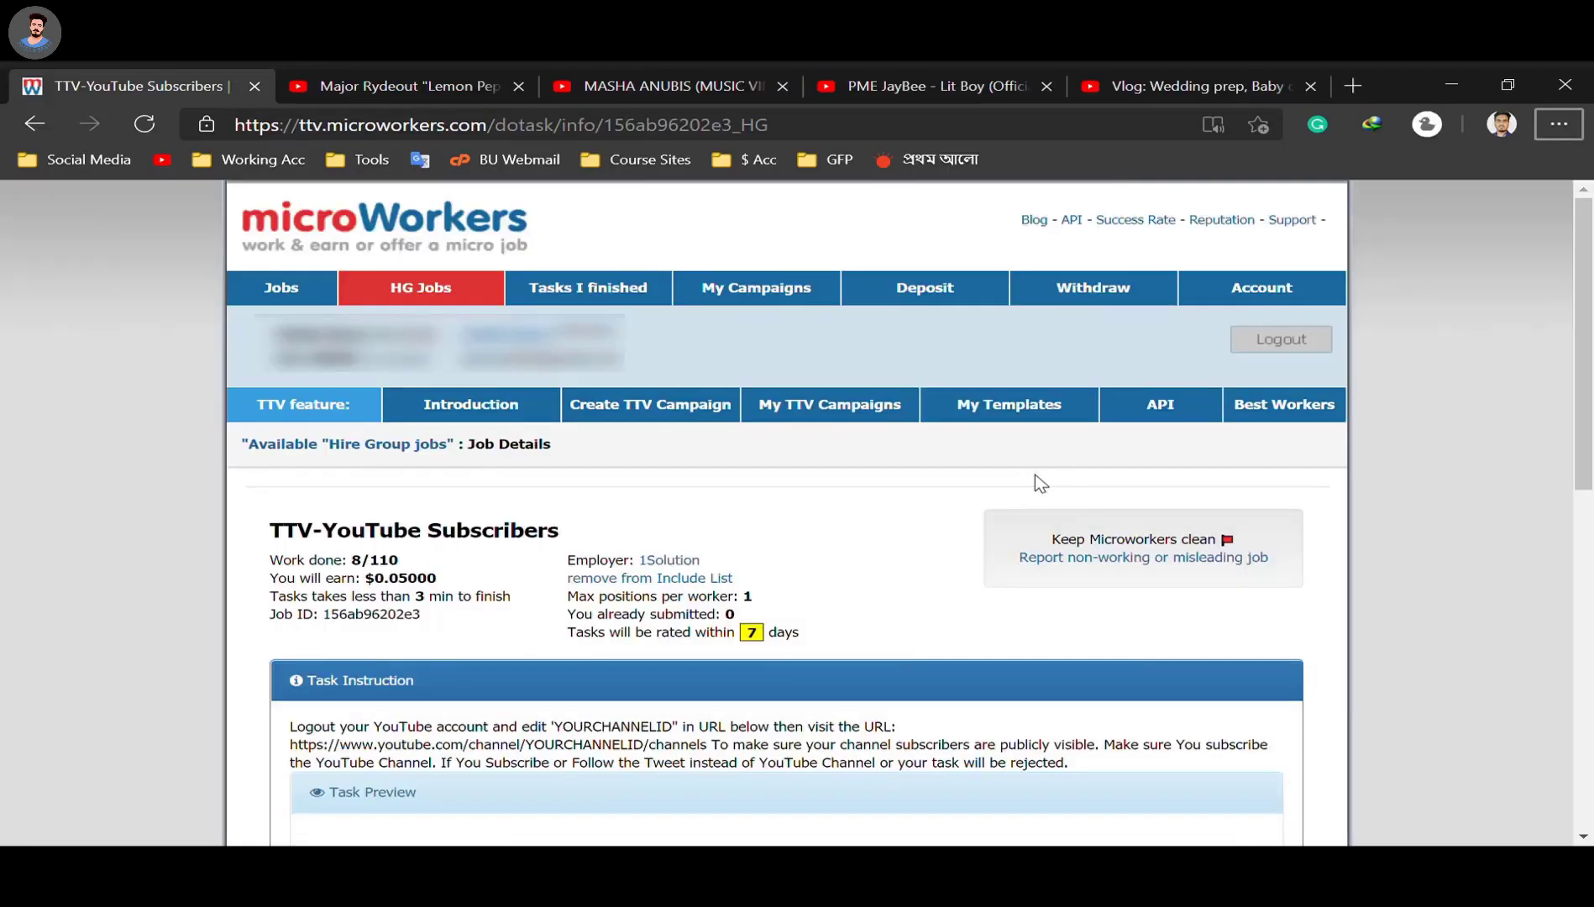
Accept and start the "TTV-YouTube Subscribers" job after going through its instructions and task preview.
{"action": "scroll", "coordinate": [1178, 502], "scroll_direction": "down", "scroll_amount": 10}
{"action": "left_click", "coordinate": [1201, 610]}
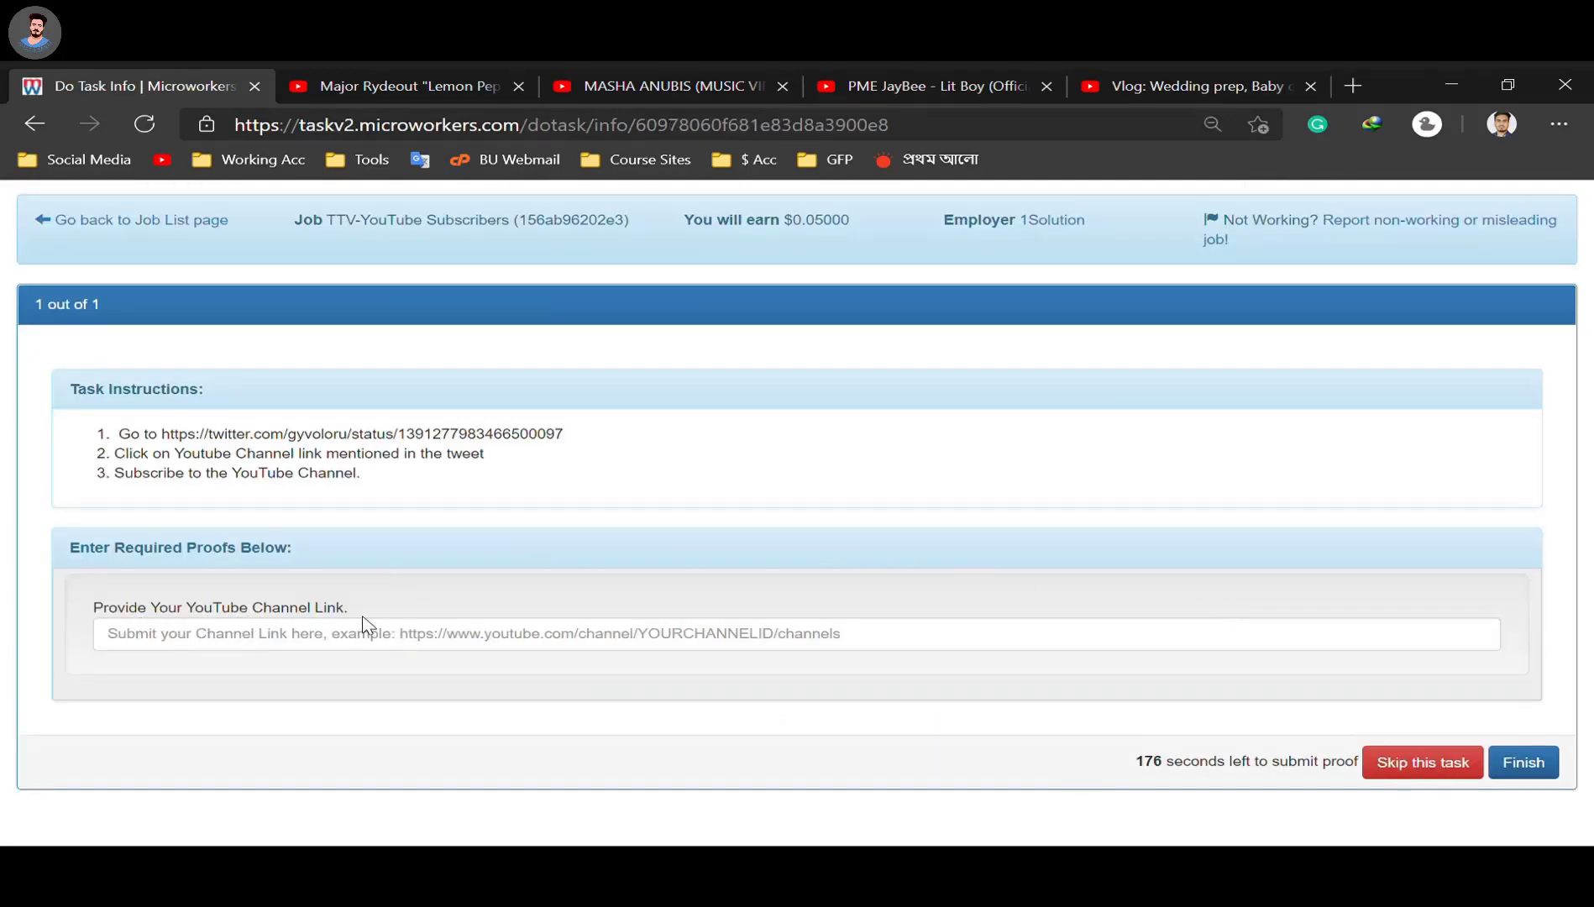
{"action": "left_click", "coordinate": [460, 652]}
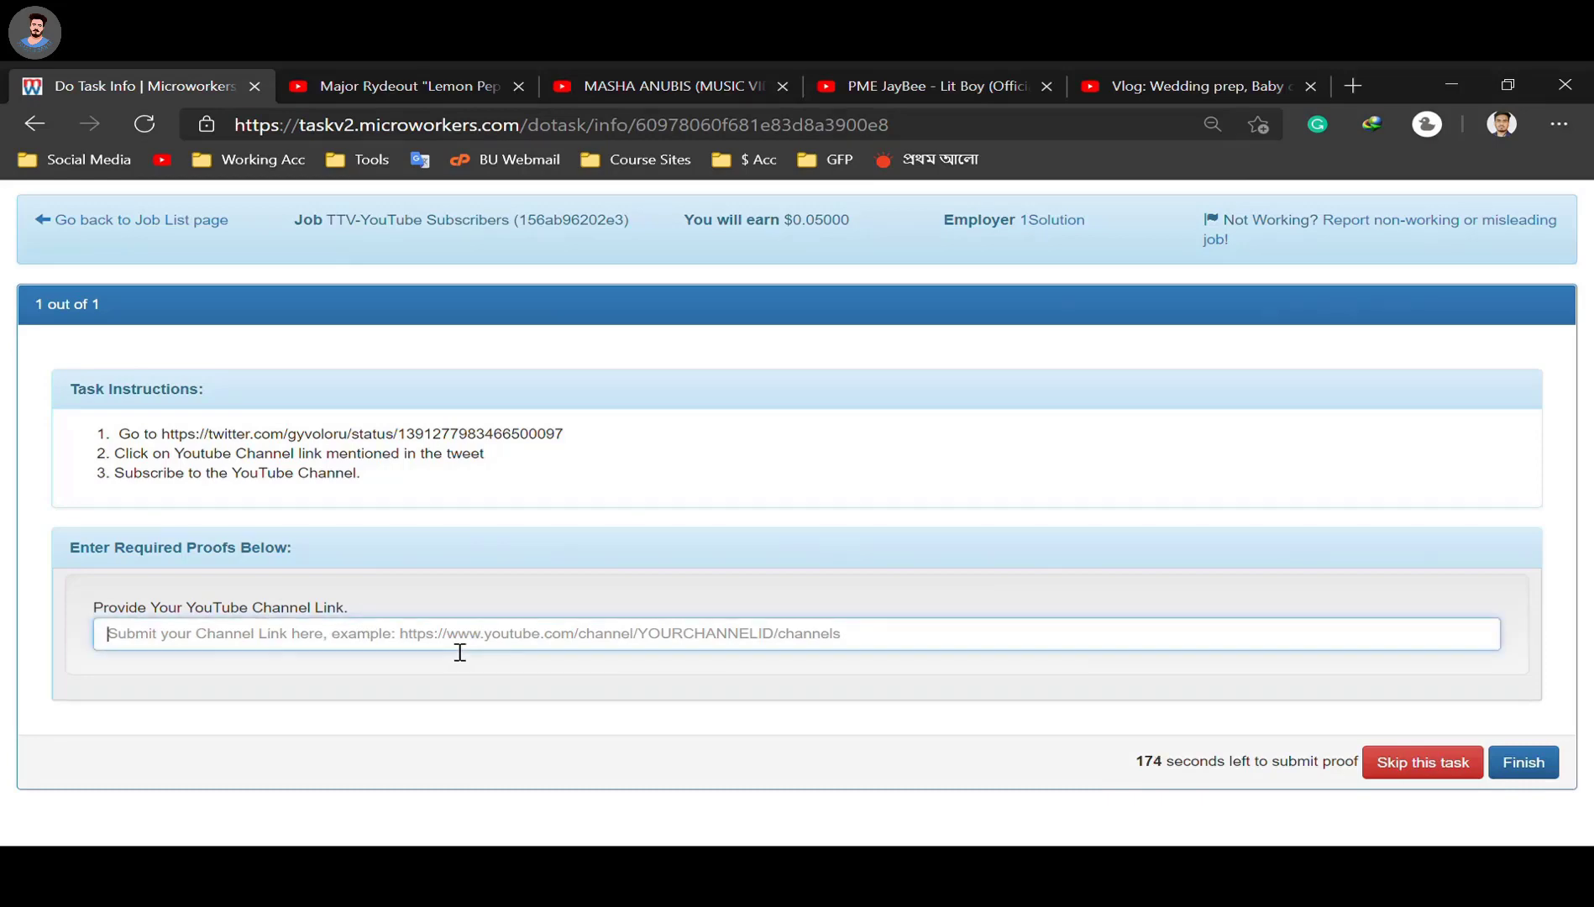
{"action": "left_click", "coordinate": [747, 452]}
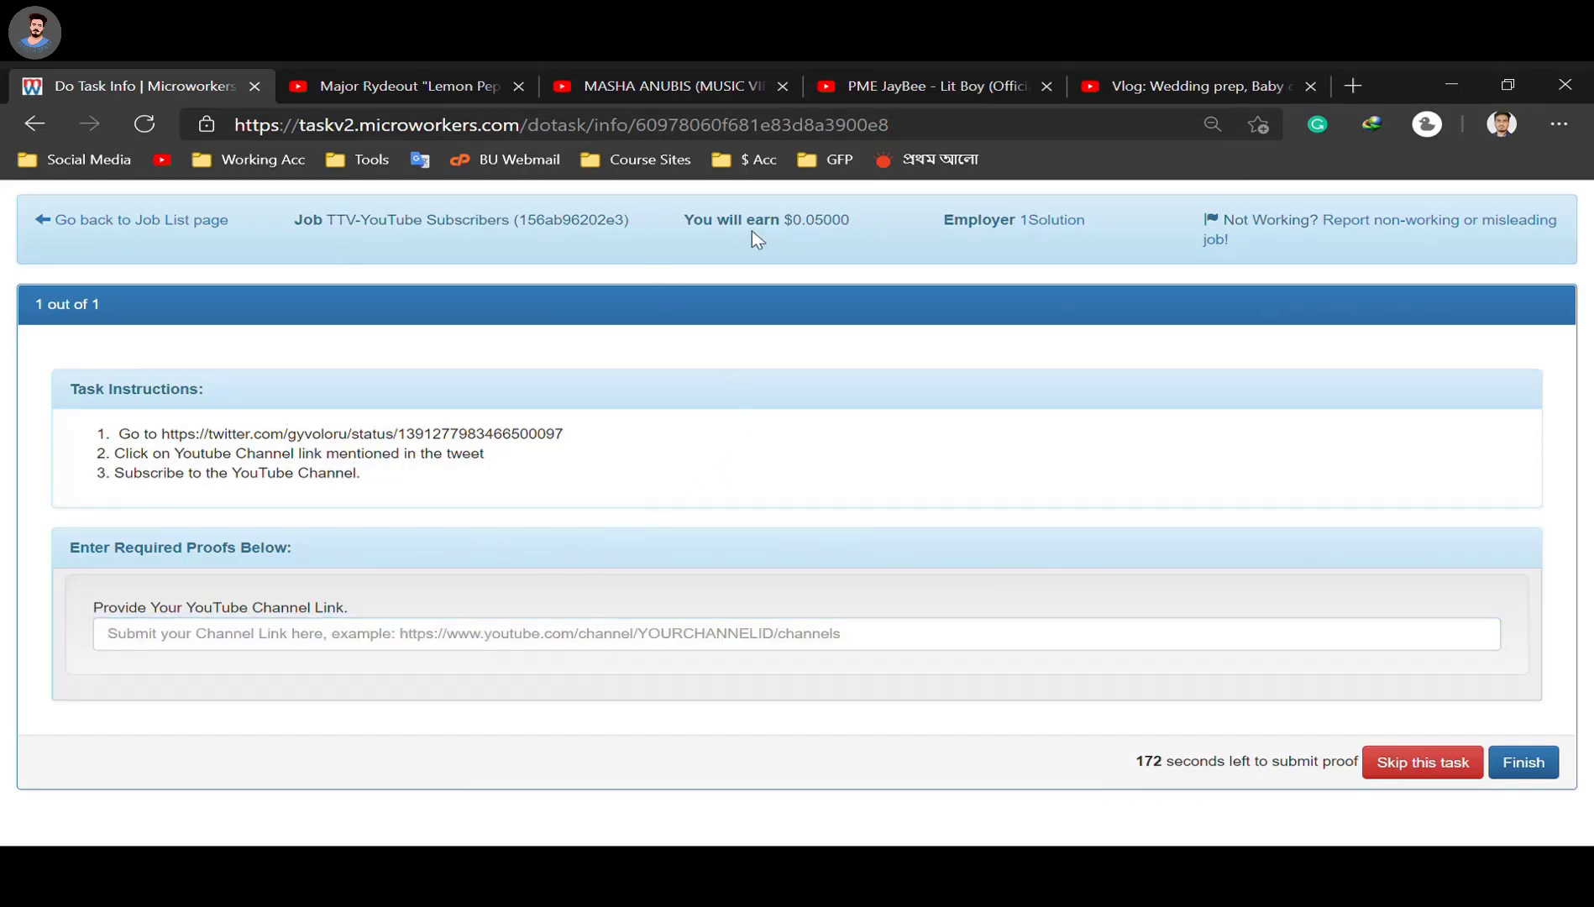
Open YouTube in a new tab, and copy the signed-in account's own channel link into the job's channel link proof field.
{"action": "left_click", "coordinate": [1352, 84]}
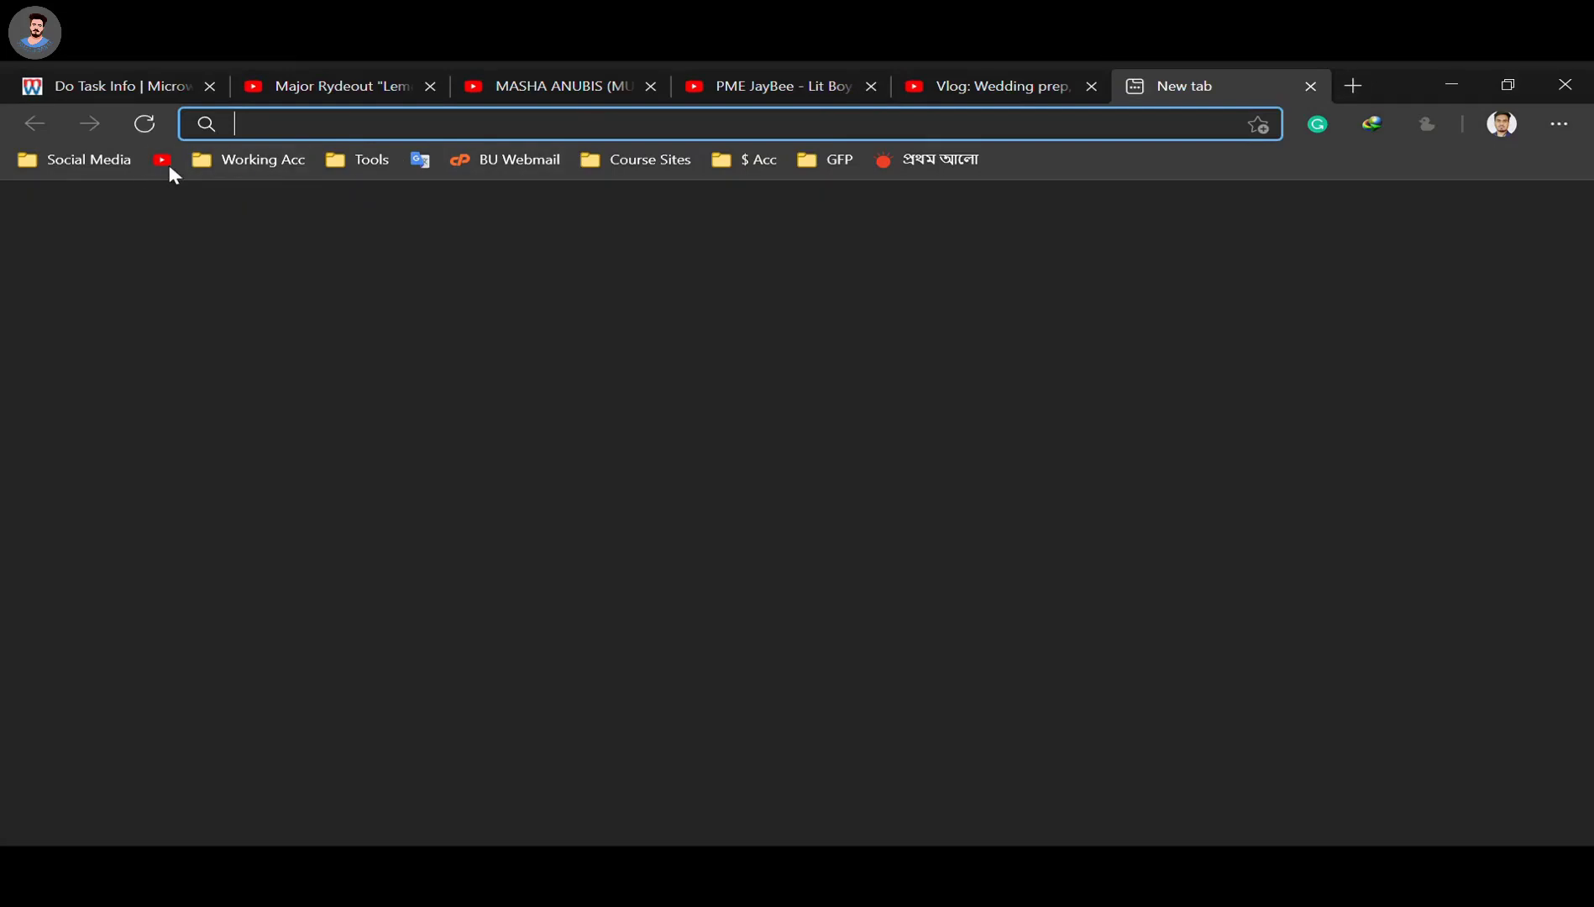
{"action": "left_click", "coordinate": [162, 161]}
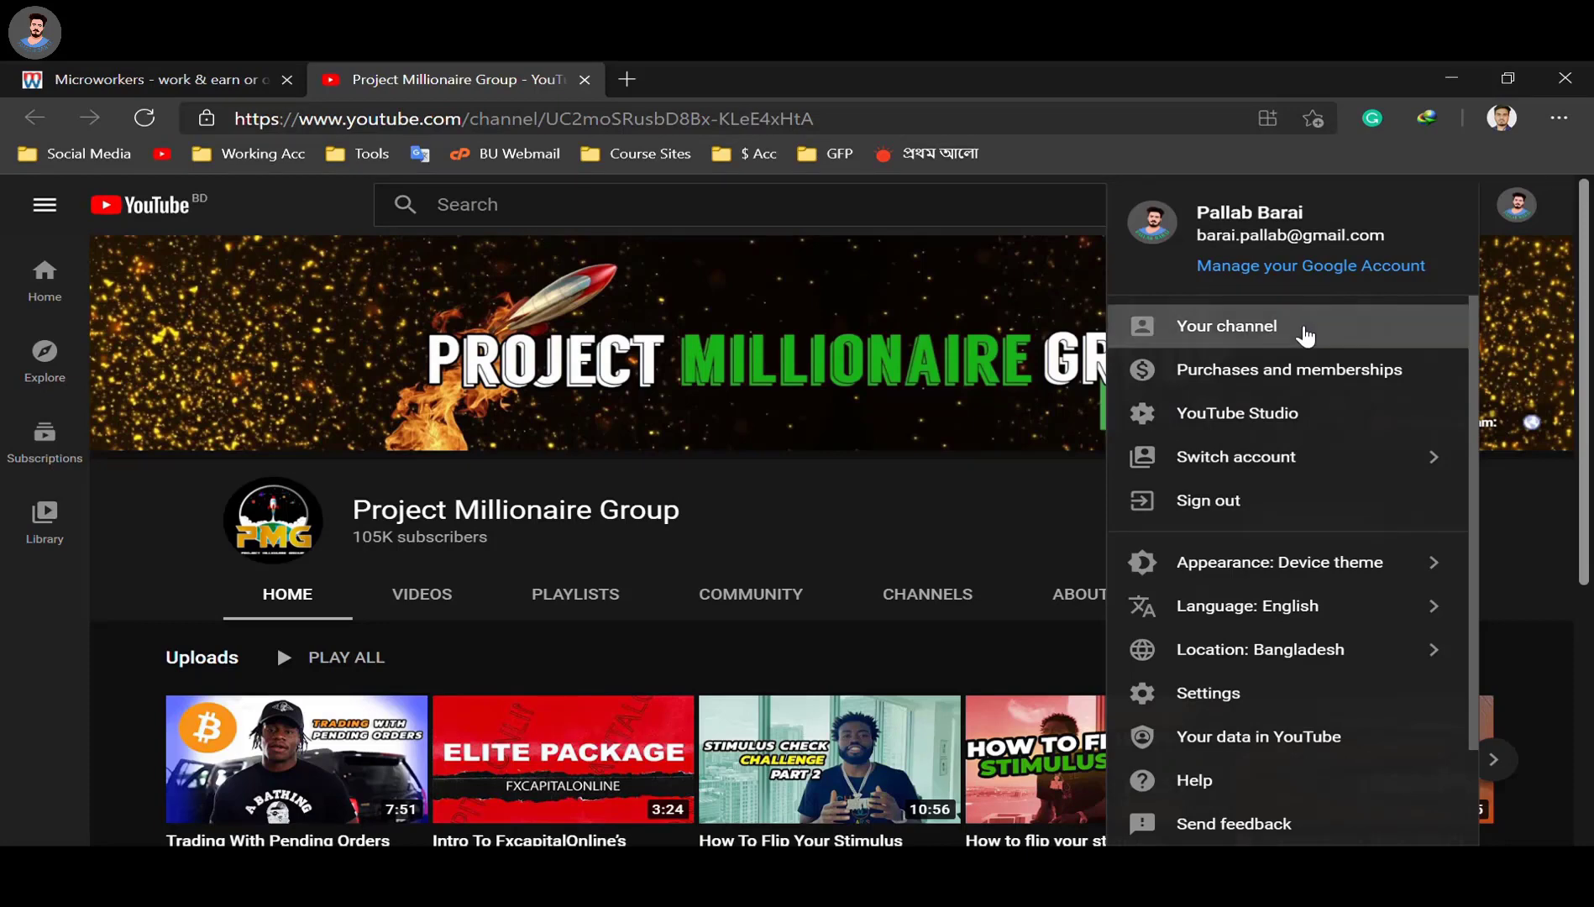
{"action": "left_click", "coordinate": [1304, 335]}
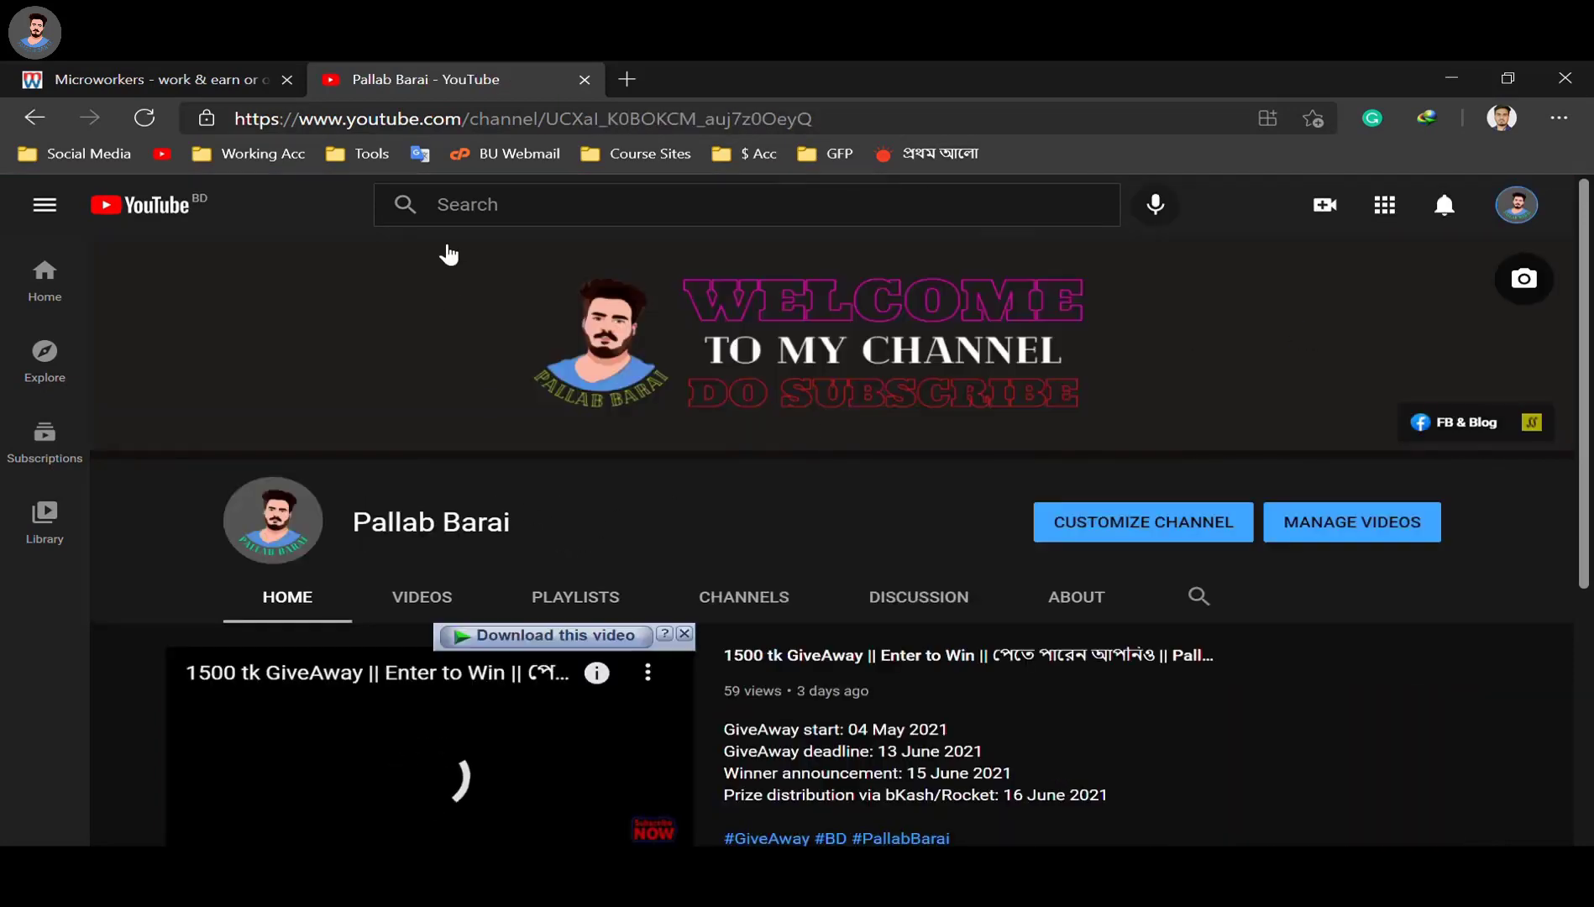
{"action": "left_click", "coordinate": [411, 118]}
{"action": "key", "text": "ctrl+c"}
{"action": "key", "text": "alt+Tab"}
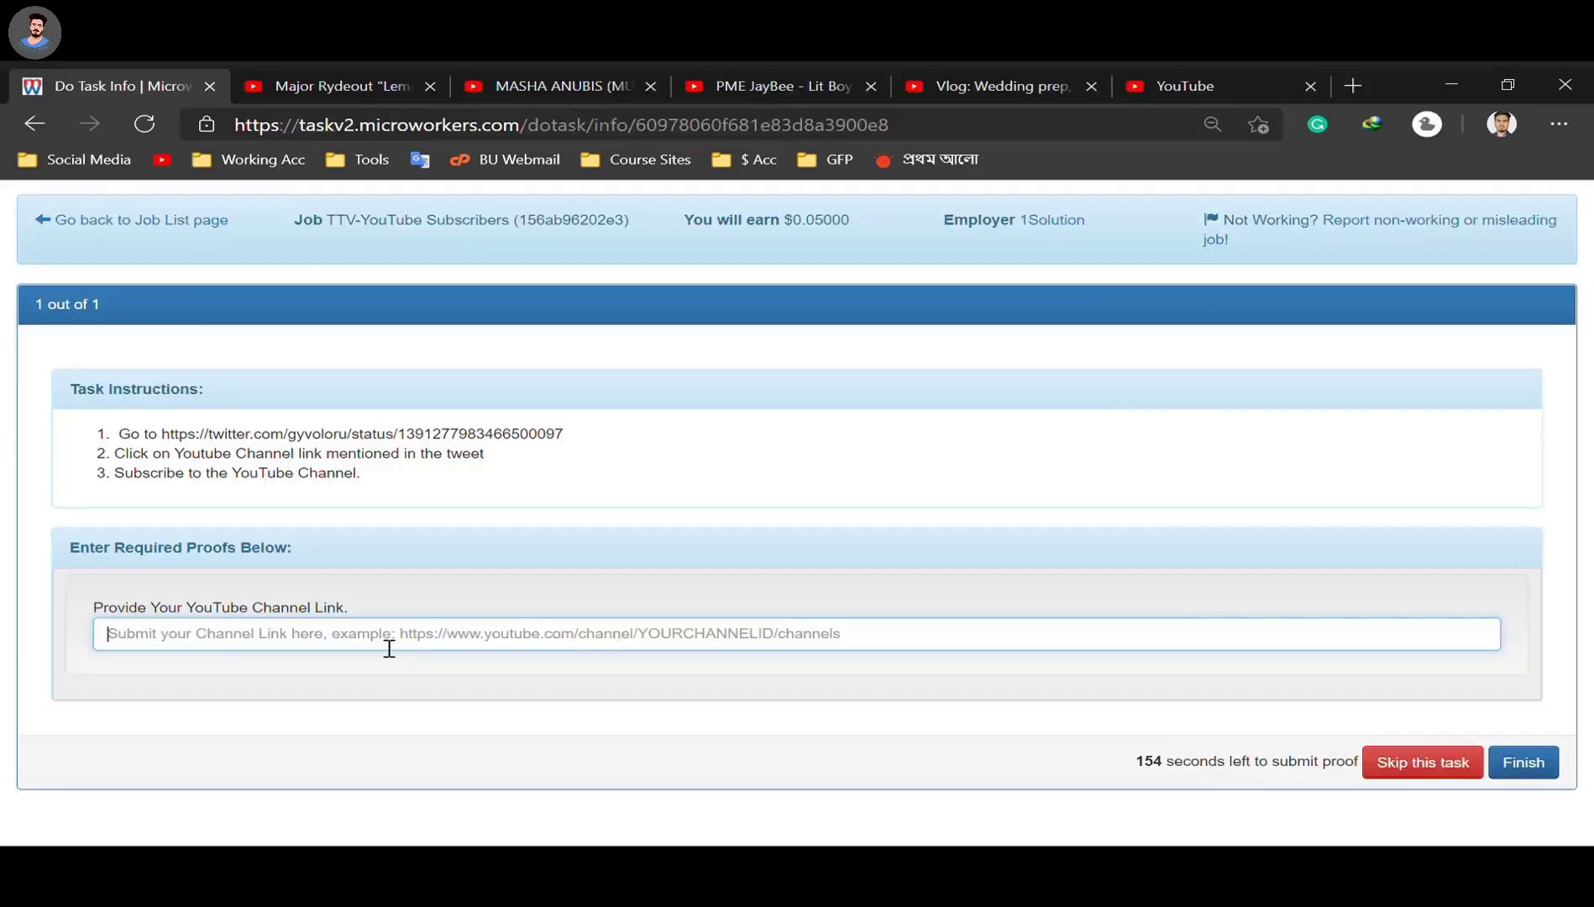
{"action": "left_click", "coordinate": [388, 647]}
{"action": "key", "text": "ctrl+v"}
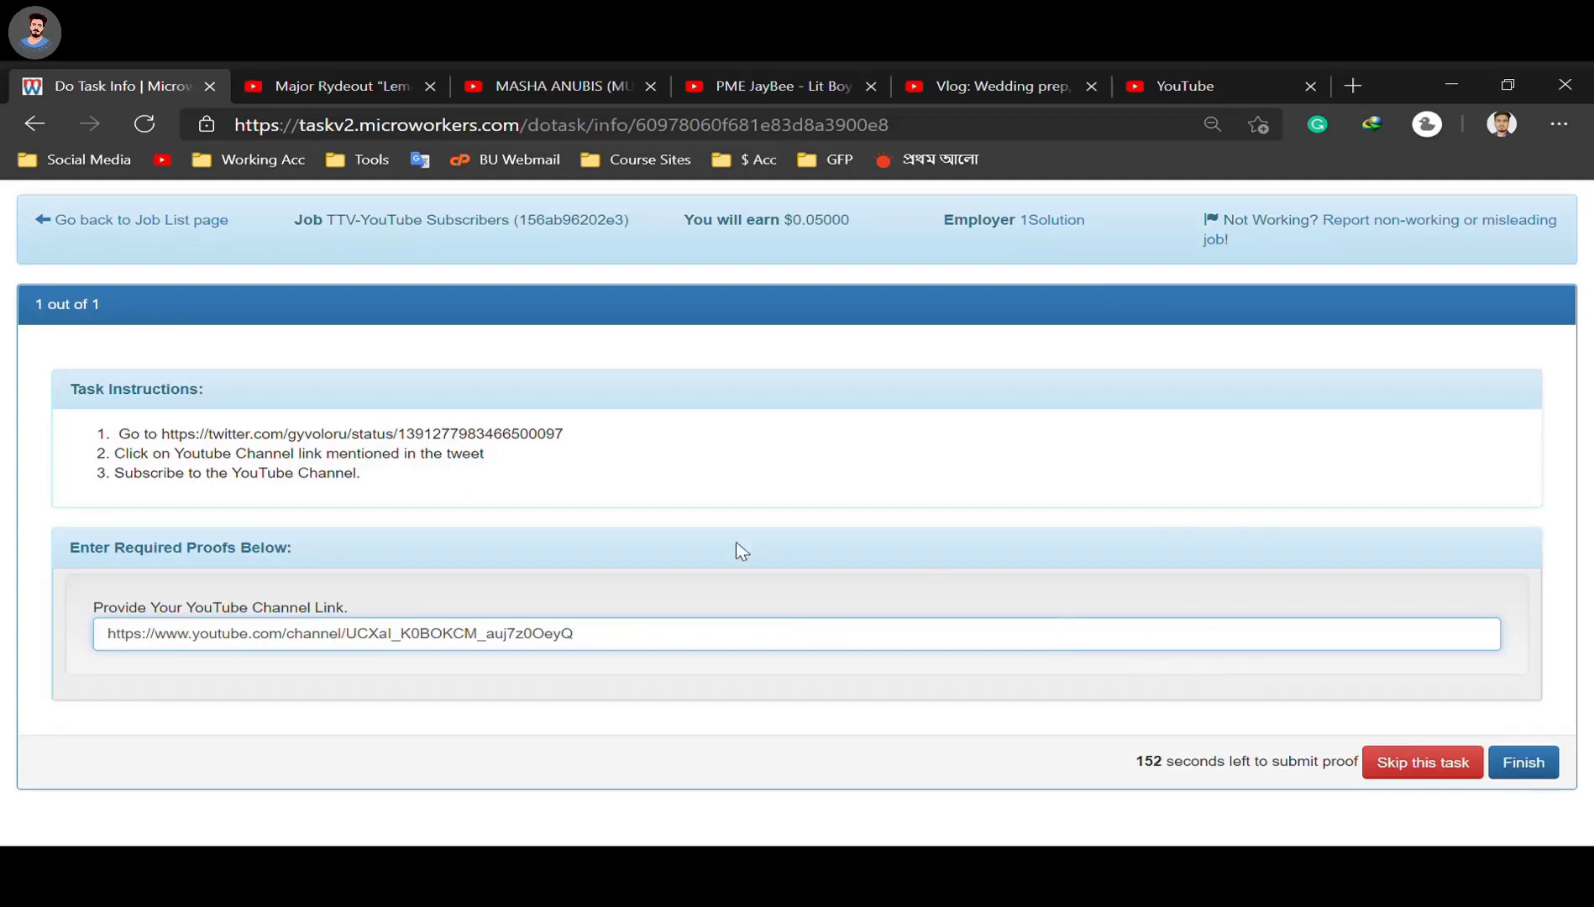
Open the tweet link from the task instructions in a new tab and submit the "TTV-YouTube Subscribers" job proof.
{"action": "left_click_drag", "start_coordinate": [564, 433], "coordinate": [1378, 77]}
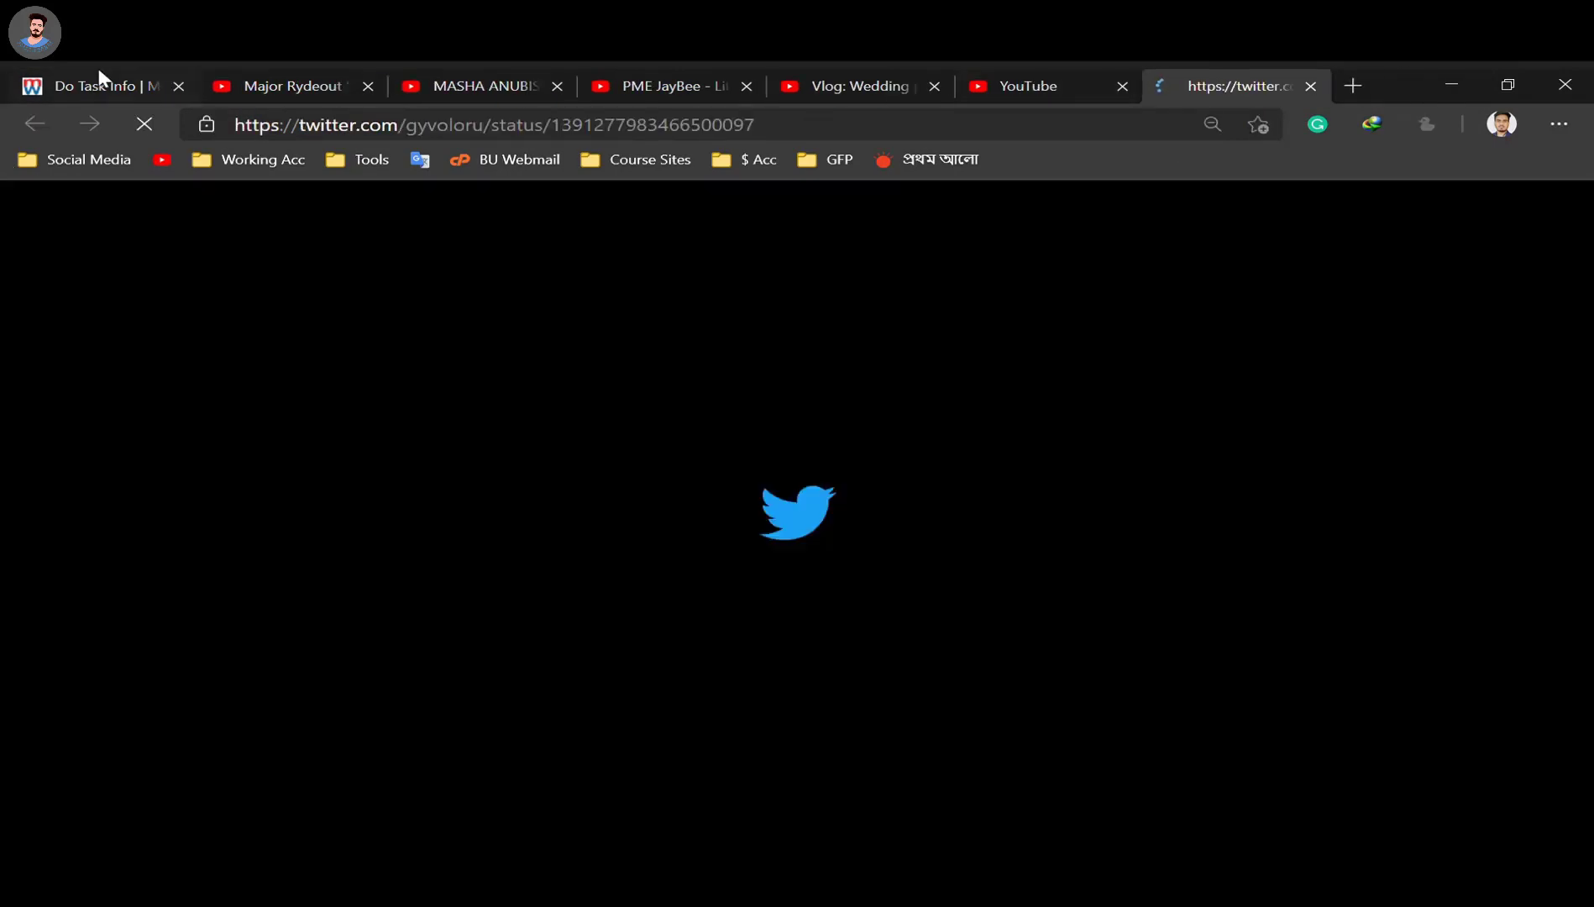
{"action": "left_click", "coordinate": [118, 86]}
{"action": "left_click", "coordinate": [1516, 766]}
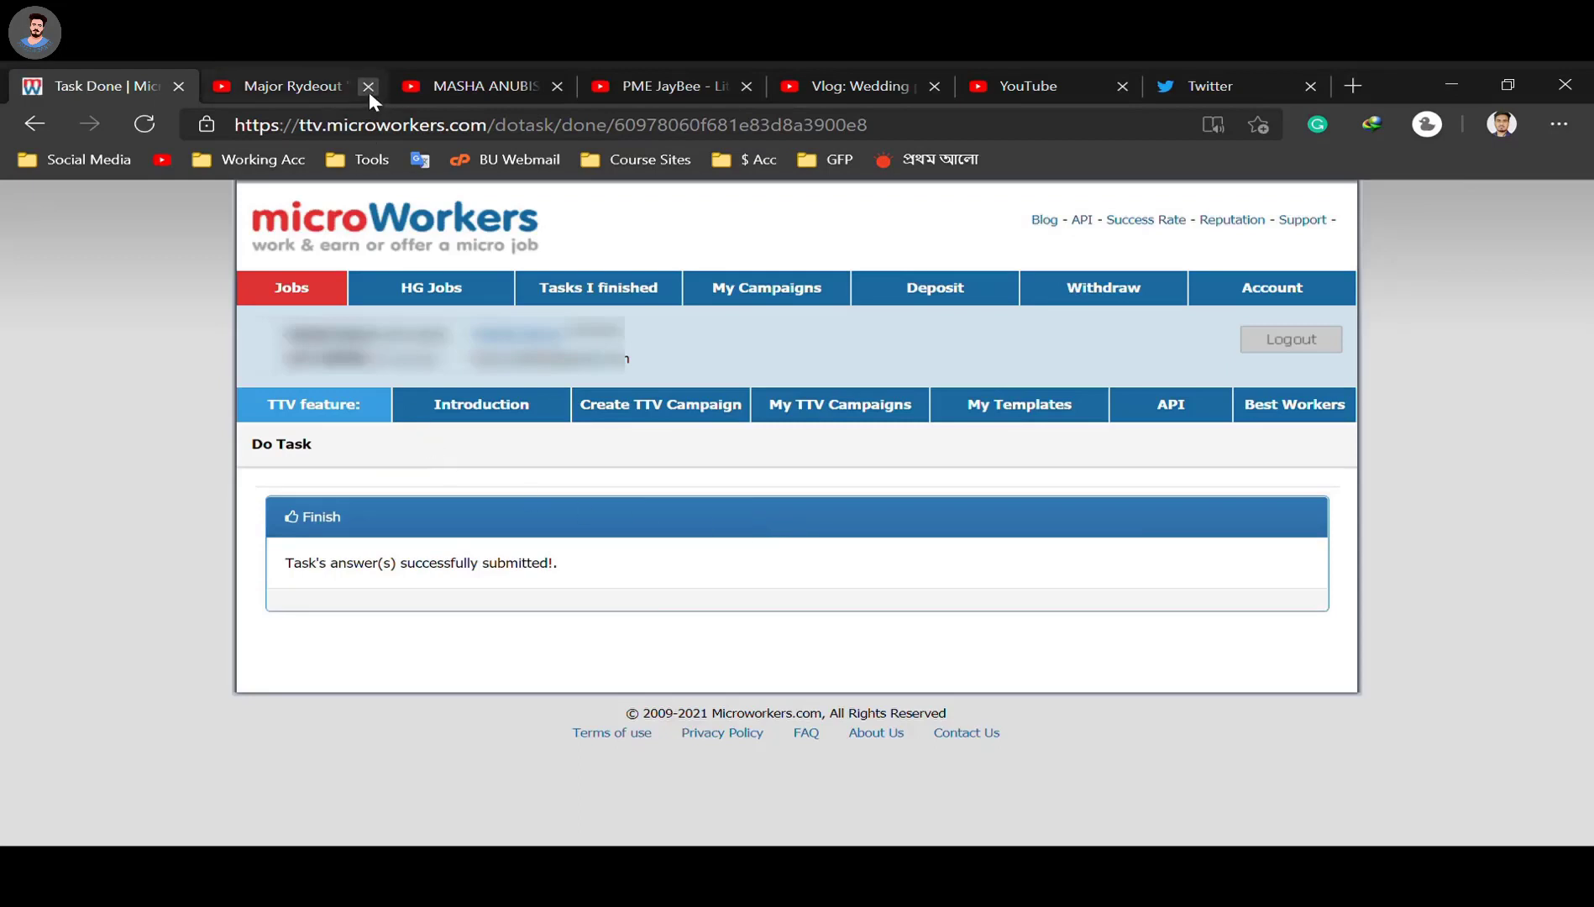
Close all five YouTube tabs, keeping only the Microworkers and Twitter tabs open.
{"action": "left_click", "coordinate": [367, 86]}
{"action": "left_click", "coordinate": [367, 86]}
{"action": "left_click", "coordinate": [367, 86]}
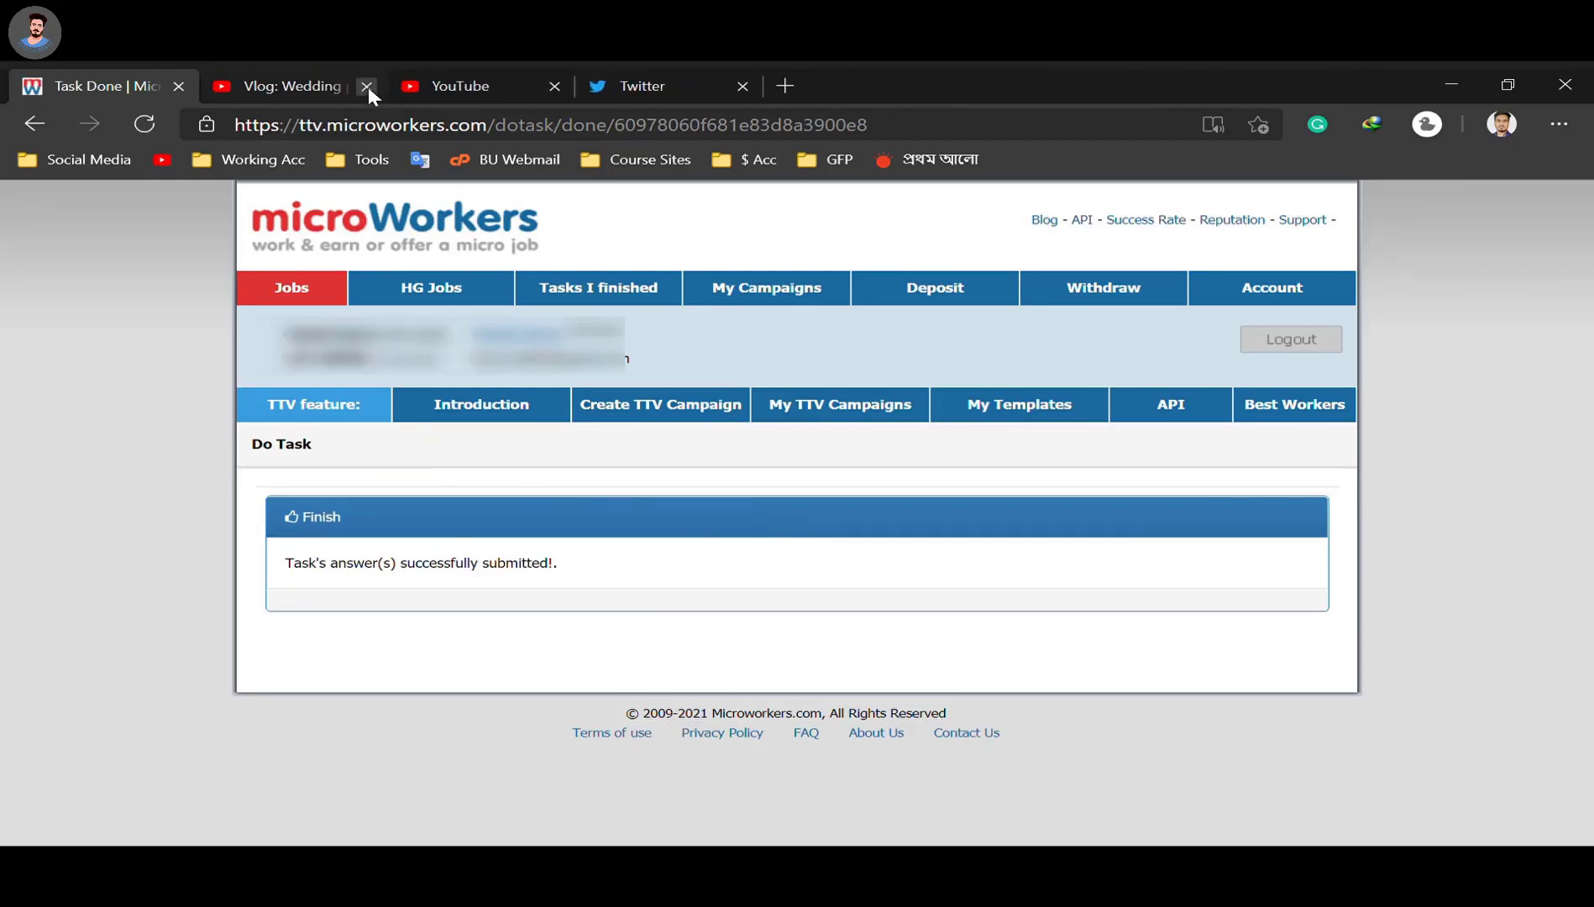
{"action": "left_click", "coordinate": [367, 86]}
{"action": "left_click", "coordinate": [367, 86]}
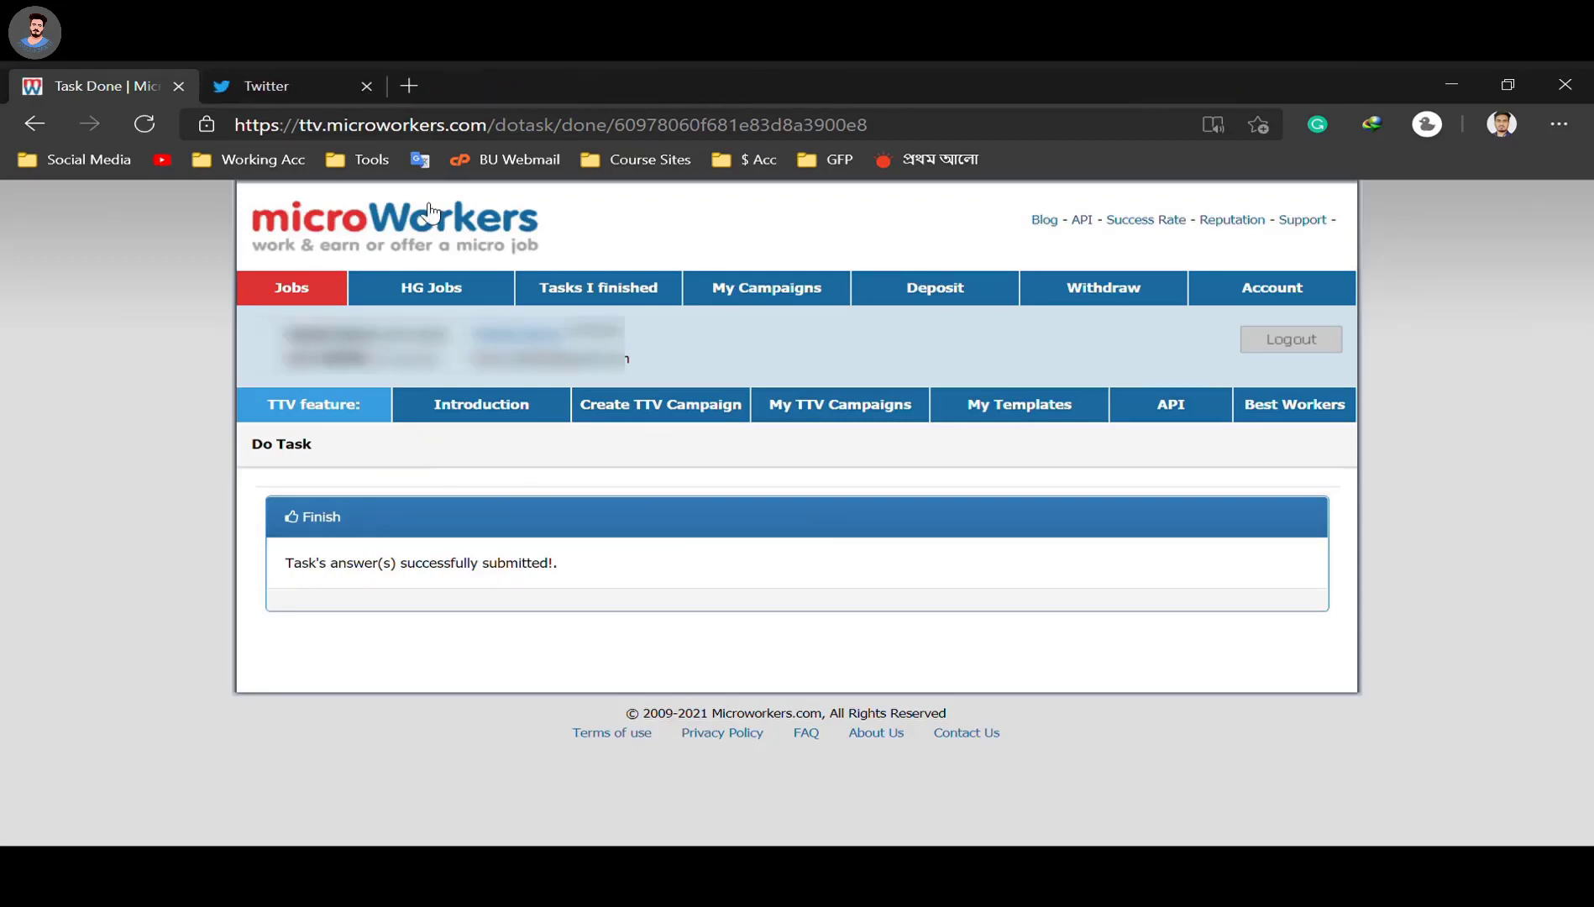
Open the YouTube channel linked in the tweet, close the tweet's tab and subscribe to the Thugz channel.
{"action": "left_click", "coordinate": [319, 84]}
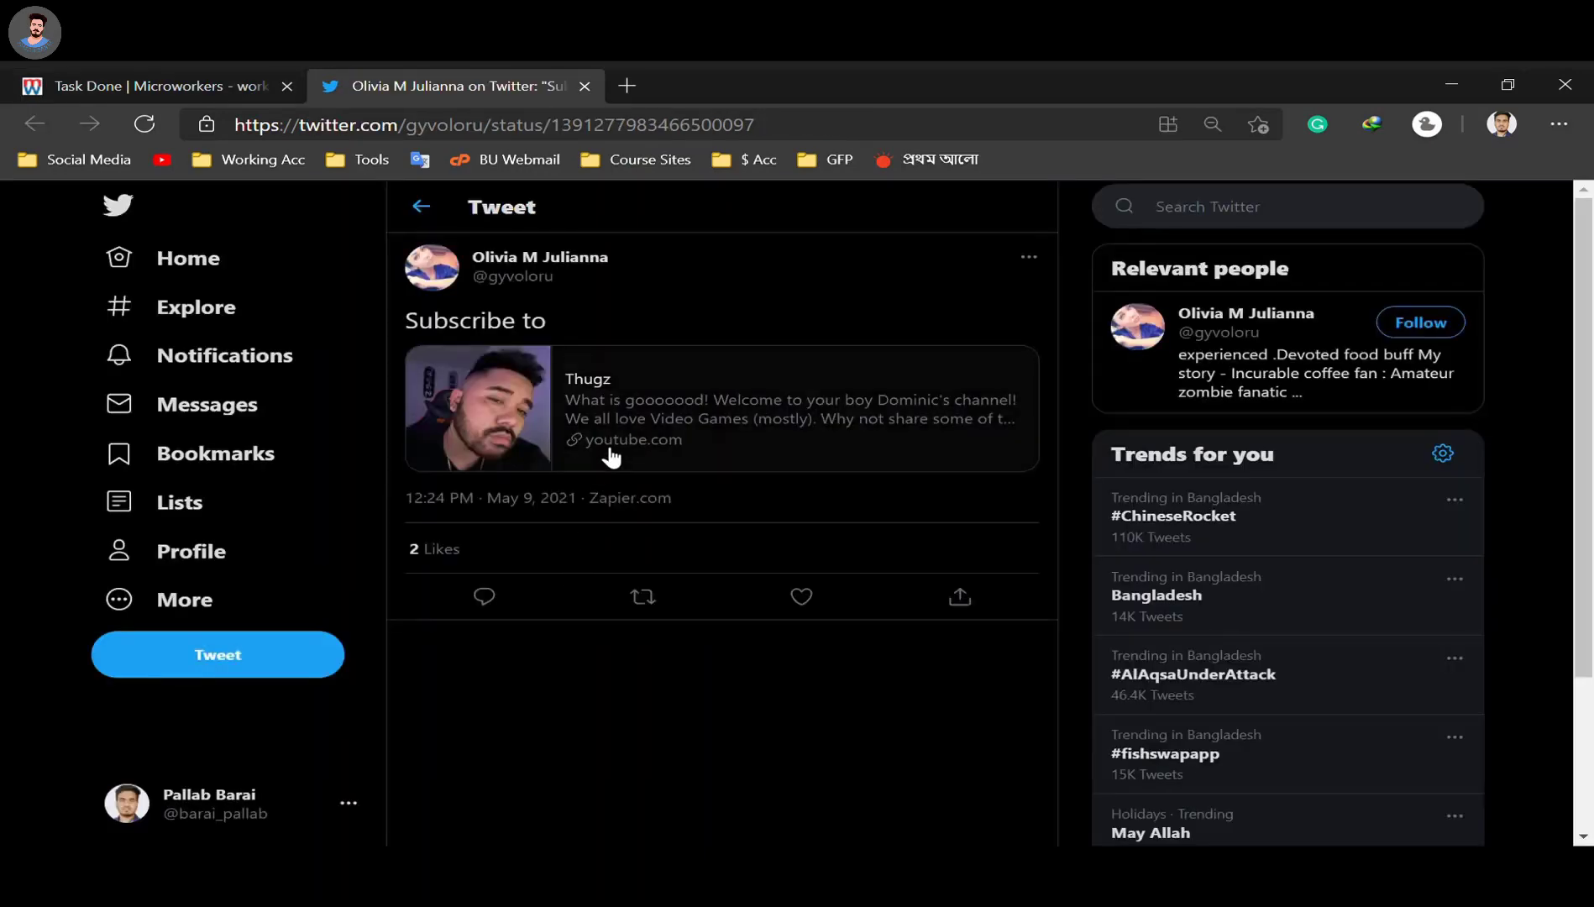
{"action": "left_click", "coordinate": [610, 456]}
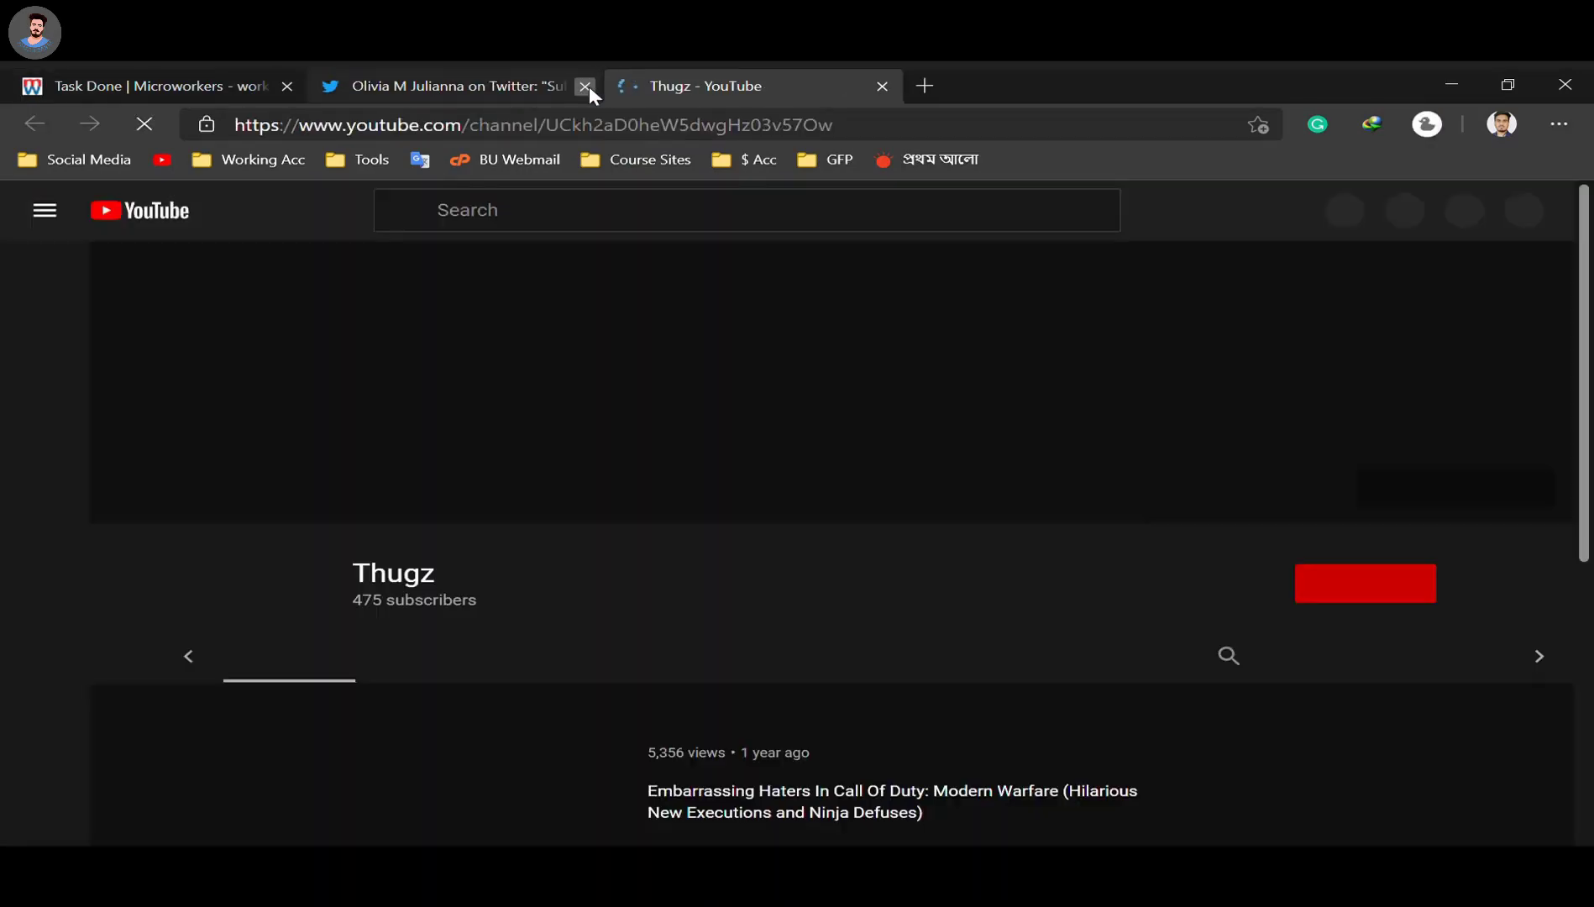
{"action": "left_click", "coordinate": [586, 86]}
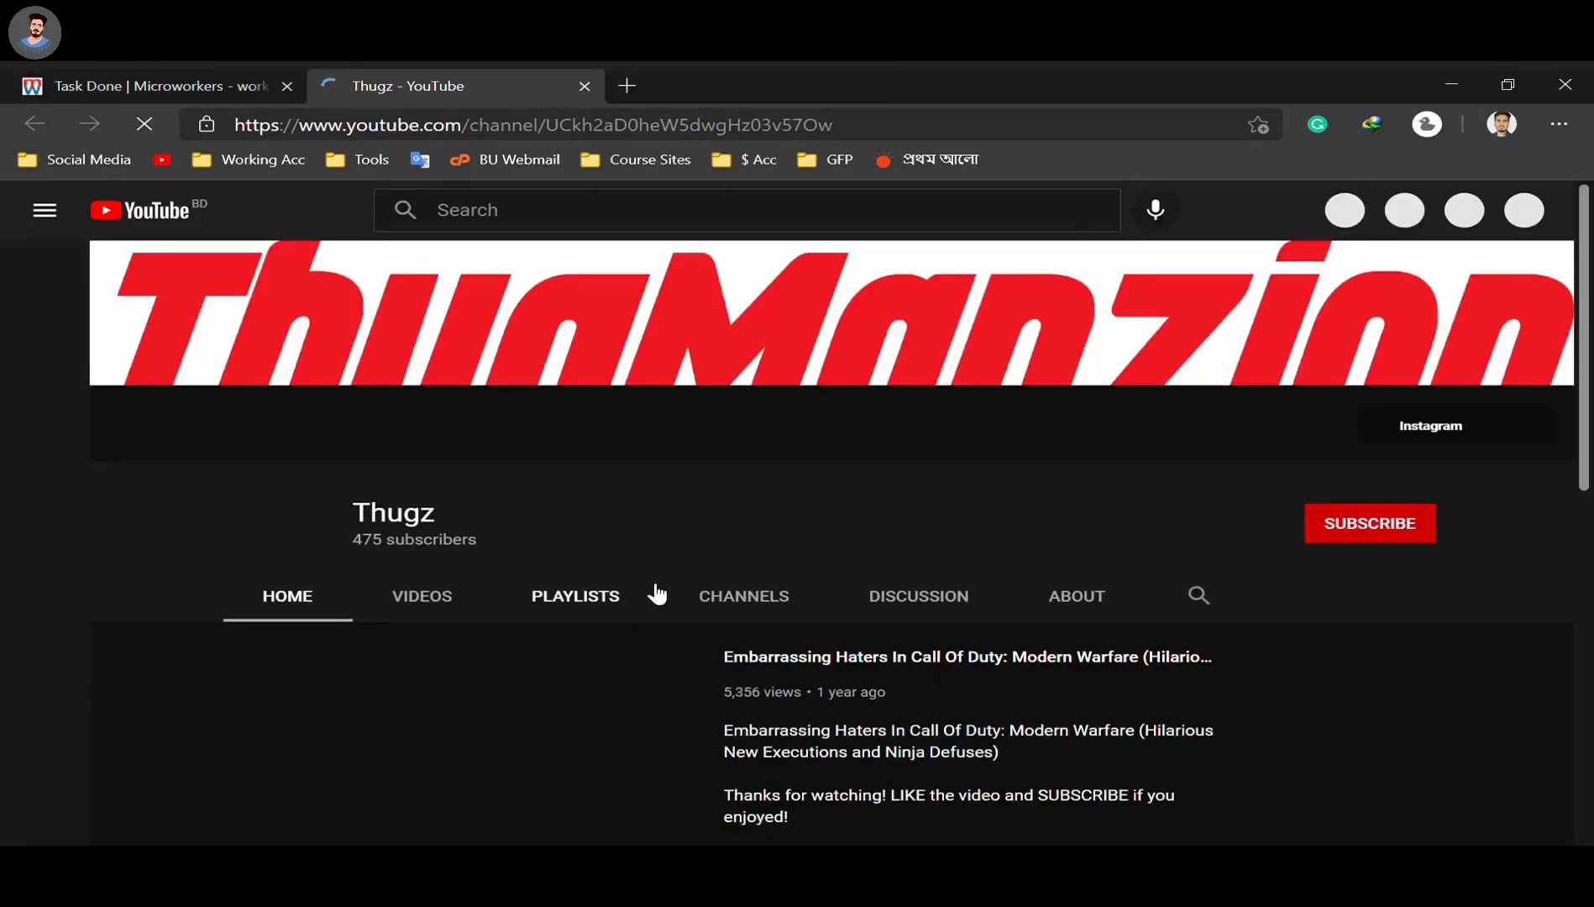
{"action": "left_click", "coordinate": [1375, 528]}
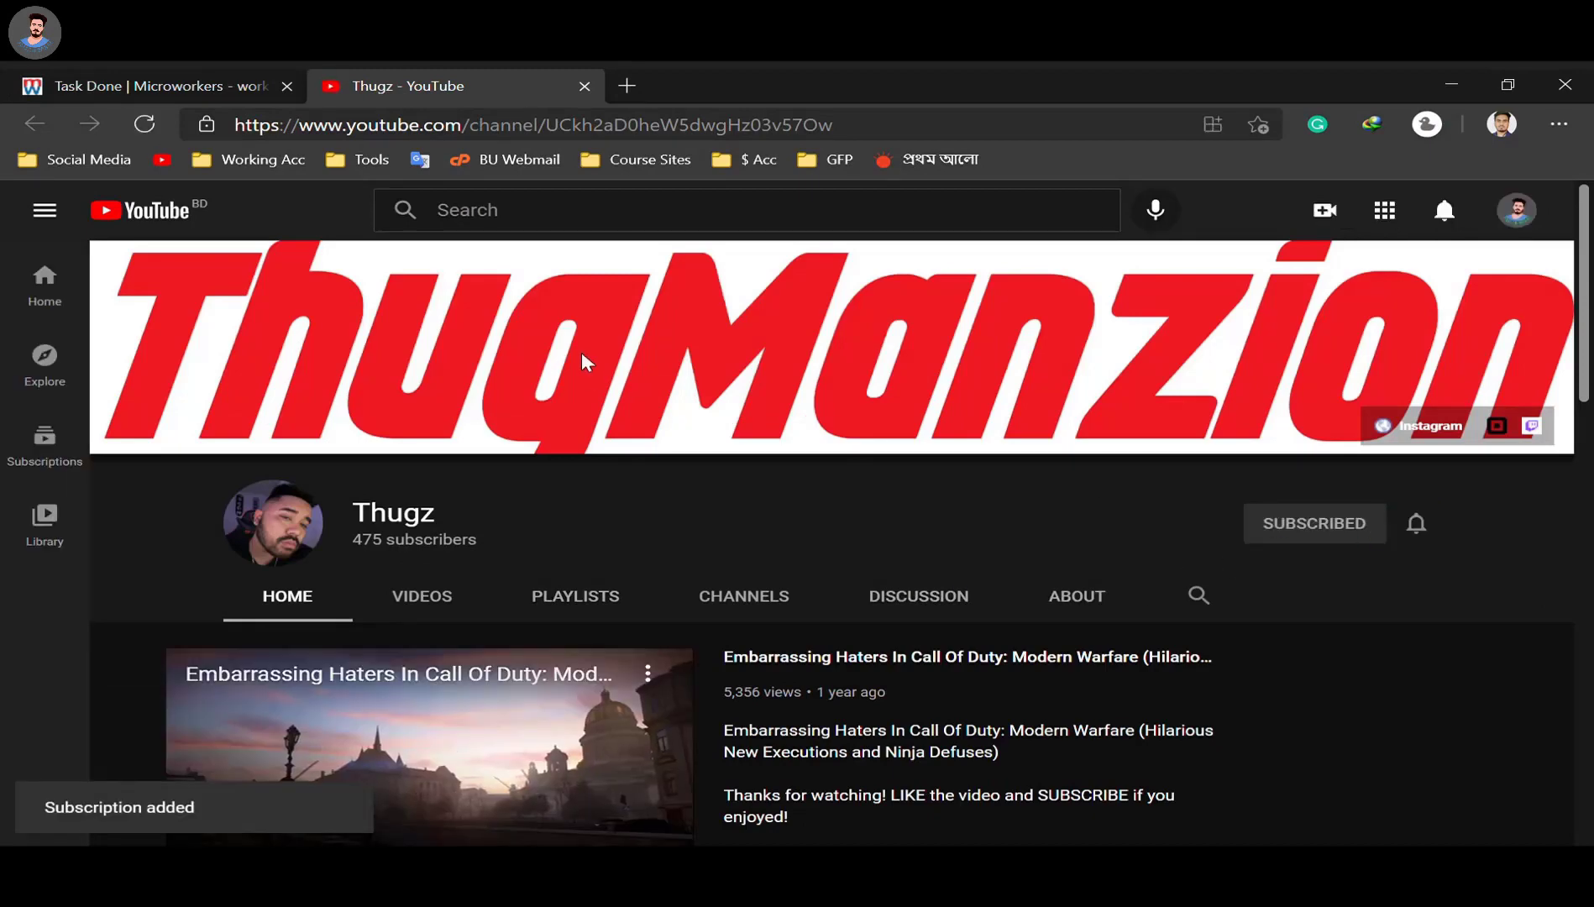
Return to Microworkers, open the first "TTV-YouTube Like" job in the job list, and accept and start it.
{"action": "left_click", "coordinate": [156, 85]}
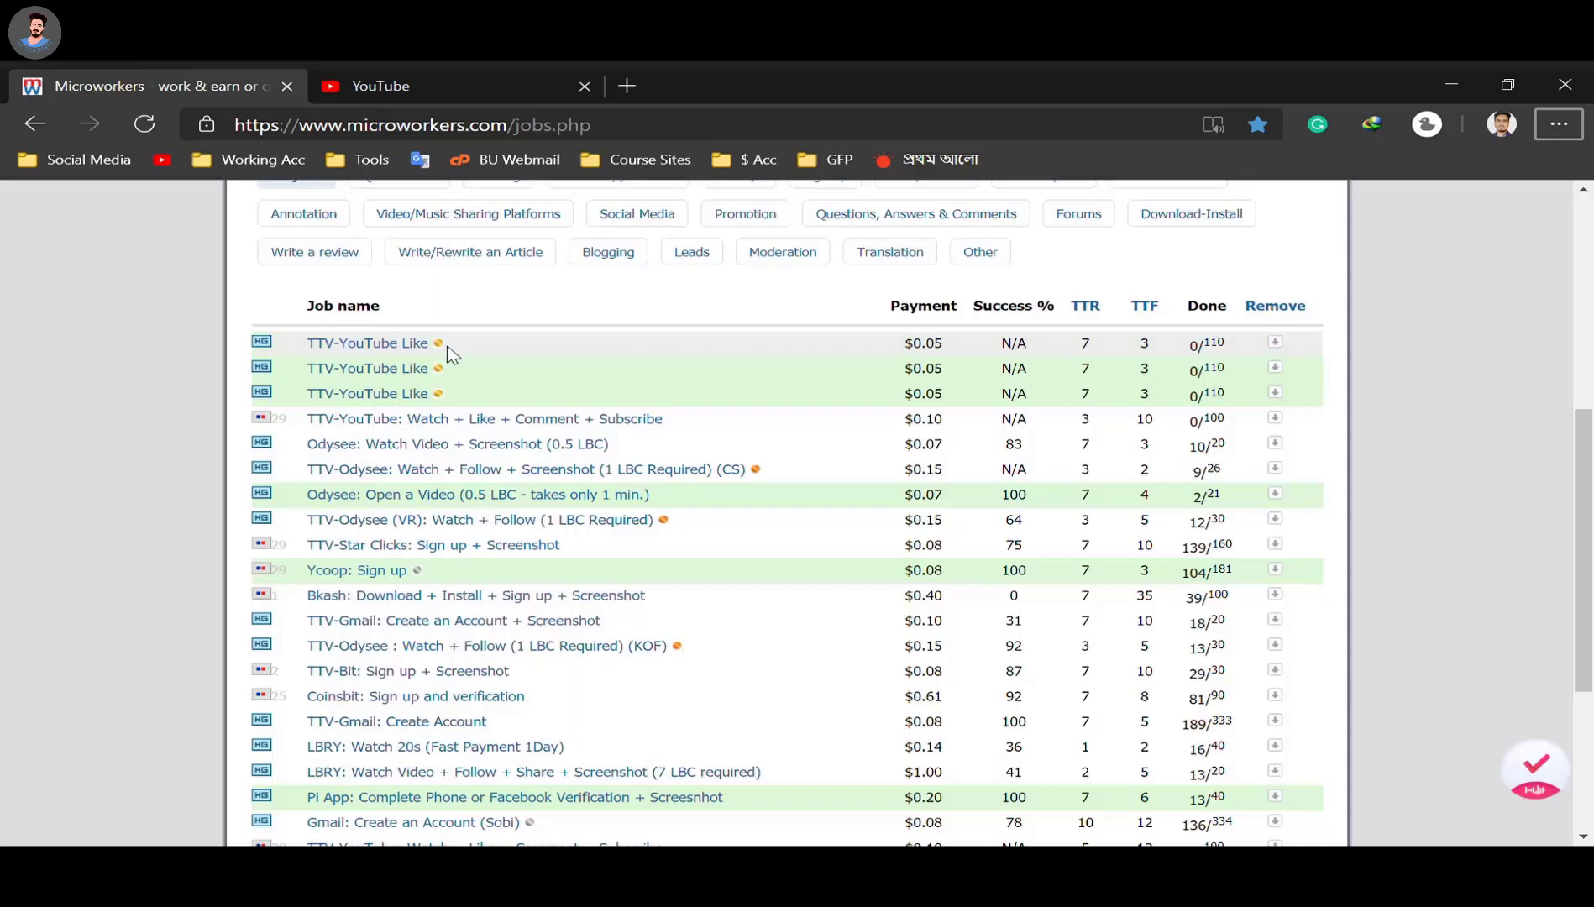
{"action": "left_click", "coordinate": [380, 344]}
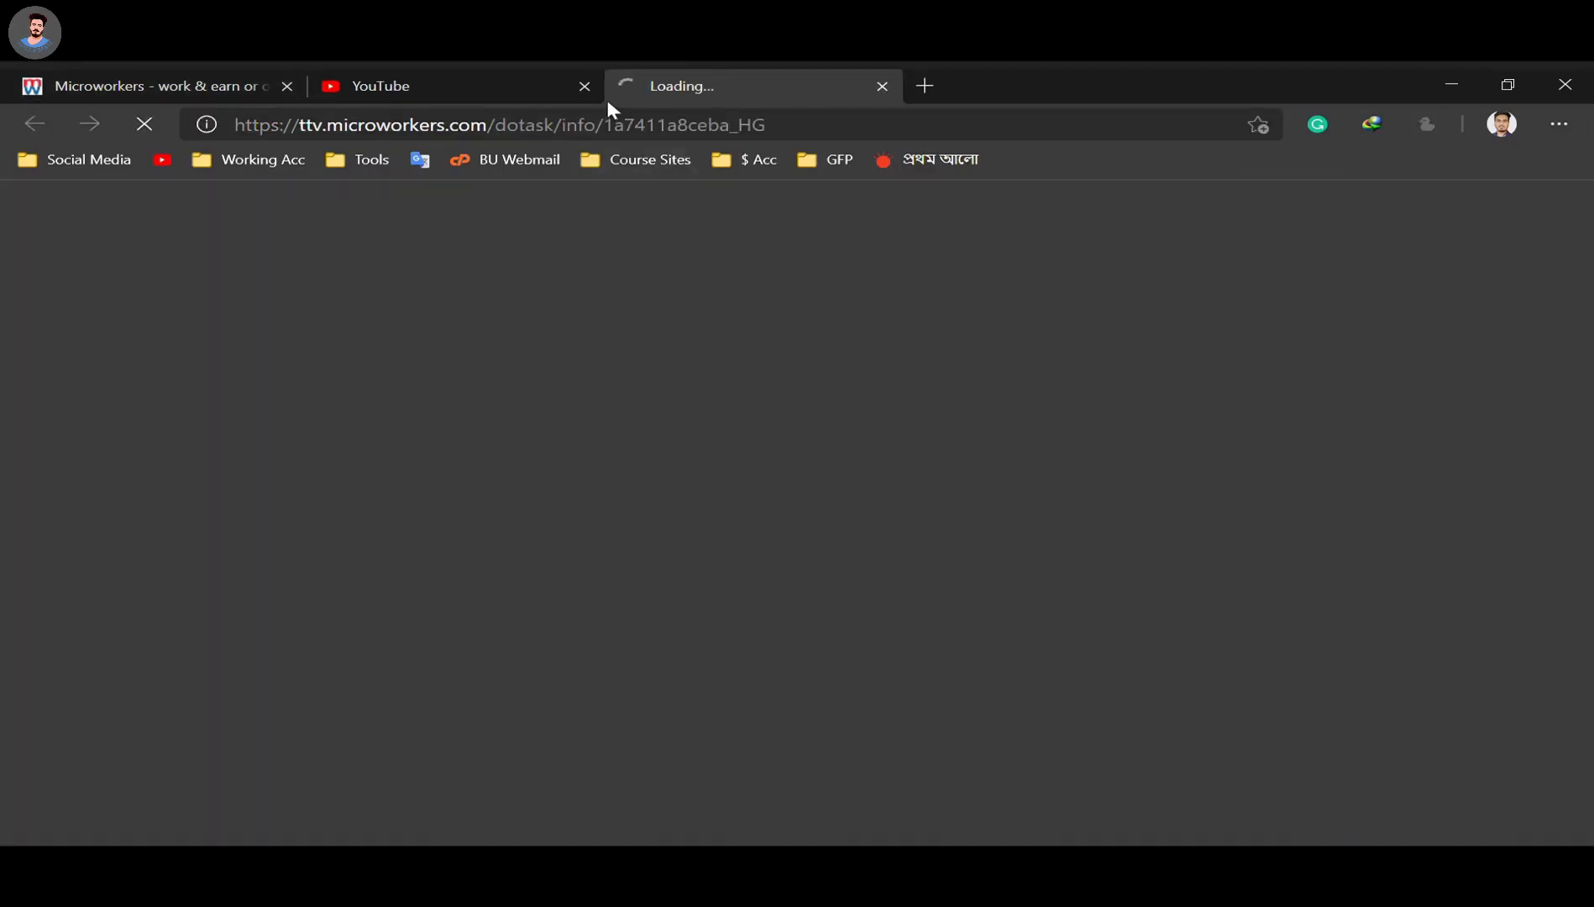
{"action": "scroll", "coordinate": [708, 514], "scroll_direction": "down", "scroll_amount": 9}
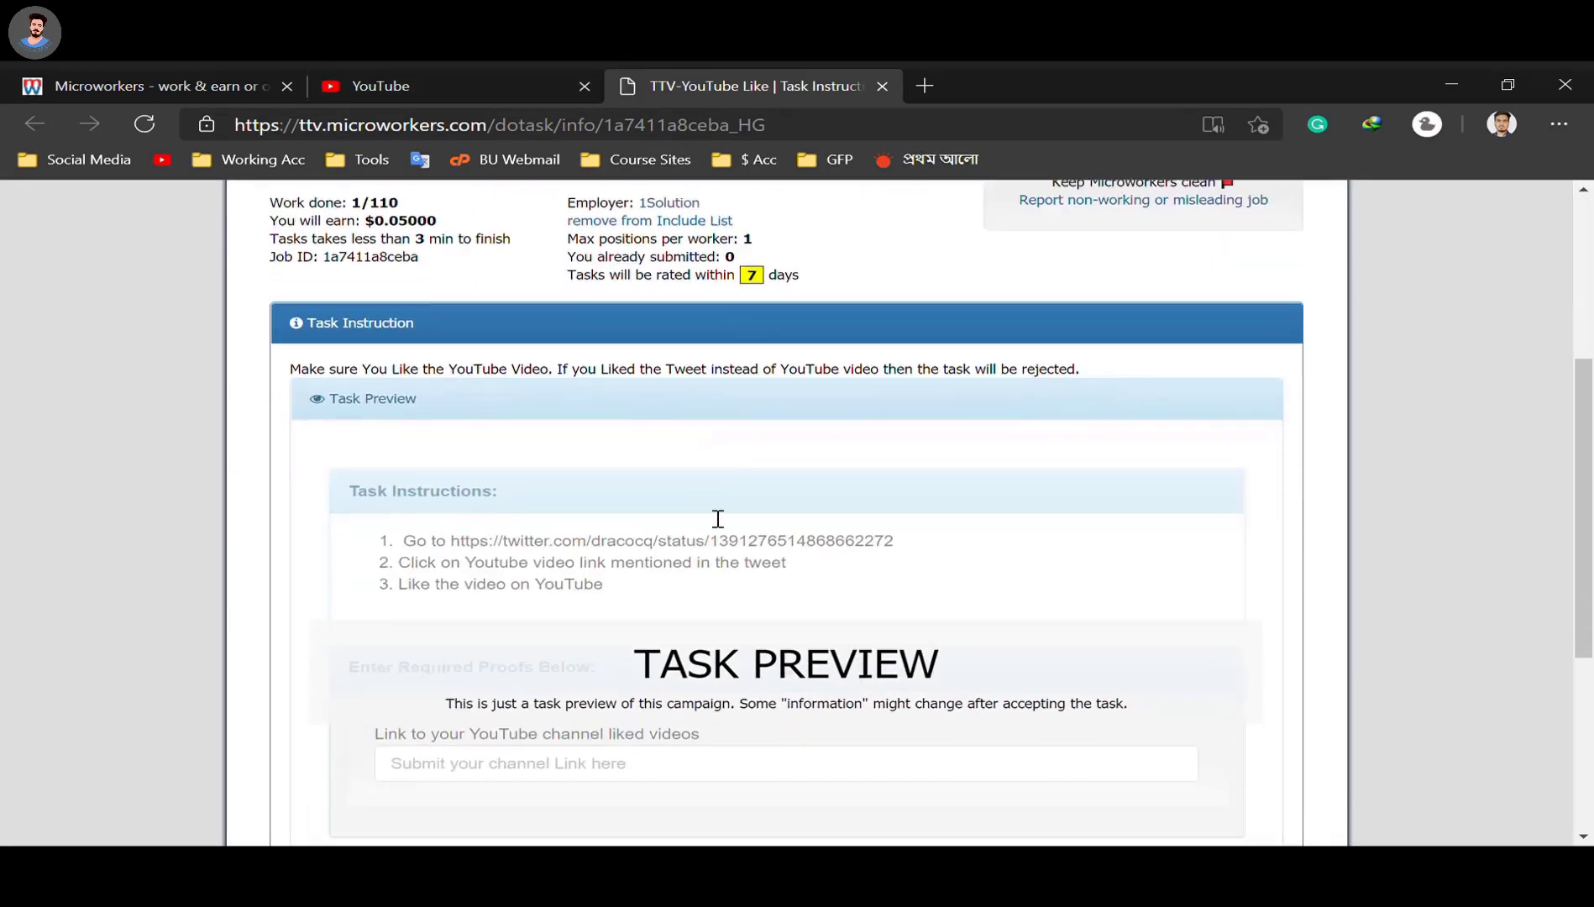
{"action": "left_click", "coordinate": [1217, 603]}
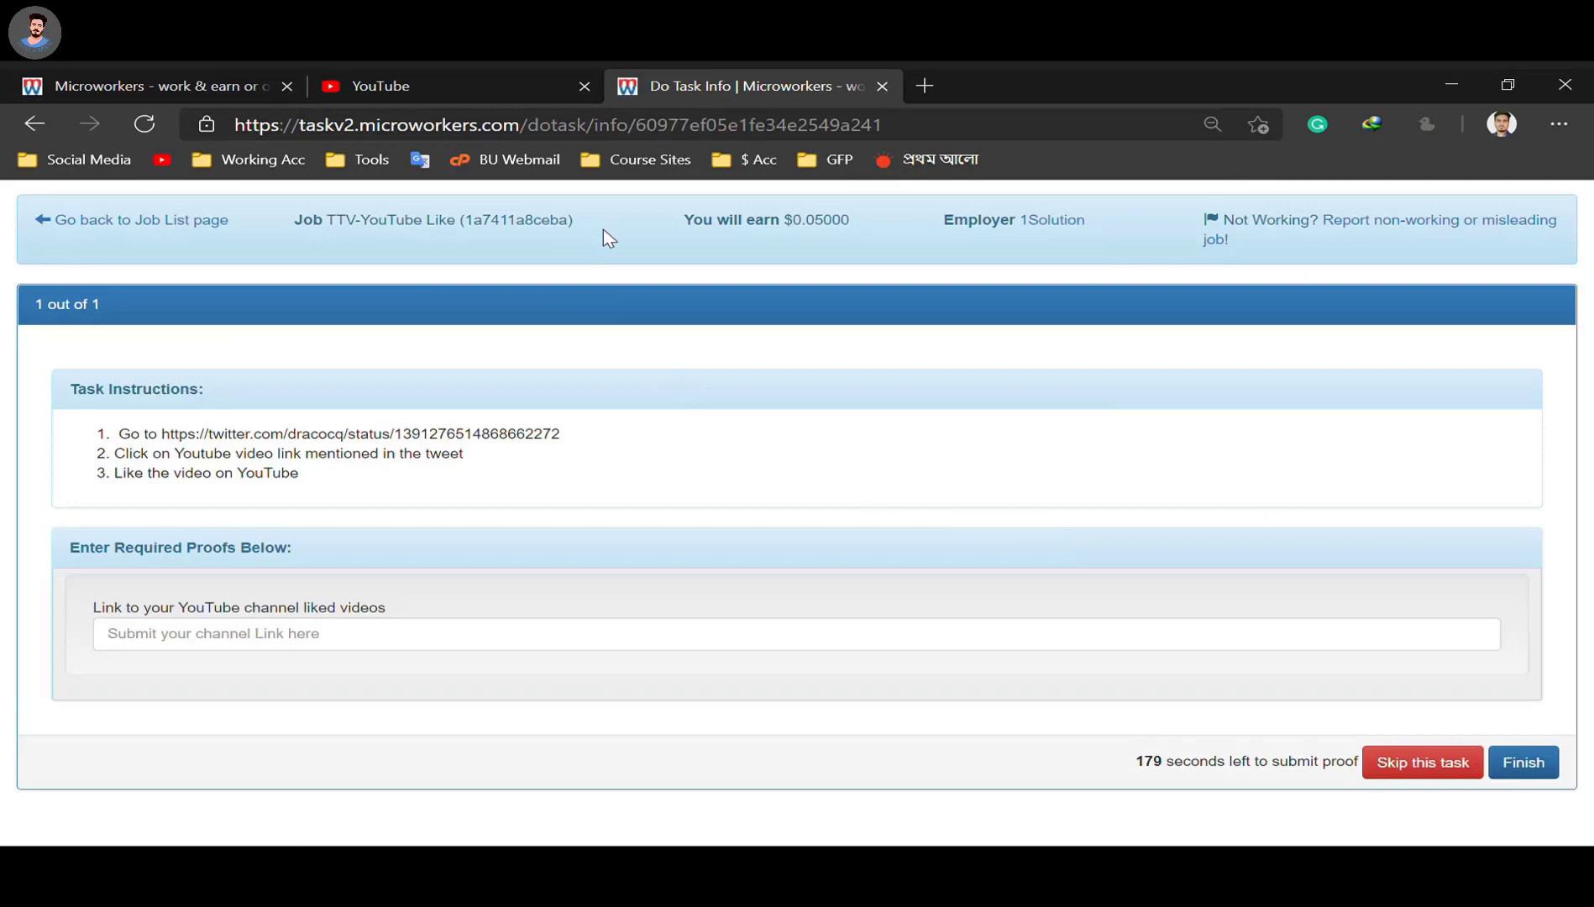
Switch to YouTube, open the account's Liked videos playlist and copy its link.
{"action": "left_click", "coordinate": [498, 91]}
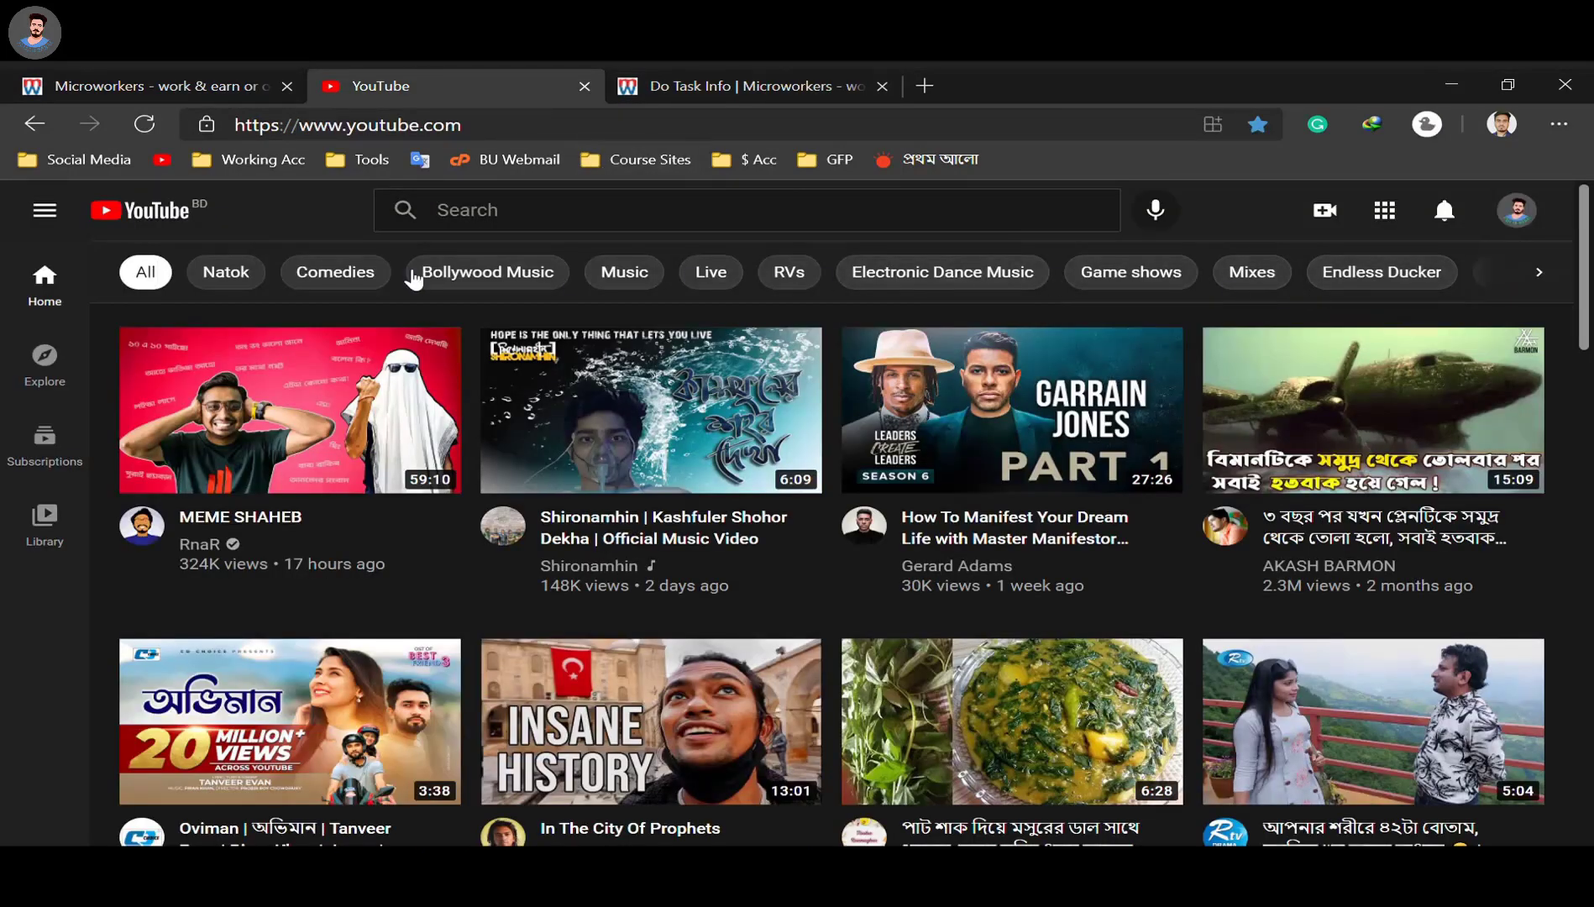
{"action": "left_click", "coordinate": [45, 210]}
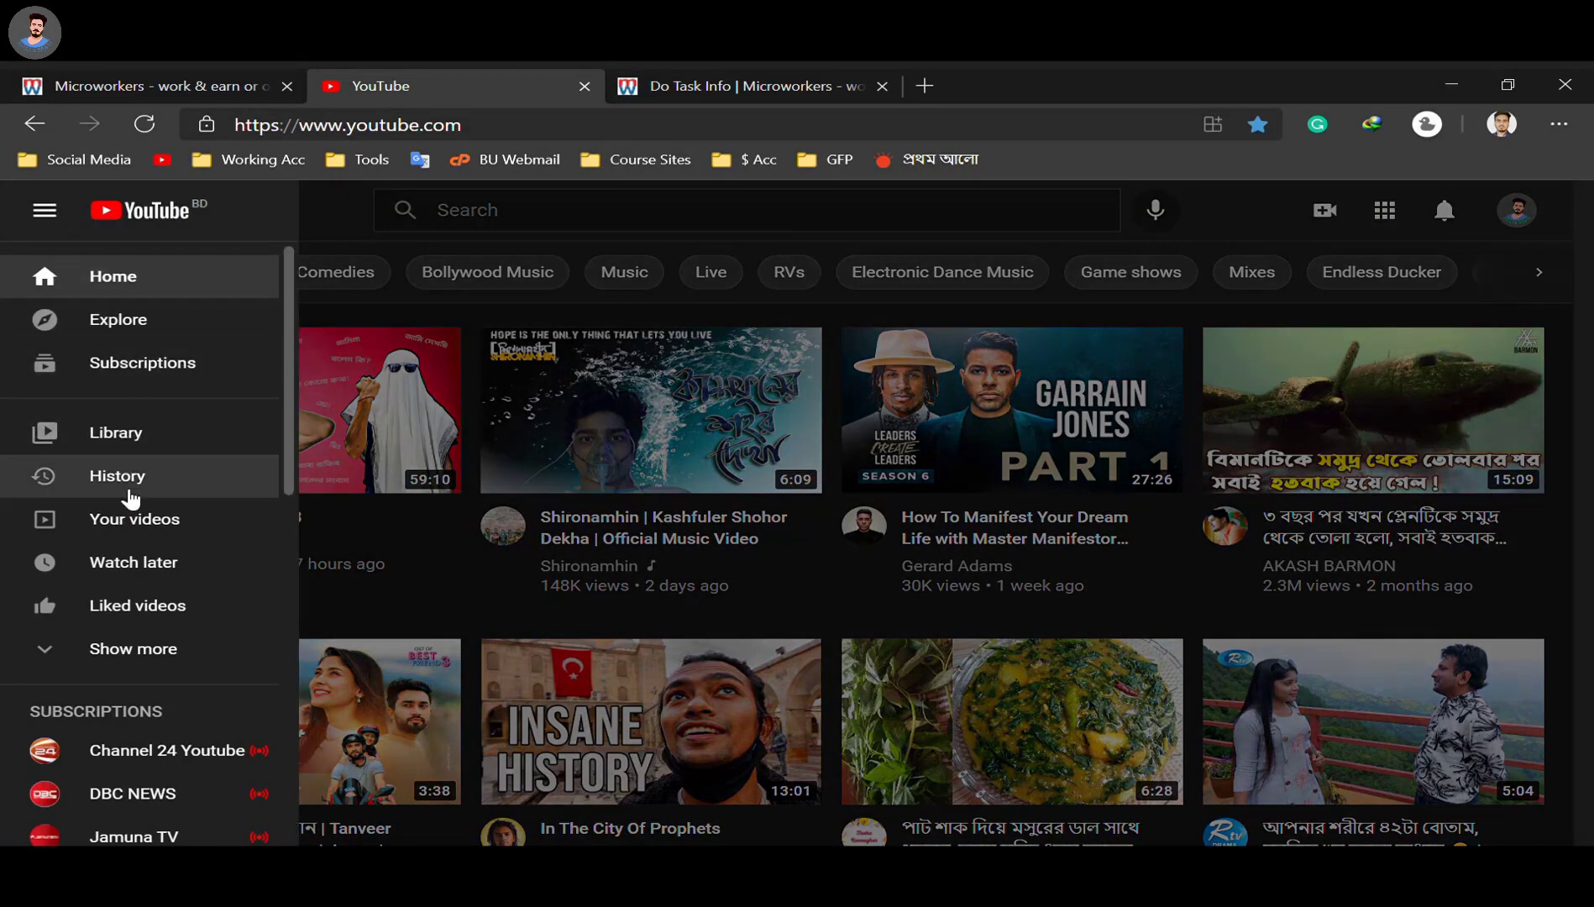
{"action": "left_click", "coordinate": [164, 608]}
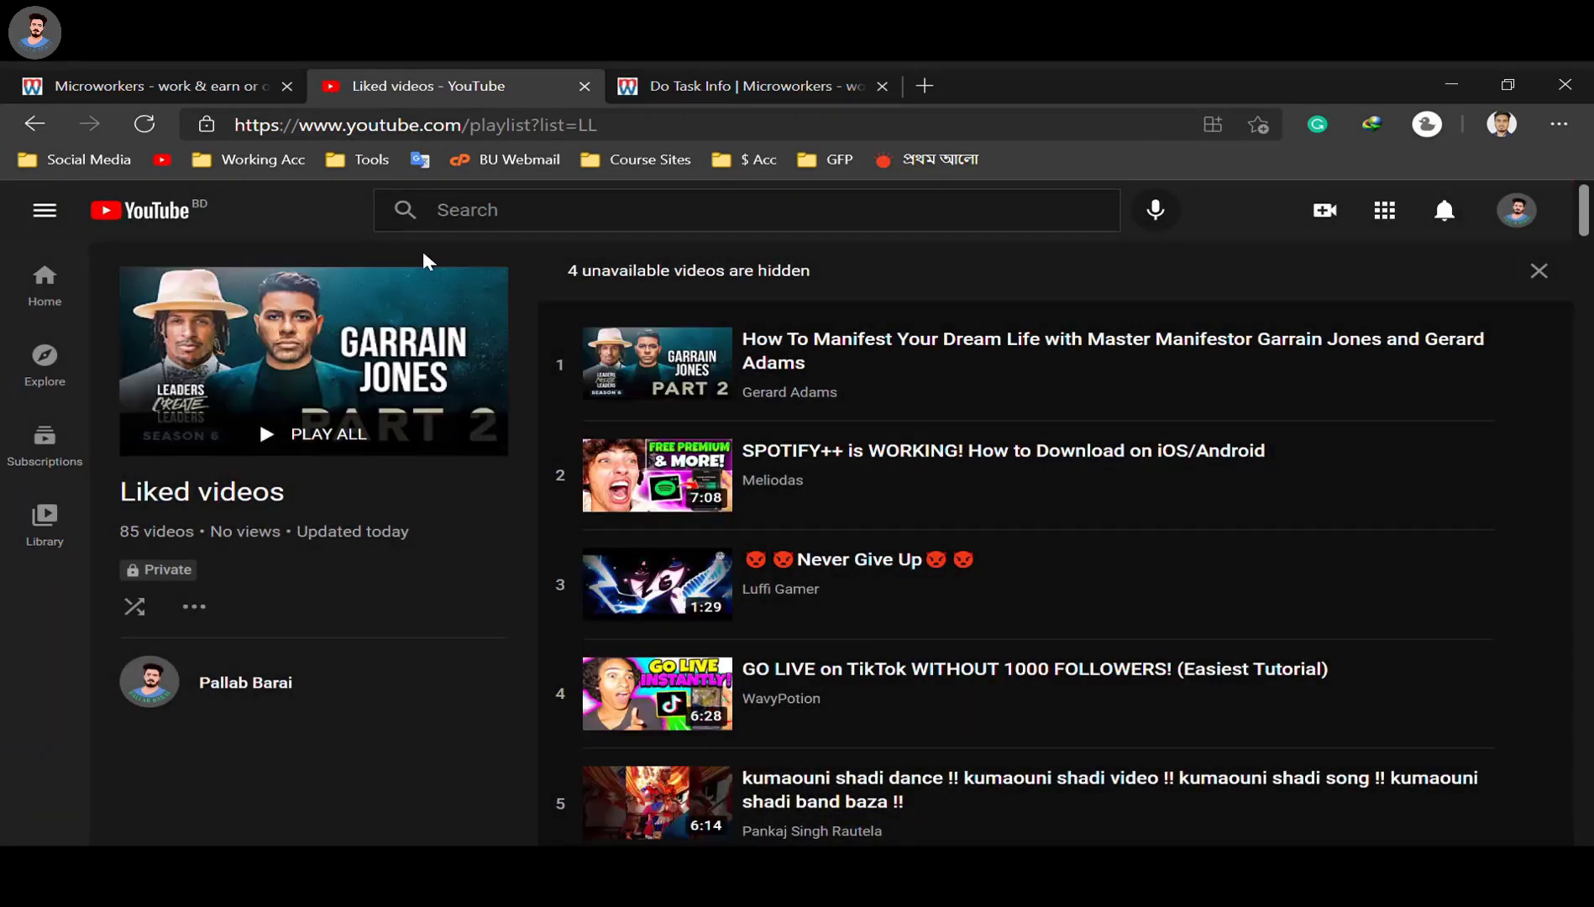
{"action": "left_click", "coordinate": [413, 126]}
{"action": "key", "text": "ctrl+c"}
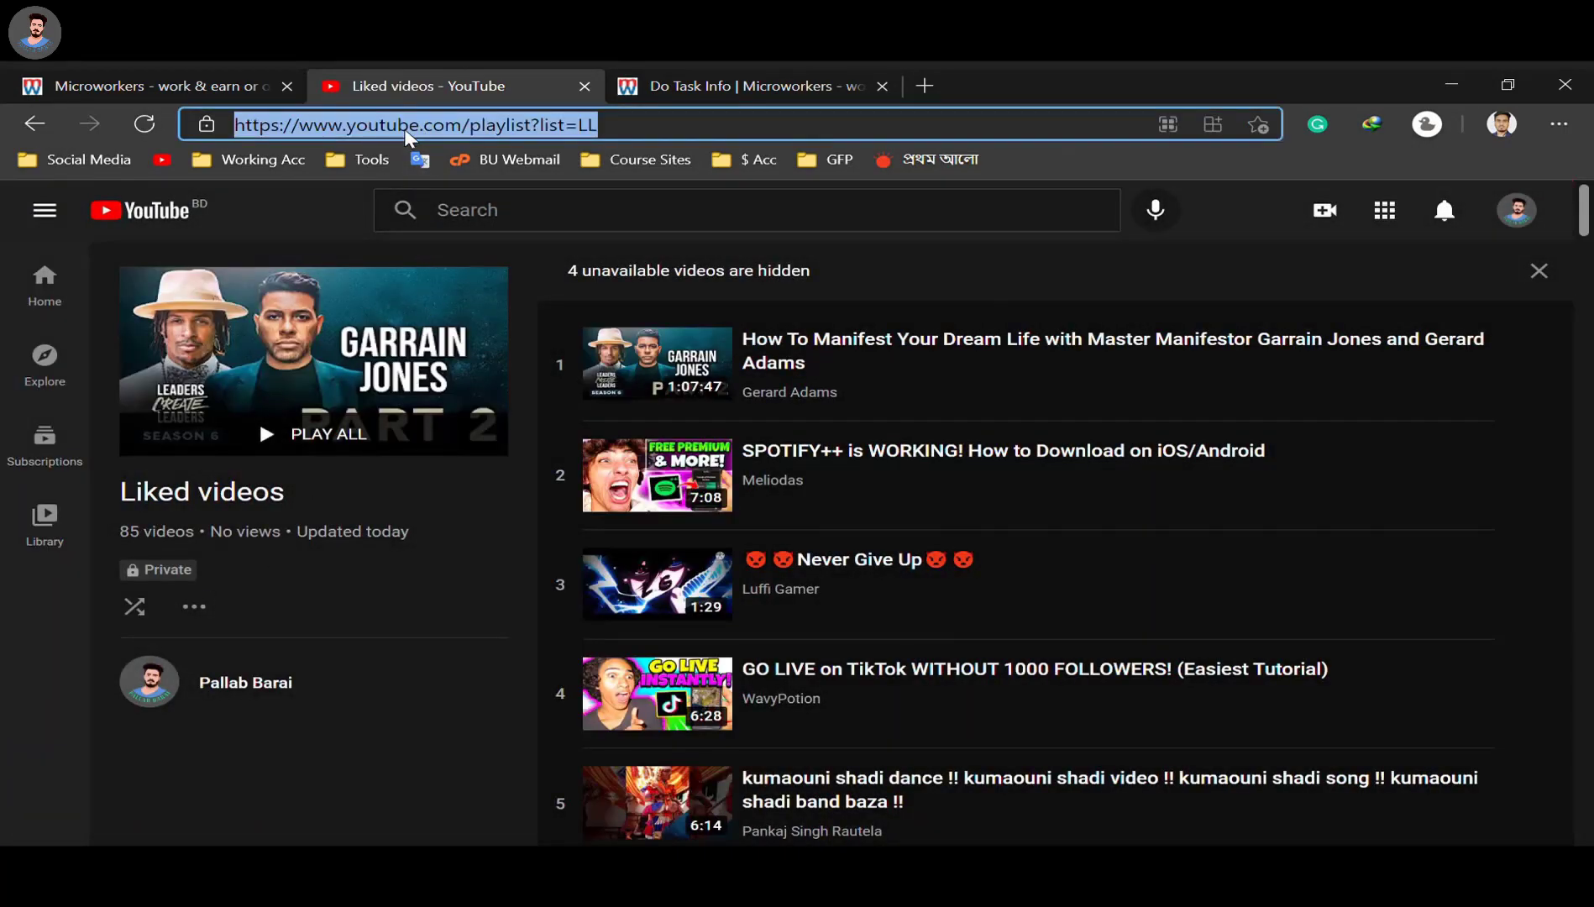
Return to the started "TTV-YouTube Like" task and paste the Liked videos link into its proof field.
{"action": "left_click", "coordinate": [143, 80]}
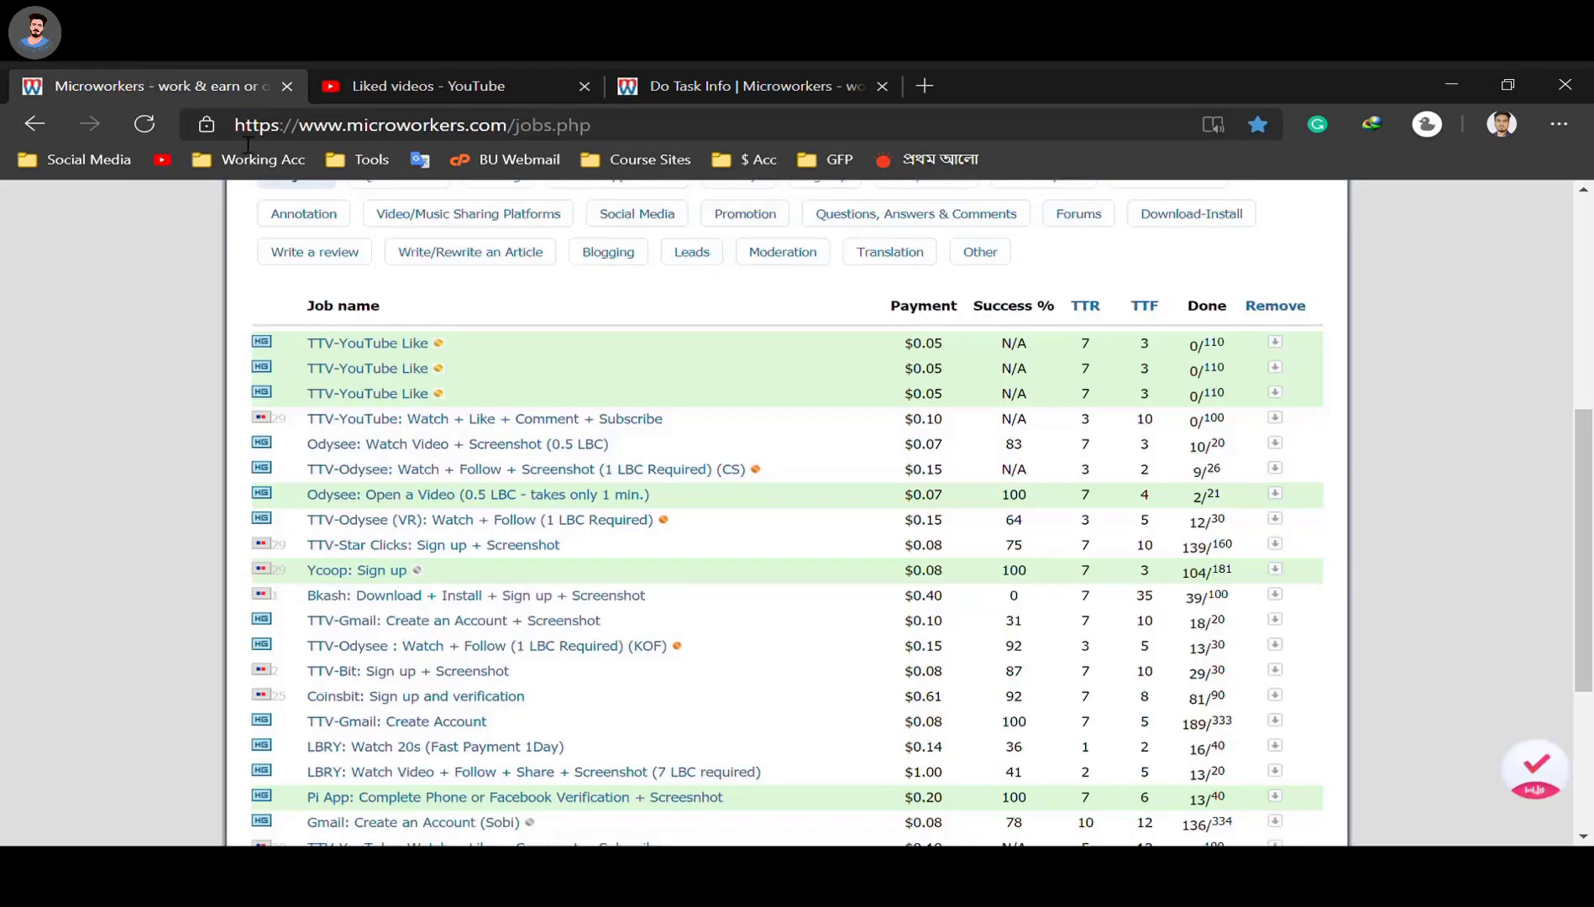
{"action": "left_click", "coordinate": [698, 74]}
{"action": "left_click", "coordinate": [331, 652]}
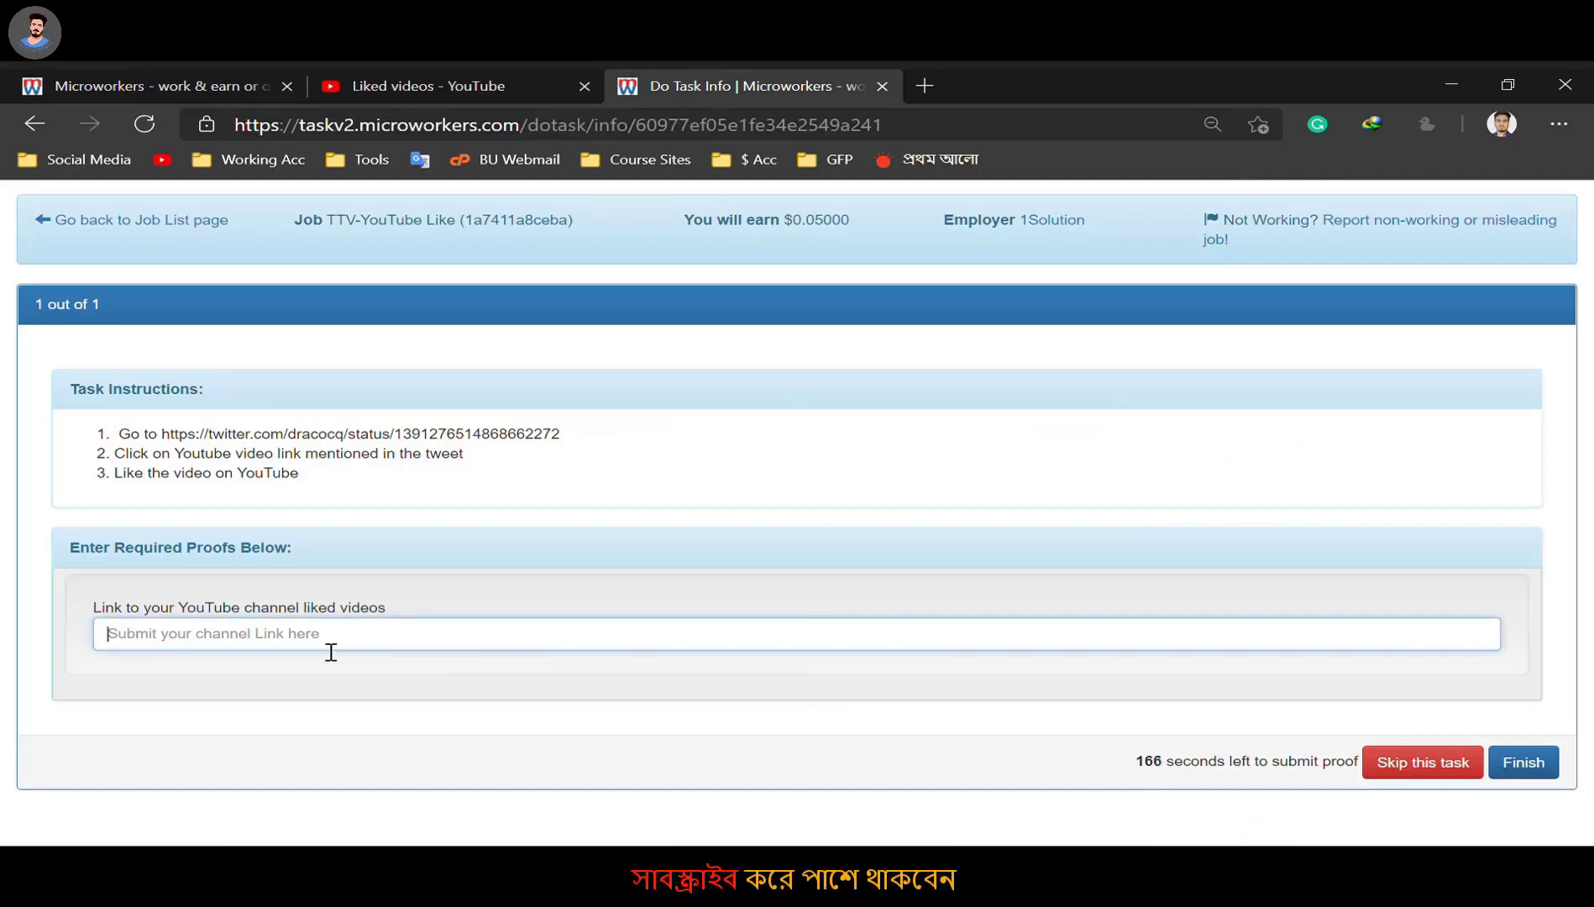
{"action": "key", "text": "ctrl+v"}
Open the tweet link from the Like task's instructions in a new tab and submit the task's proof.
{"action": "left_click_drag", "start_coordinate": [560, 435], "coordinate": [177, 442]}
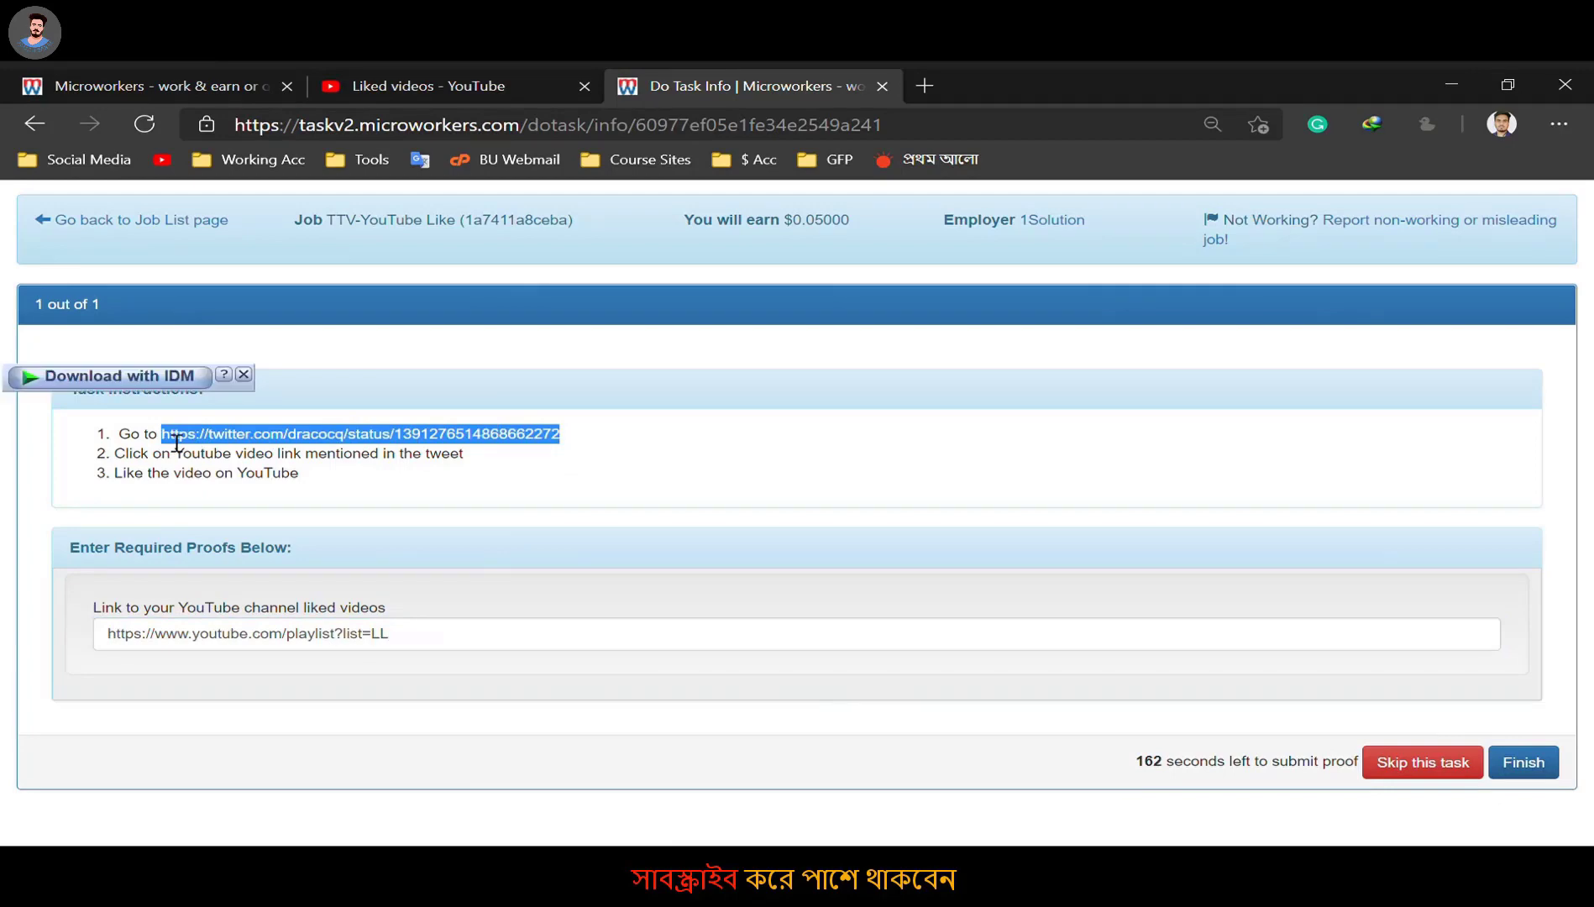
{"action": "left_click_drag", "start_coordinate": [434, 444], "coordinate": [607, 327]}
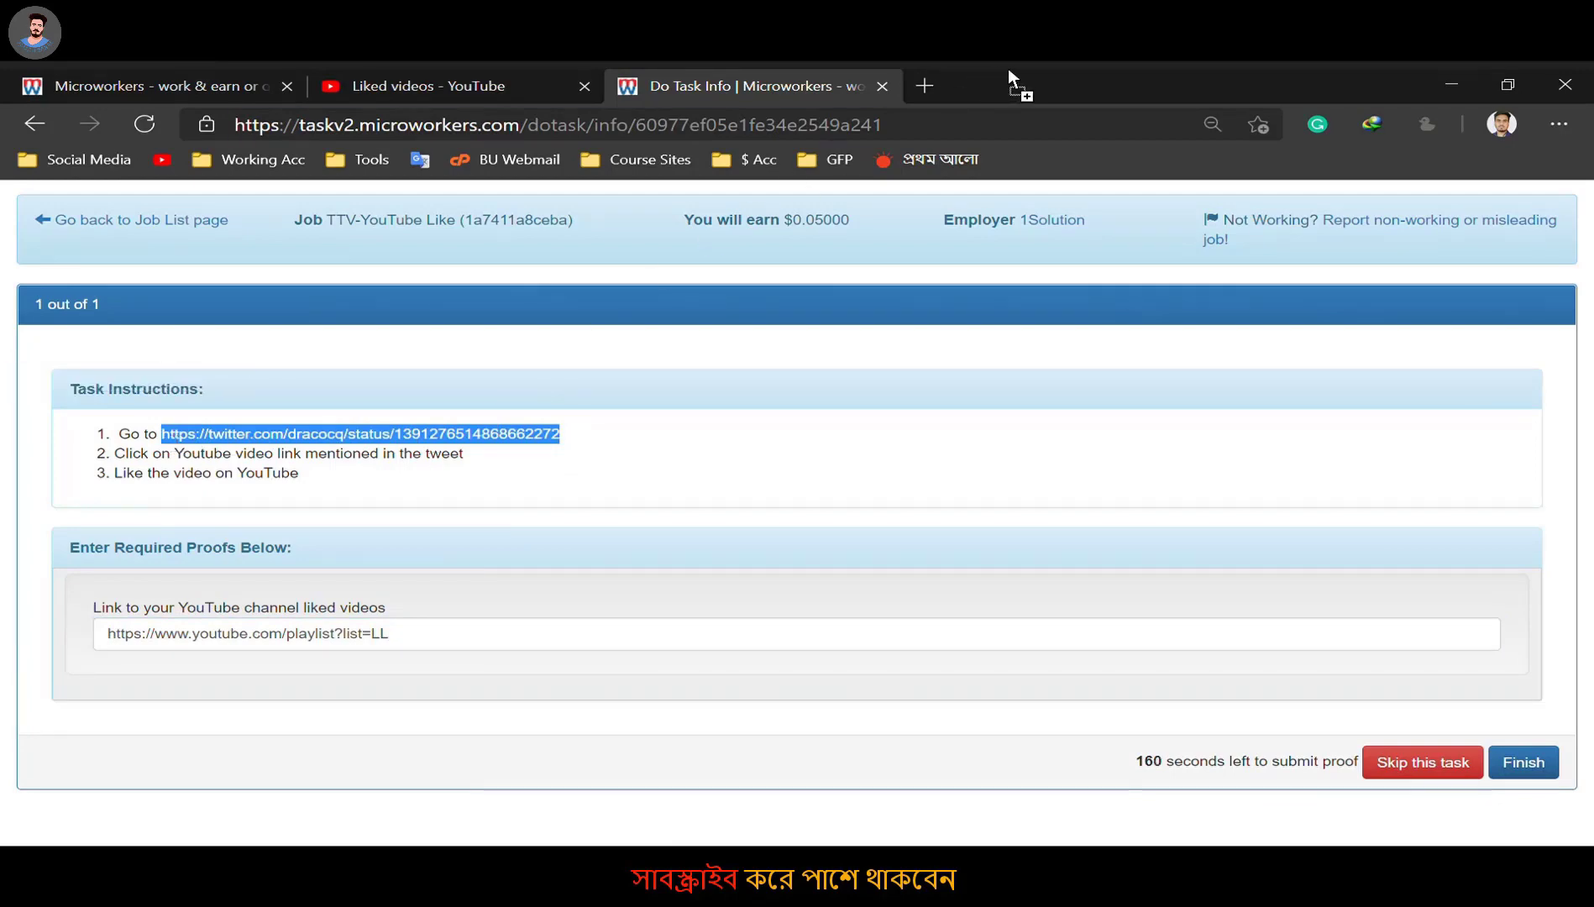
{"action": "left_click_drag", "start_coordinate": [1008, 69], "coordinate": [1007, 76]}
{"action": "left_click", "coordinate": [751, 84]}
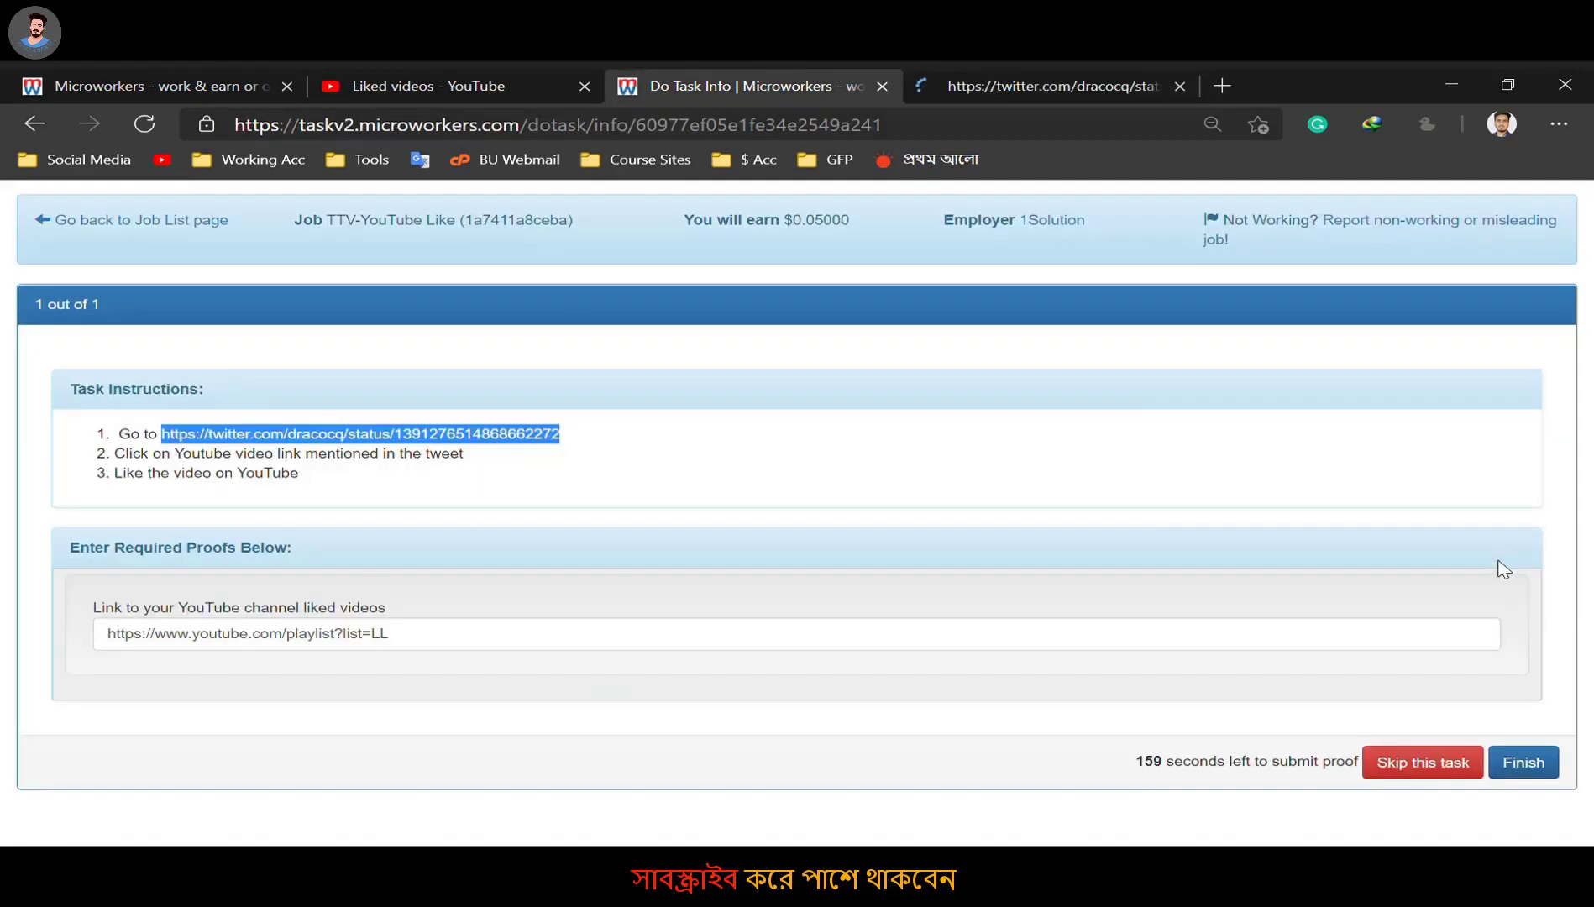
{"action": "left_click", "coordinate": [1532, 771]}
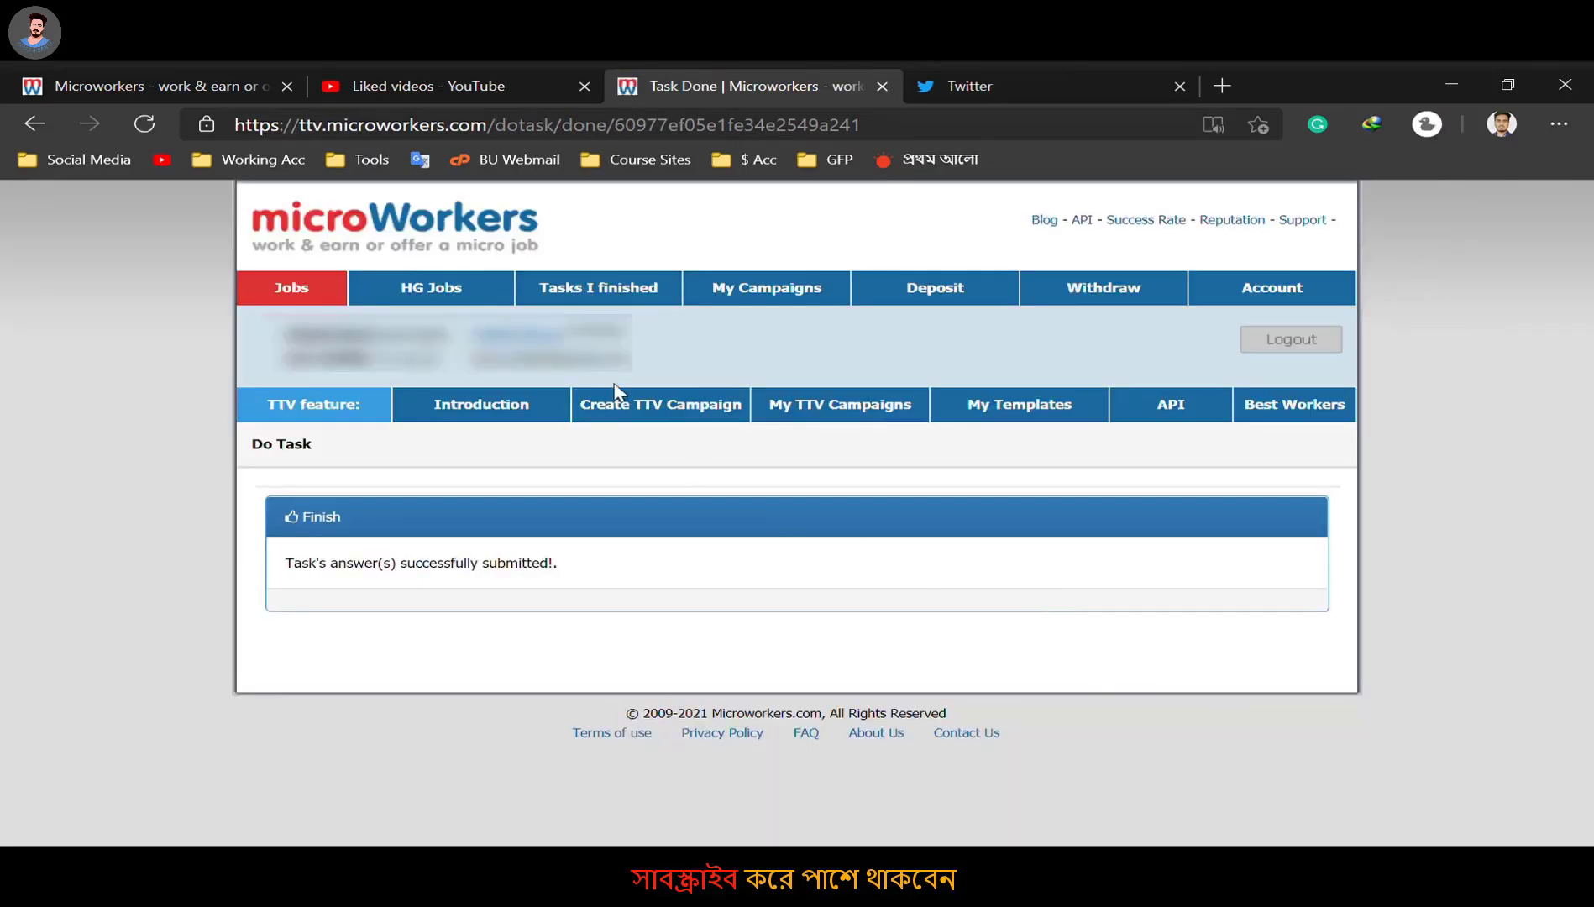
Go back to the job list and open another "TTV-YouTube Like" job, then accept and start it.
{"action": "left_click", "coordinate": [176, 73]}
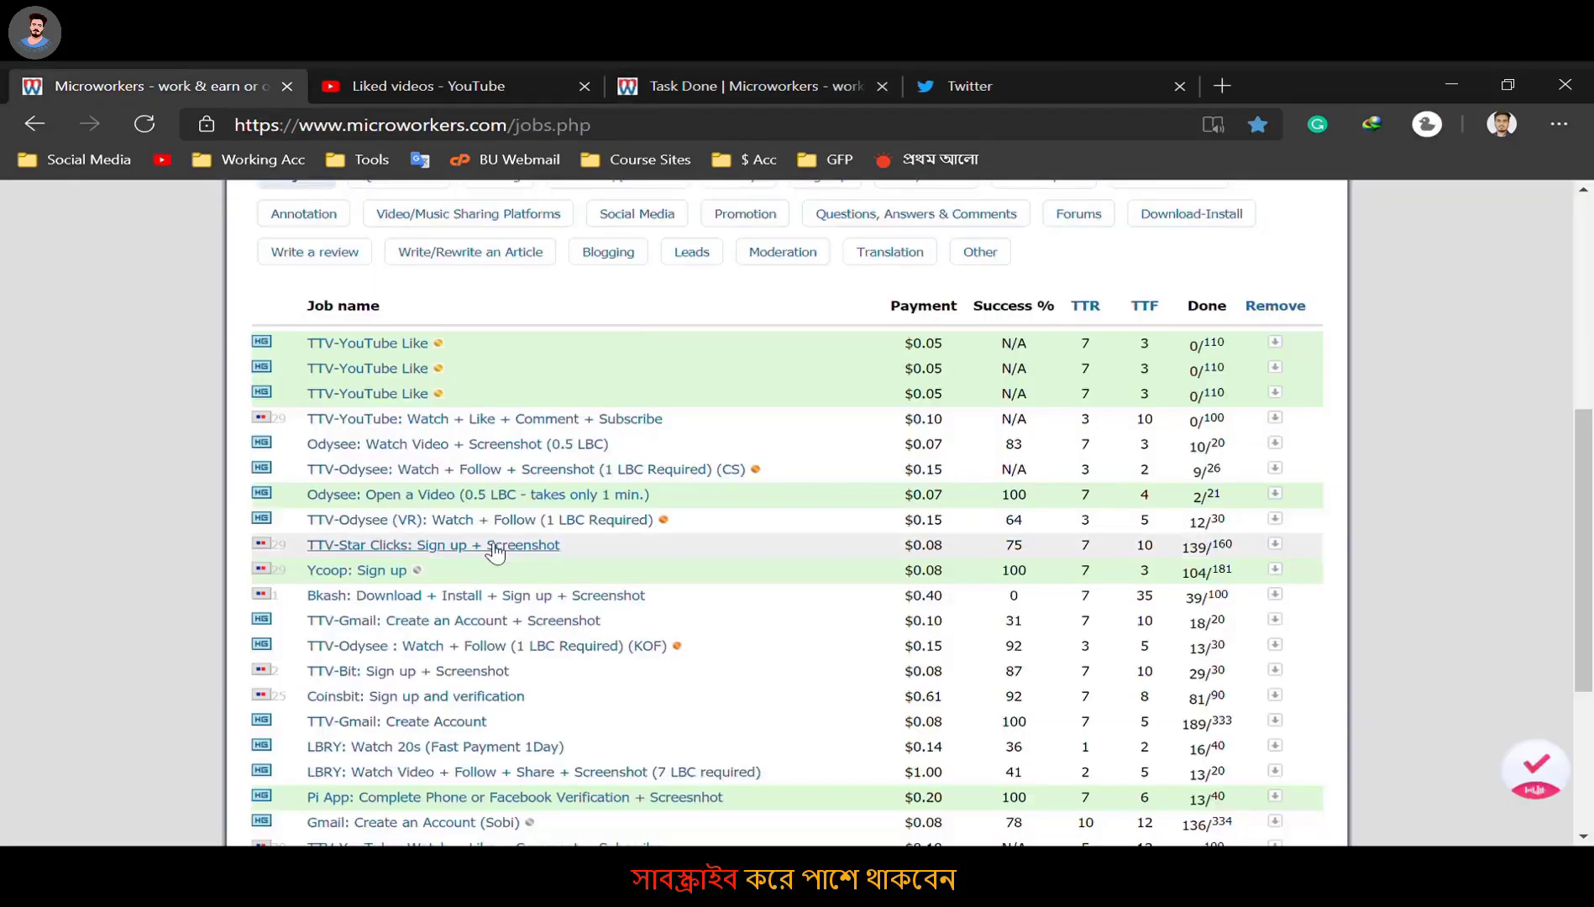
{"action": "left_click", "coordinate": [704, 73]}
{"action": "scroll", "coordinate": [953, 541], "scroll_direction": "down", "scroll_amount": 10}
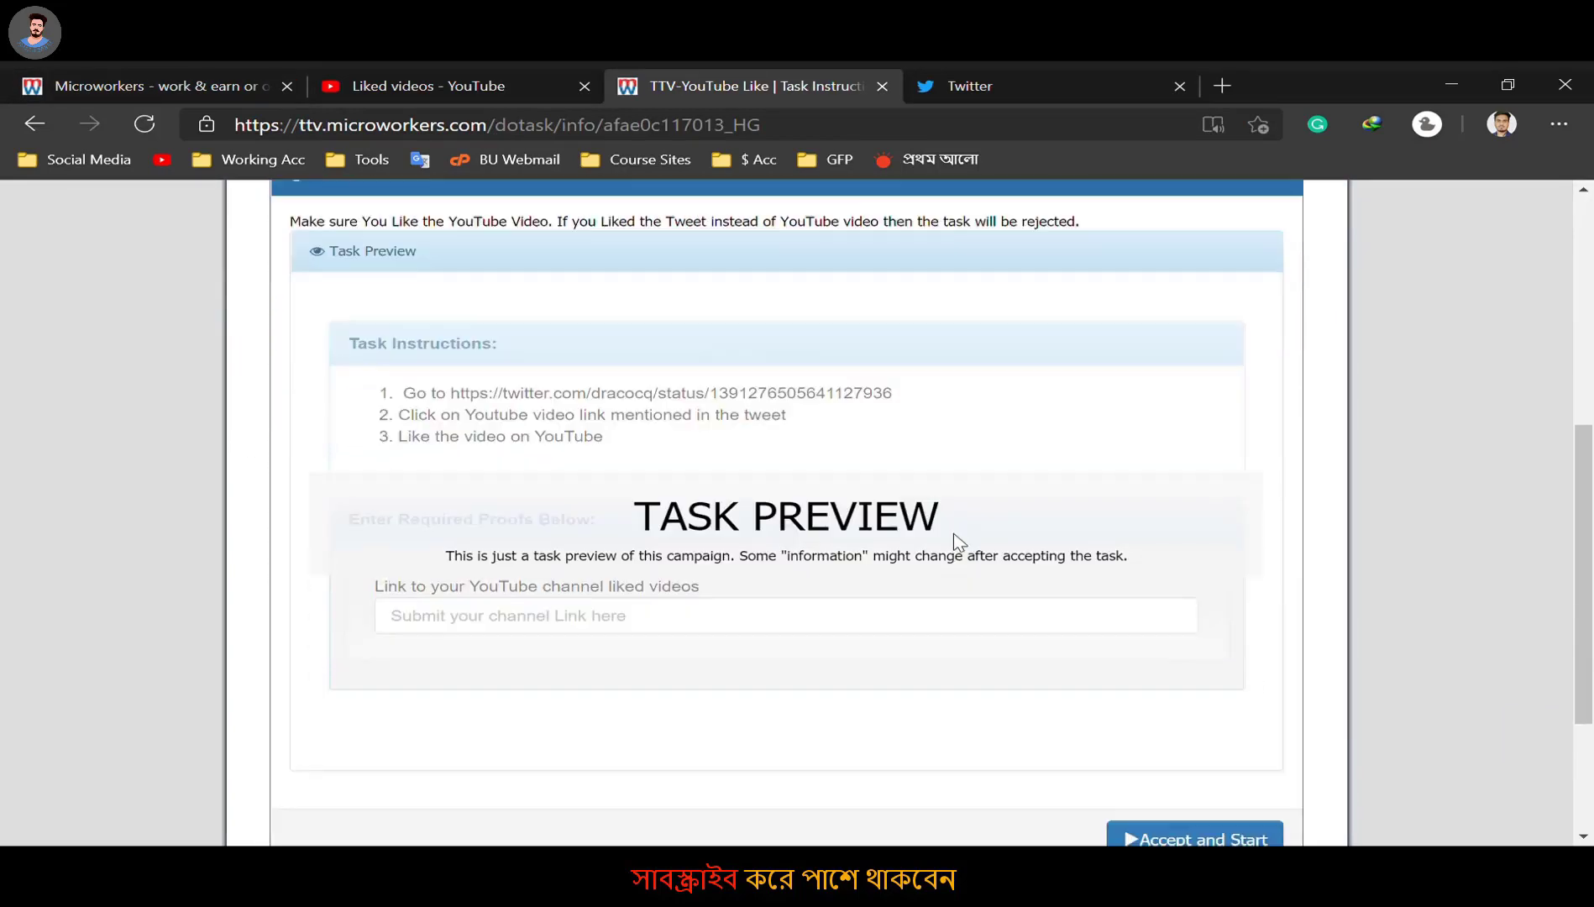
{"action": "left_click", "coordinate": [1221, 613]}
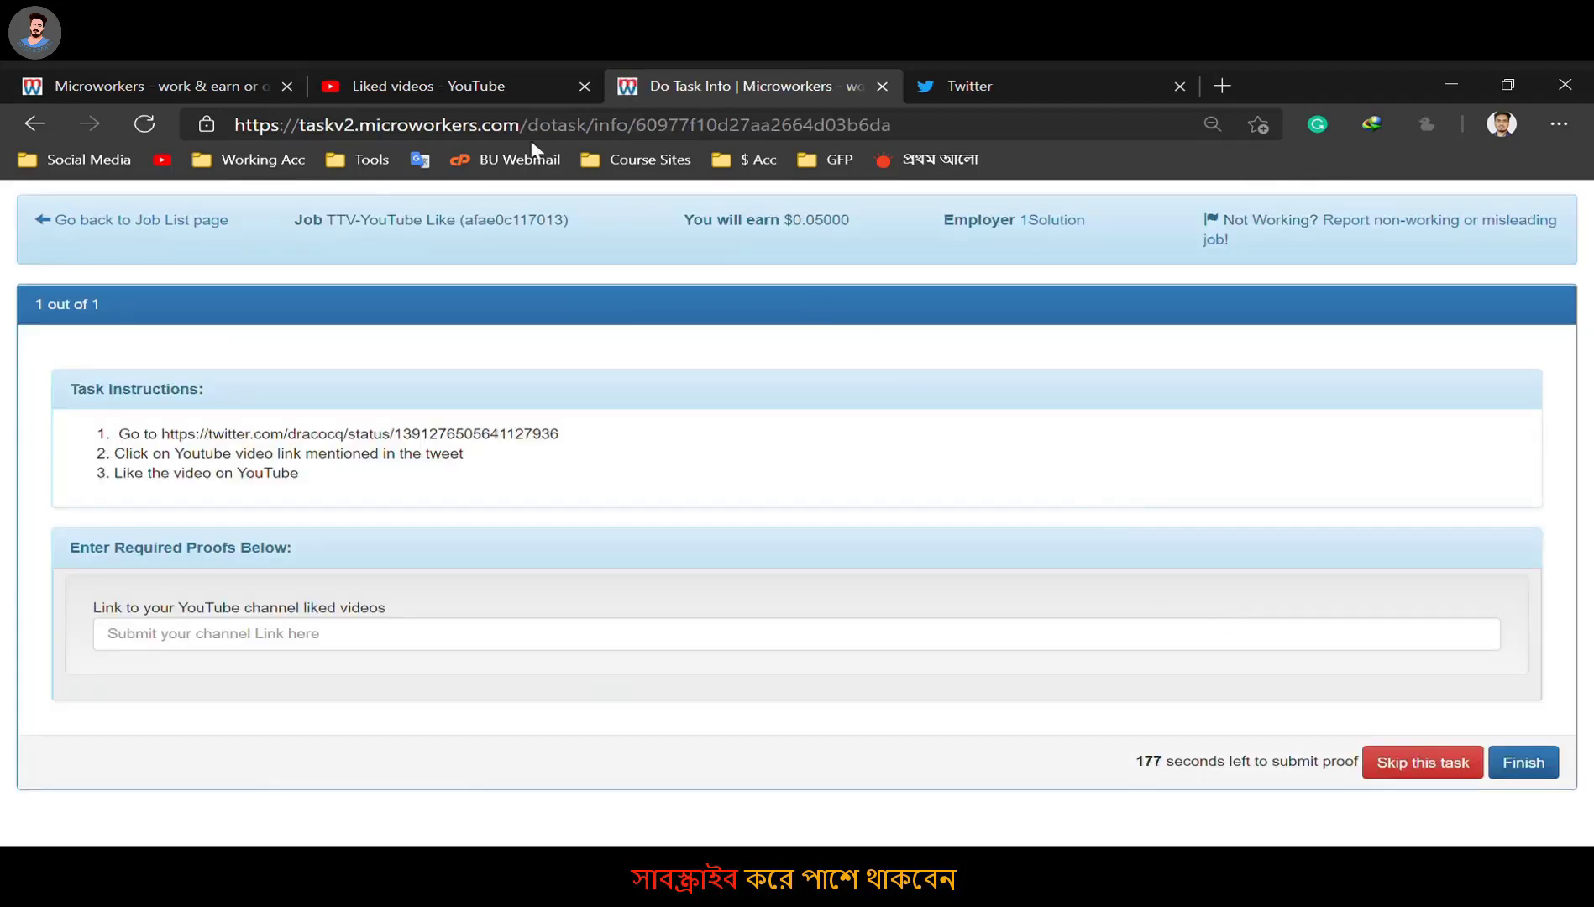
{"action": "left_click", "coordinate": [463, 86]}
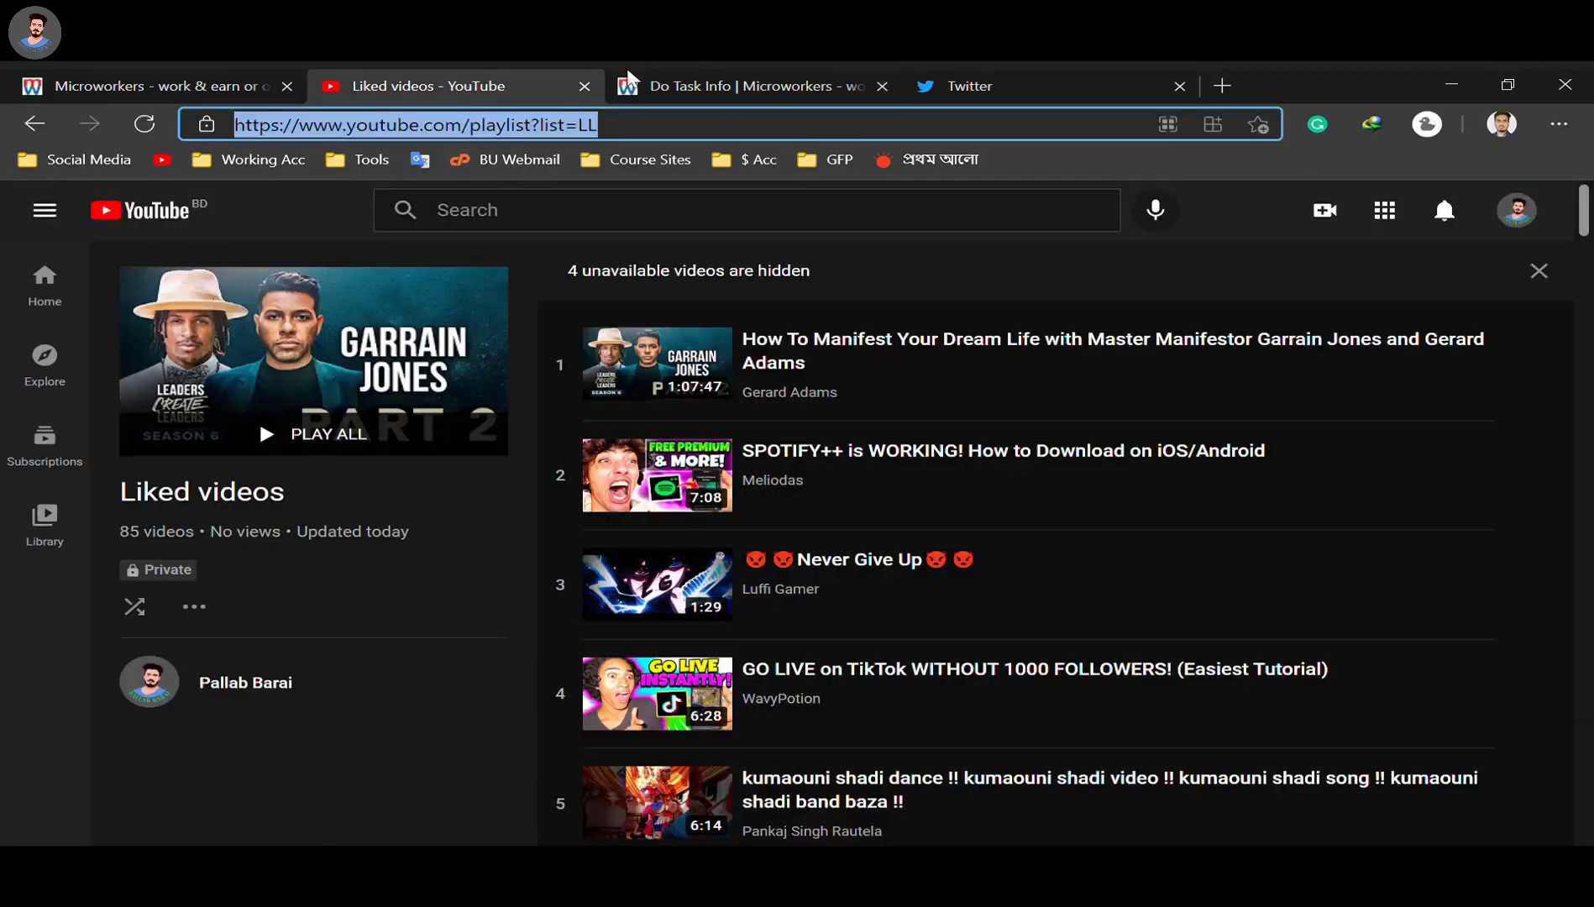
{"action": "left_click", "coordinate": [630, 84]}
{"action": "left_click", "coordinate": [392, 640]}
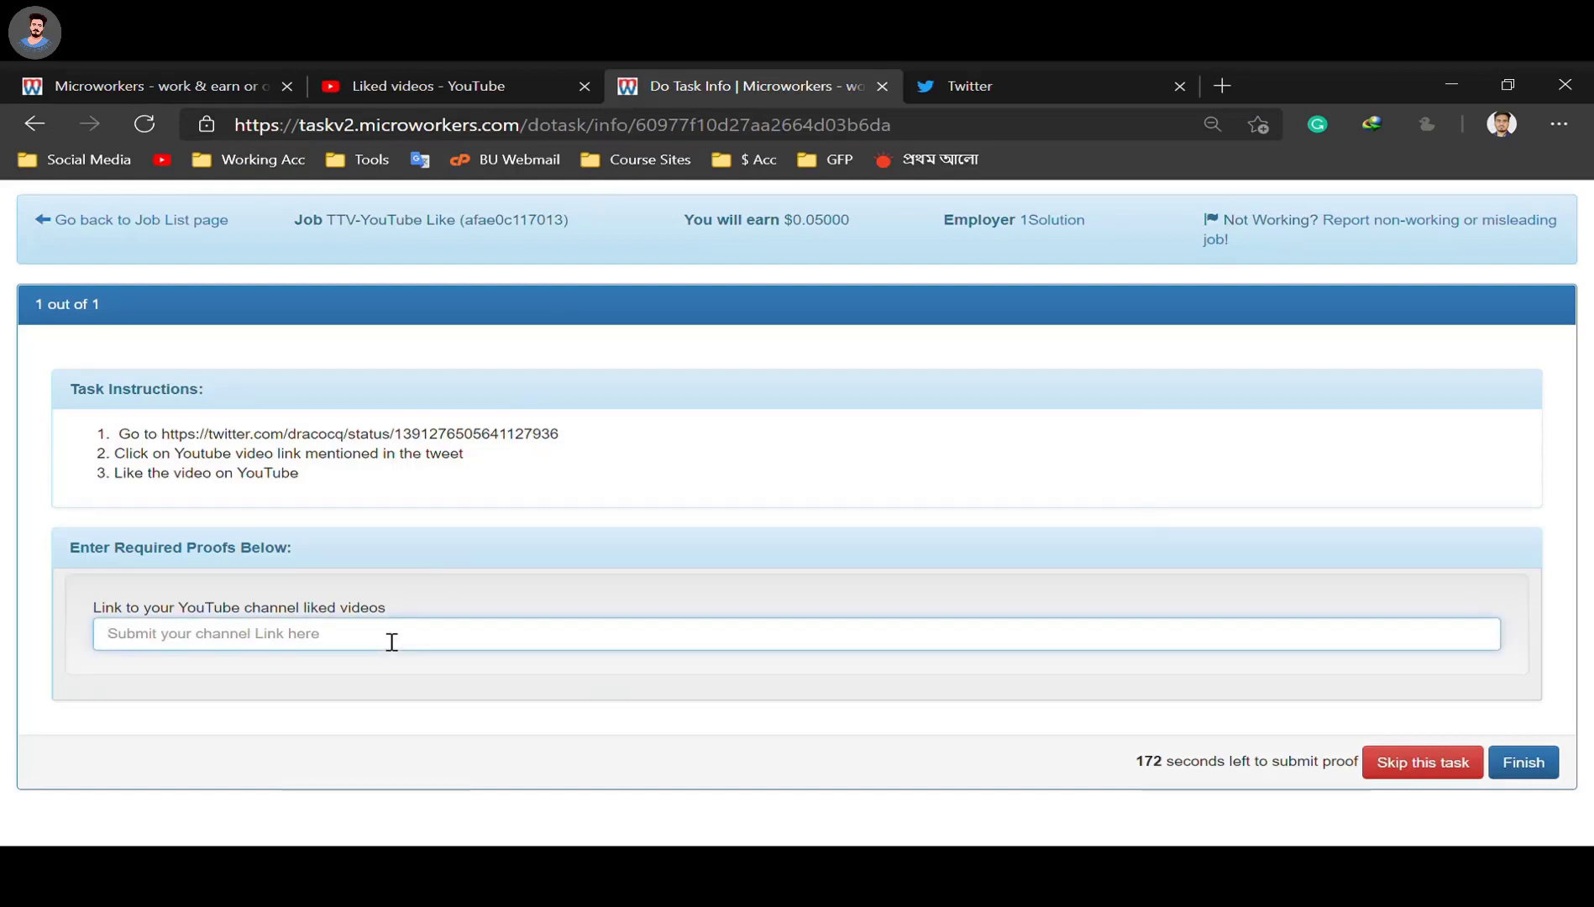
{"action": "key", "text": "ctrl+v"}
Open the tweet link from the task instructions in a new tab, then return to the task and submit its proof.
{"action": "left_click_drag", "start_coordinate": [571, 435], "coordinate": [965, 161]}
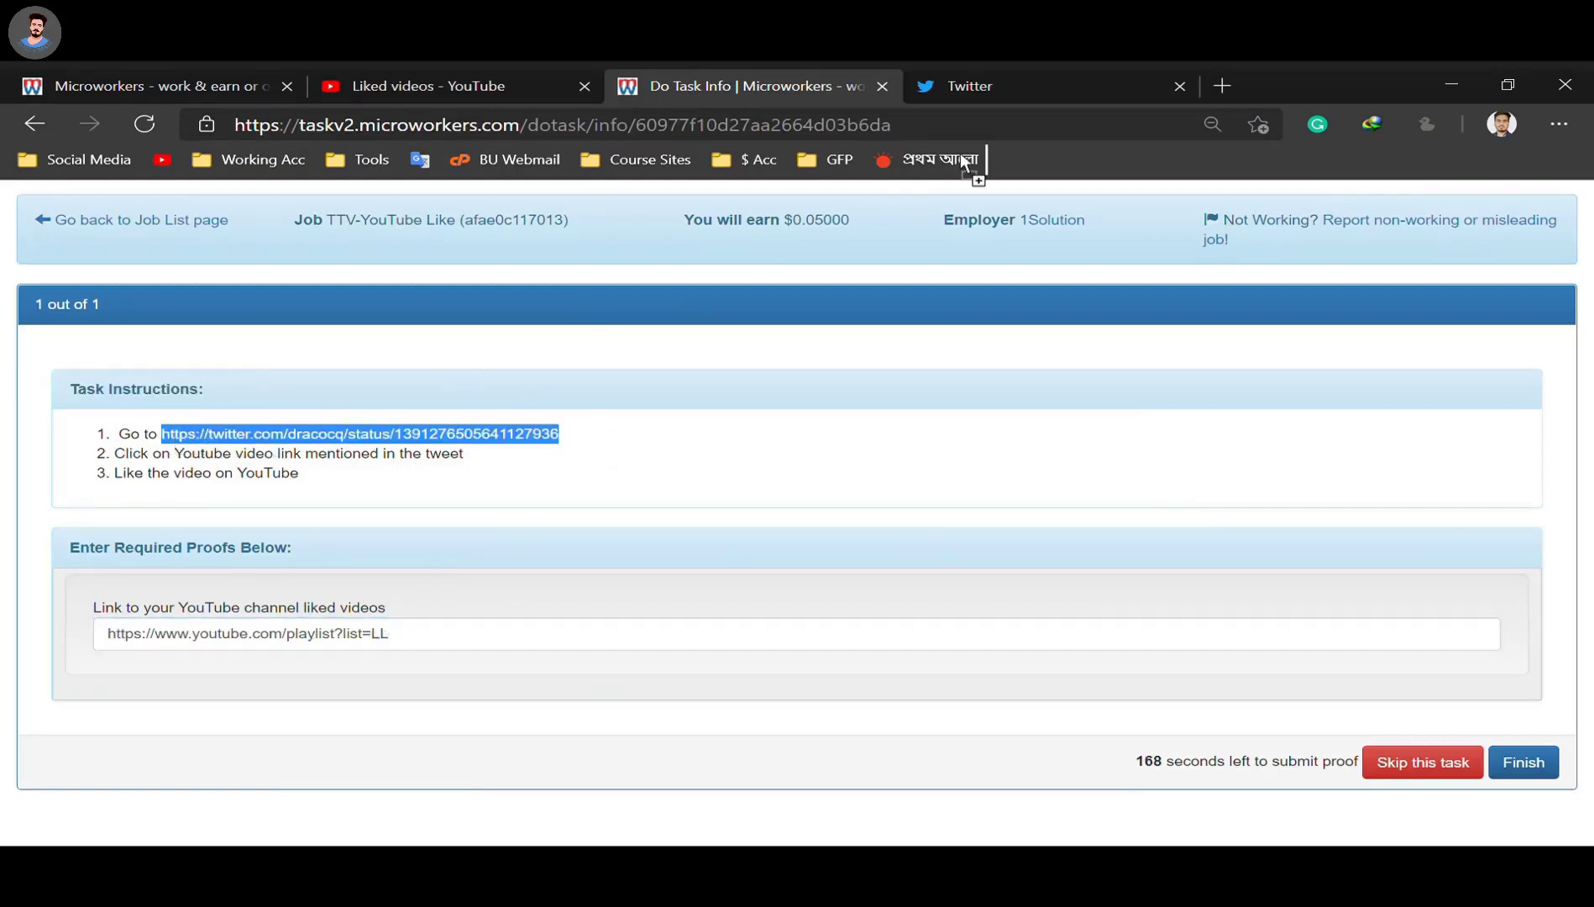
{"action": "left_click_drag", "start_coordinate": [1289, 78], "coordinate": [1285, 79]}
{"action": "left_click", "coordinate": [672, 86]}
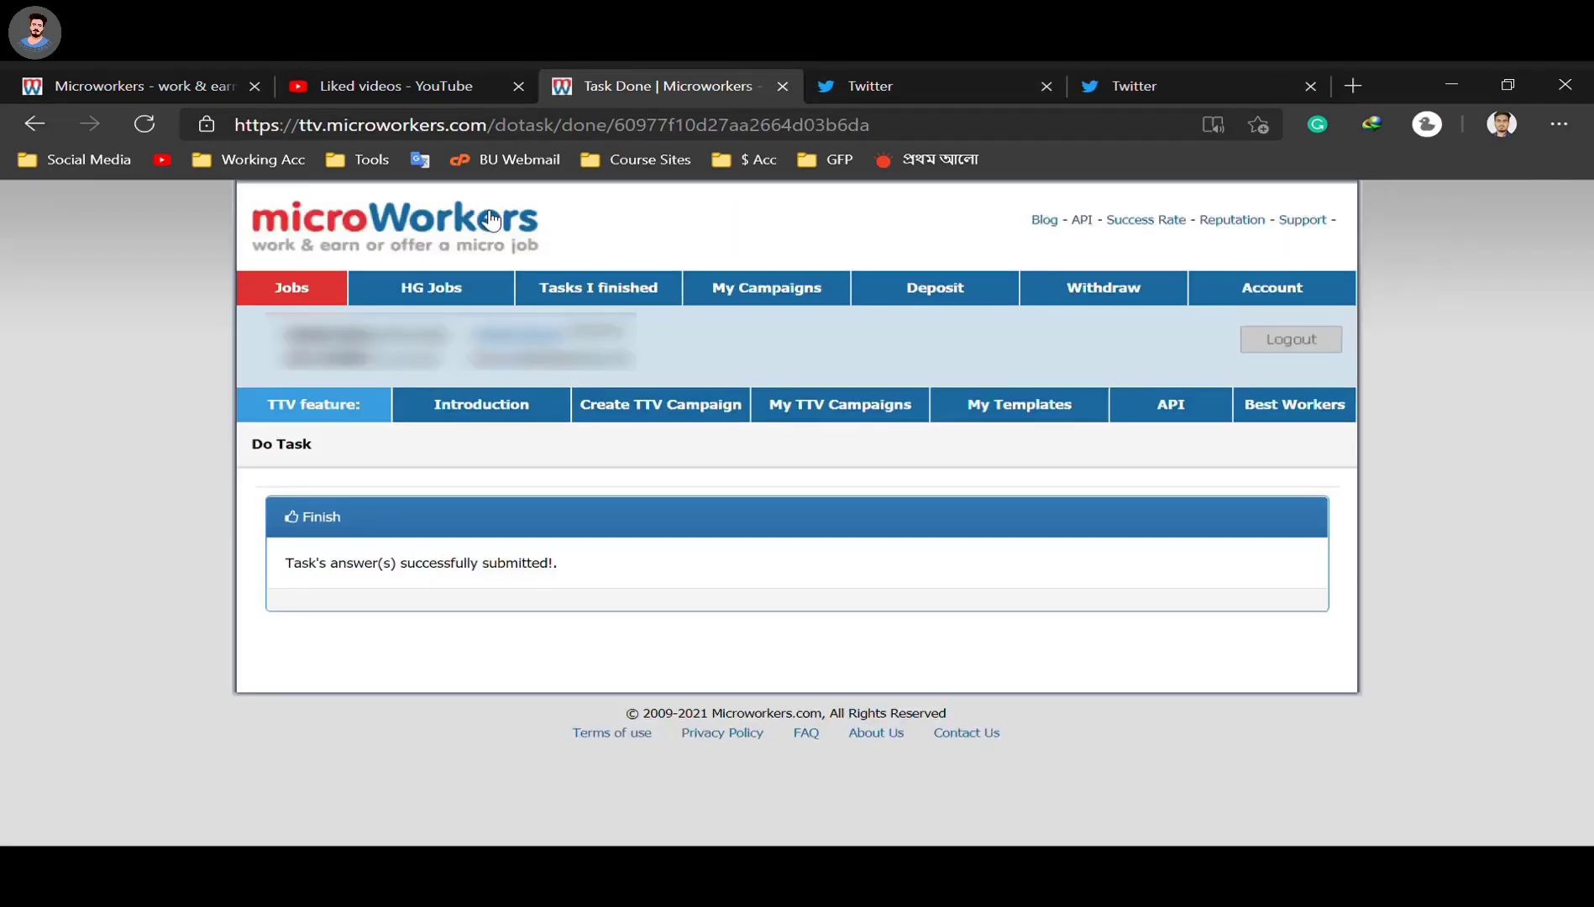
Return to the job list and open another "TTV-YouTube Like" job, then accept and start it.
{"action": "left_click", "coordinate": [178, 82]}
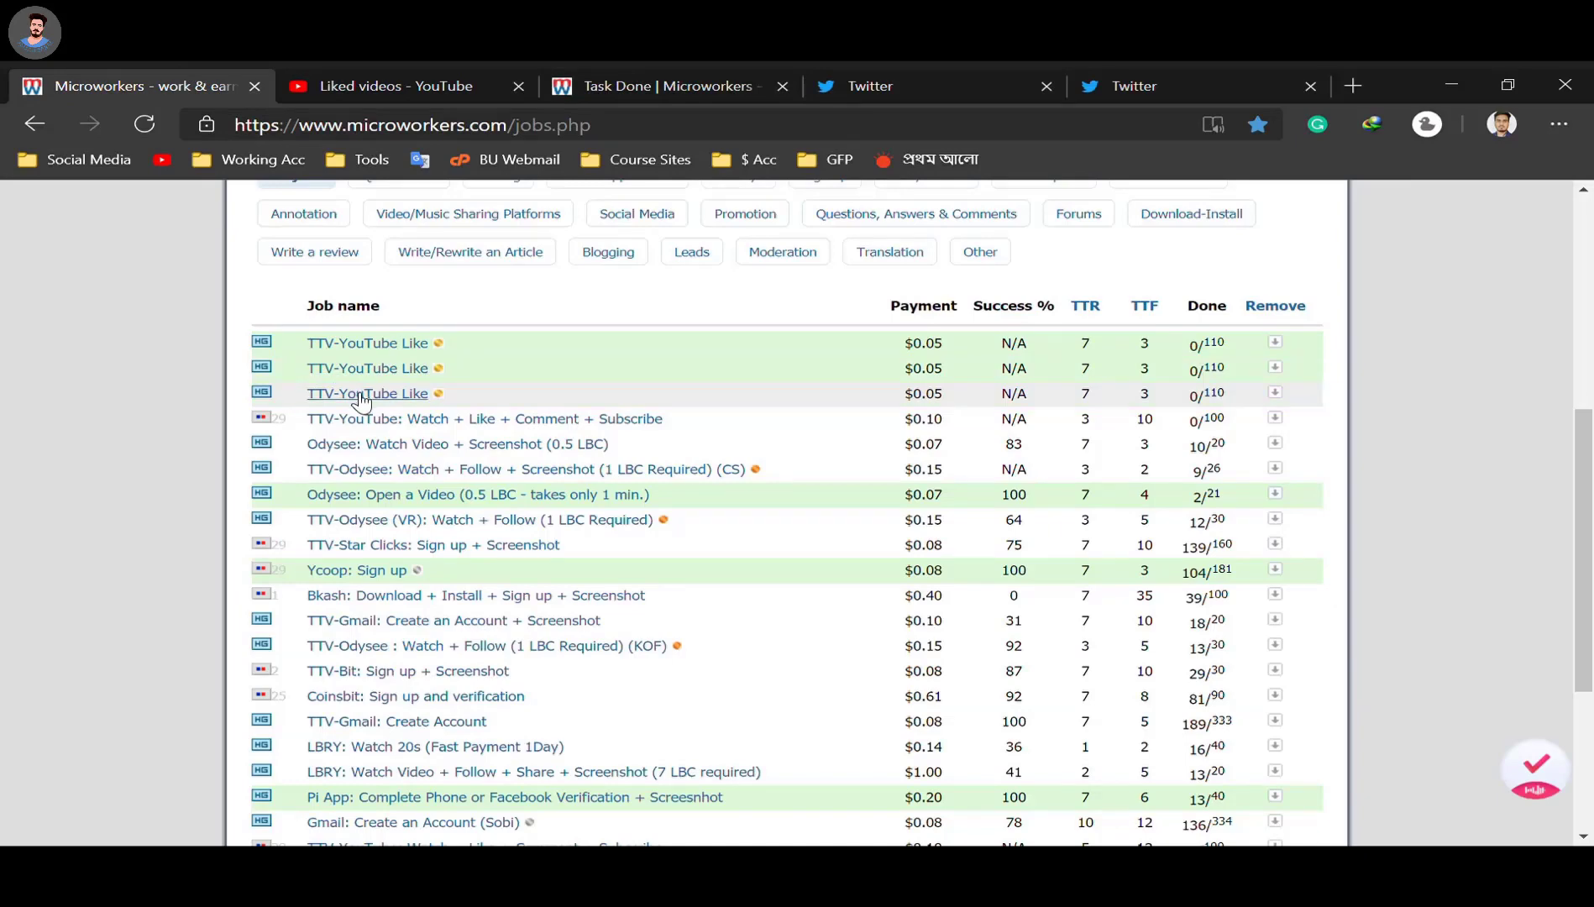
{"action": "left_click_drag", "start_coordinate": [636, 69], "coordinate": [634, 64]}
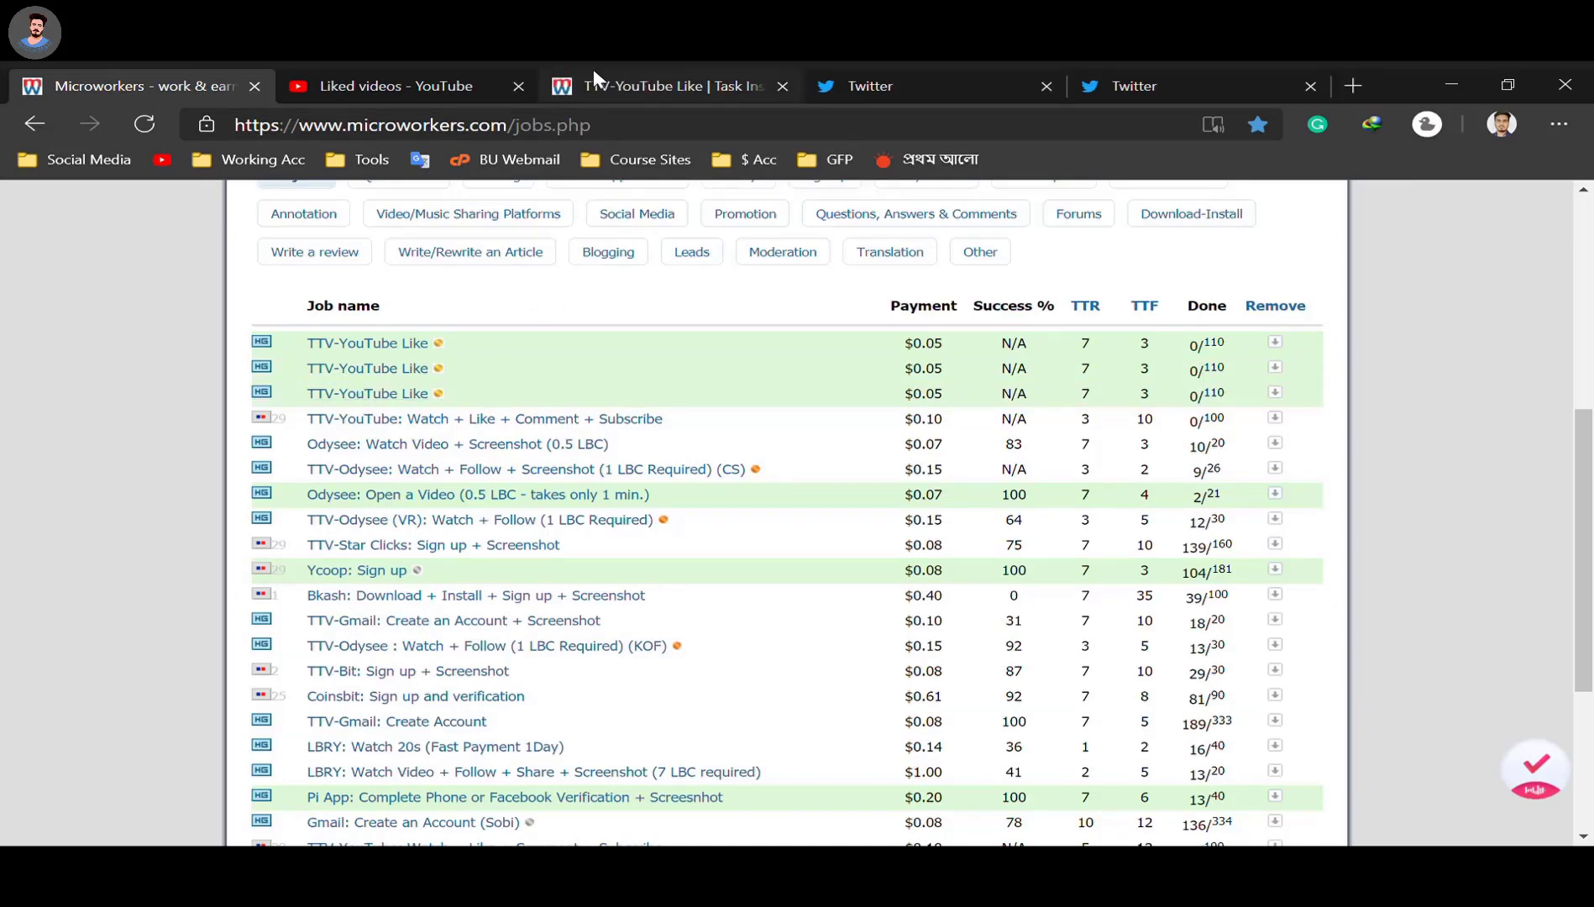
{"action": "left_click", "coordinate": [593, 69]}
{"action": "scroll", "coordinate": [1267, 601], "scroll_direction": "down", "scroll_amount": 10}
{"action": "left_click", "coordinate": [1252, 644]}
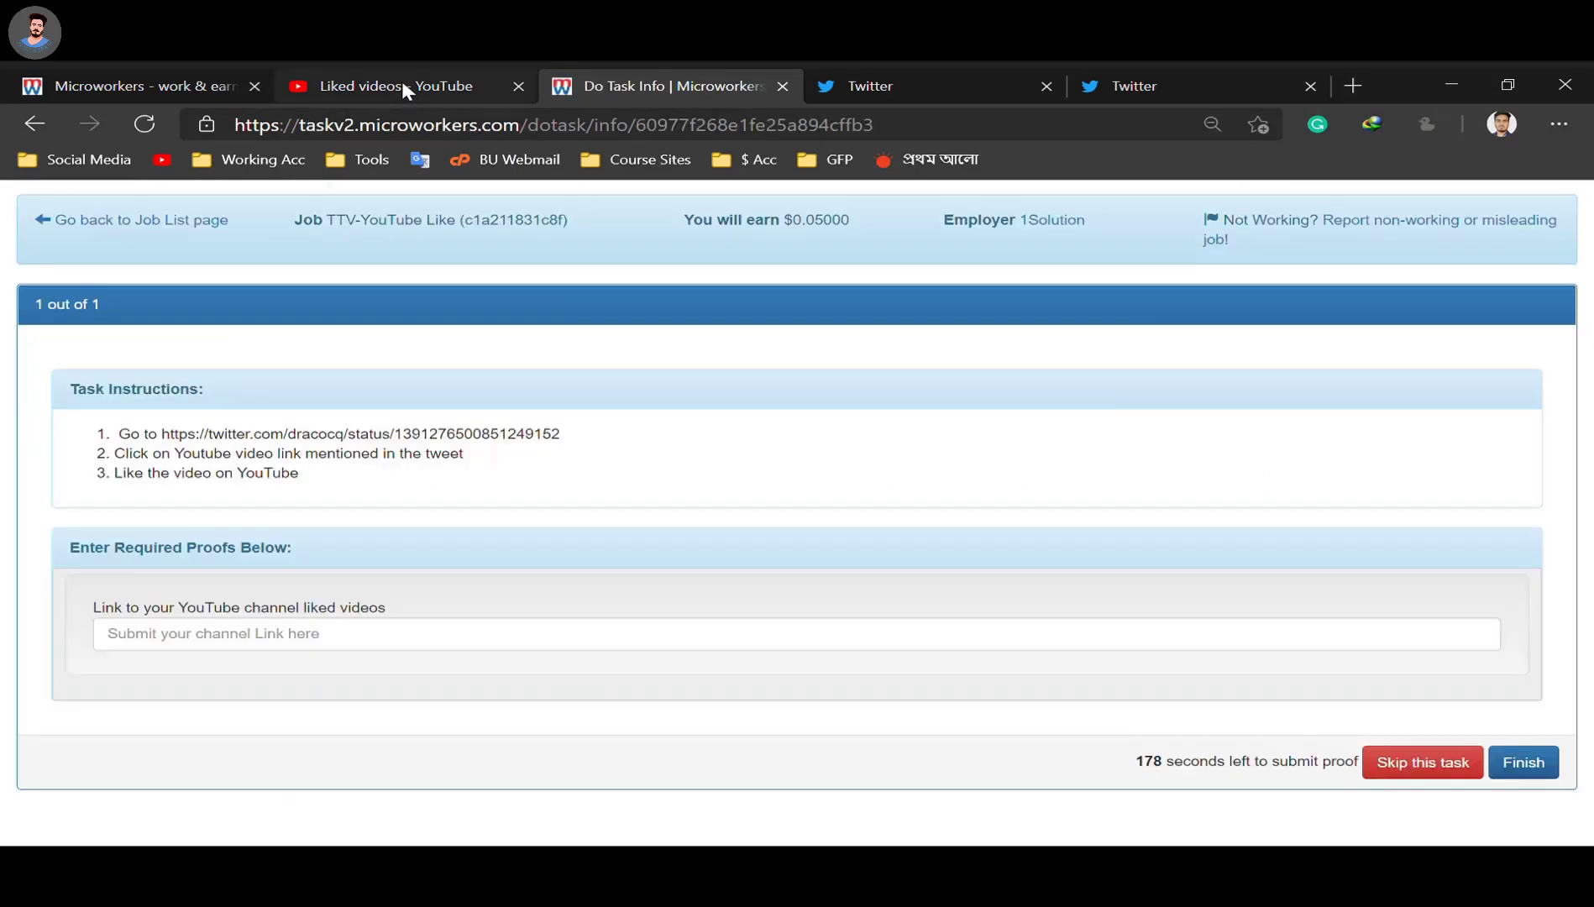
Copy the Liked videos link from YouTube again and enter it as proof in the newly started Like task.
{"action": "left_click", "coordinate": [402, 81]}
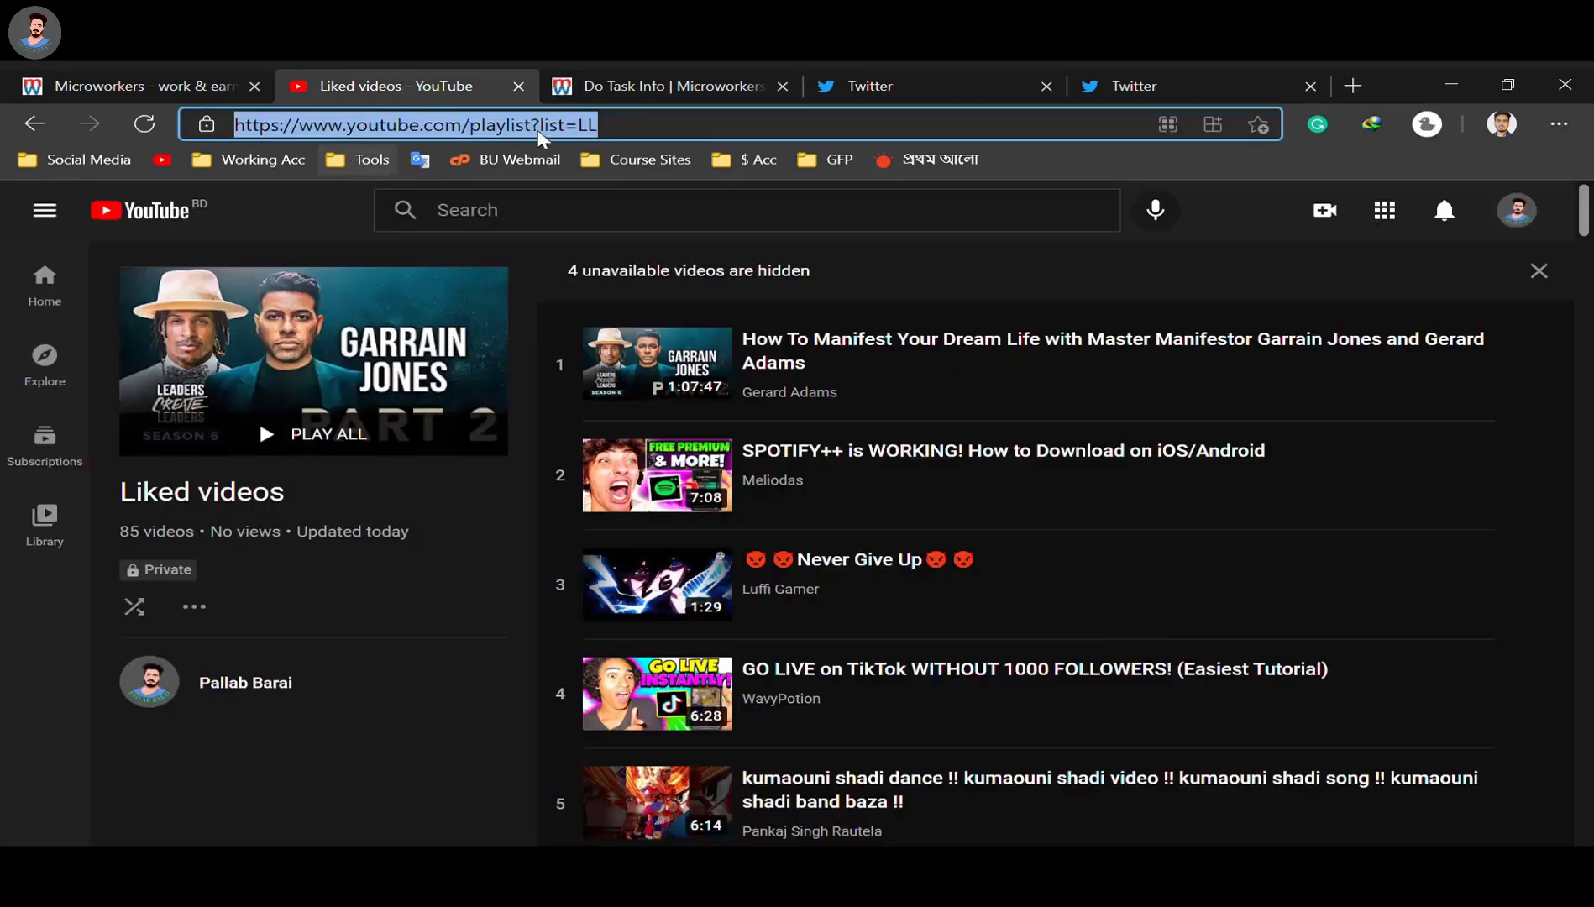
{"action": "left_click", "coordinate": [661, 69]}
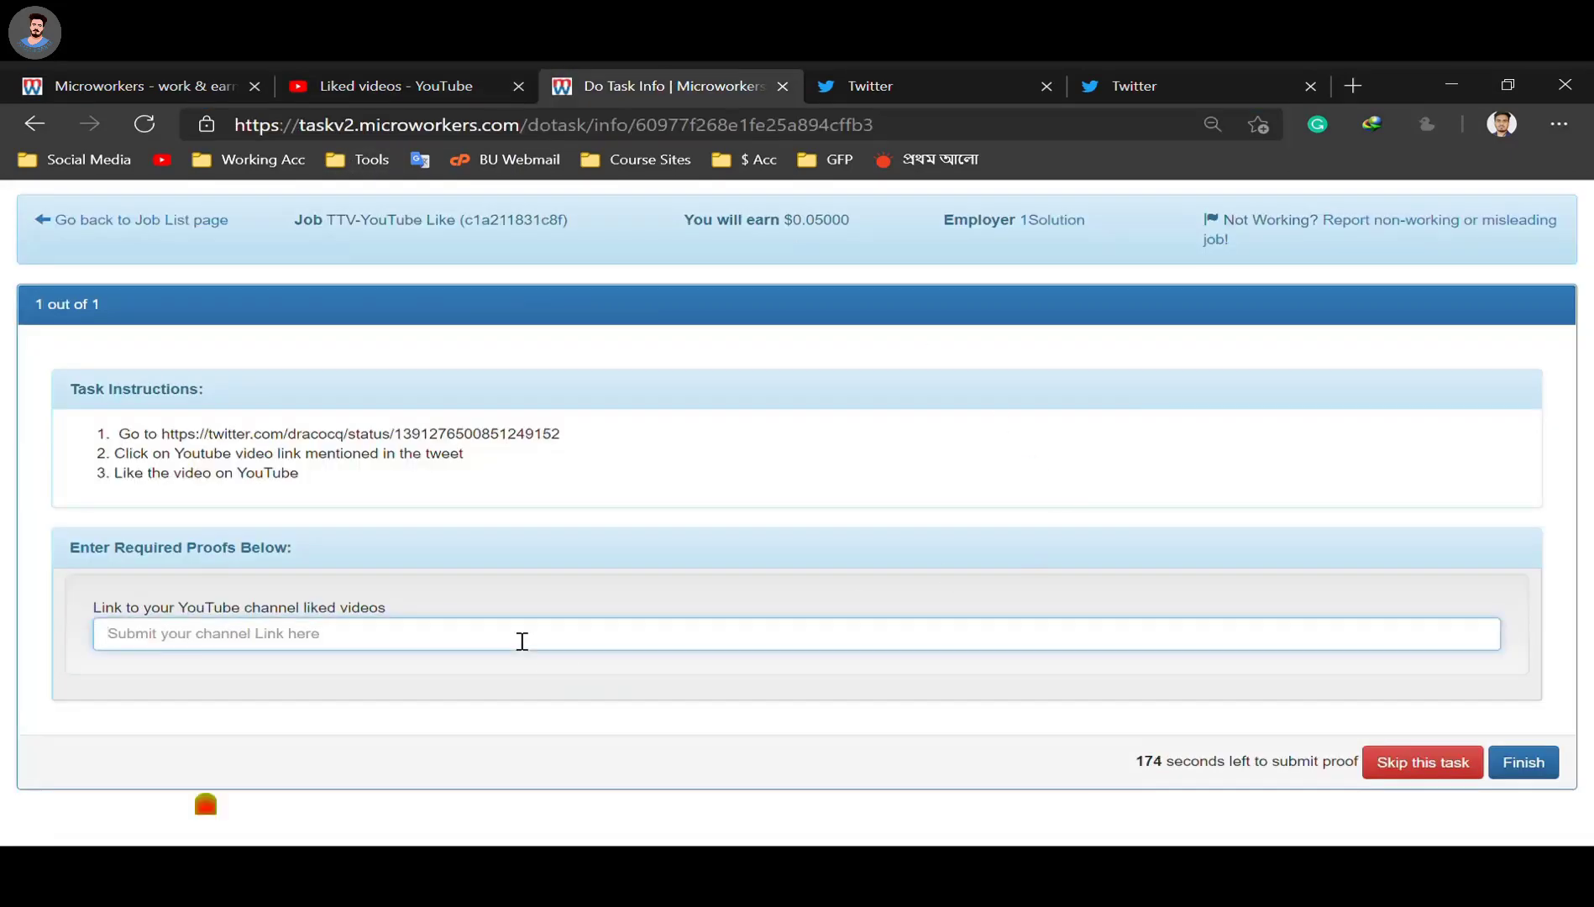
{"action": "key", "text": "ctrl+v"}
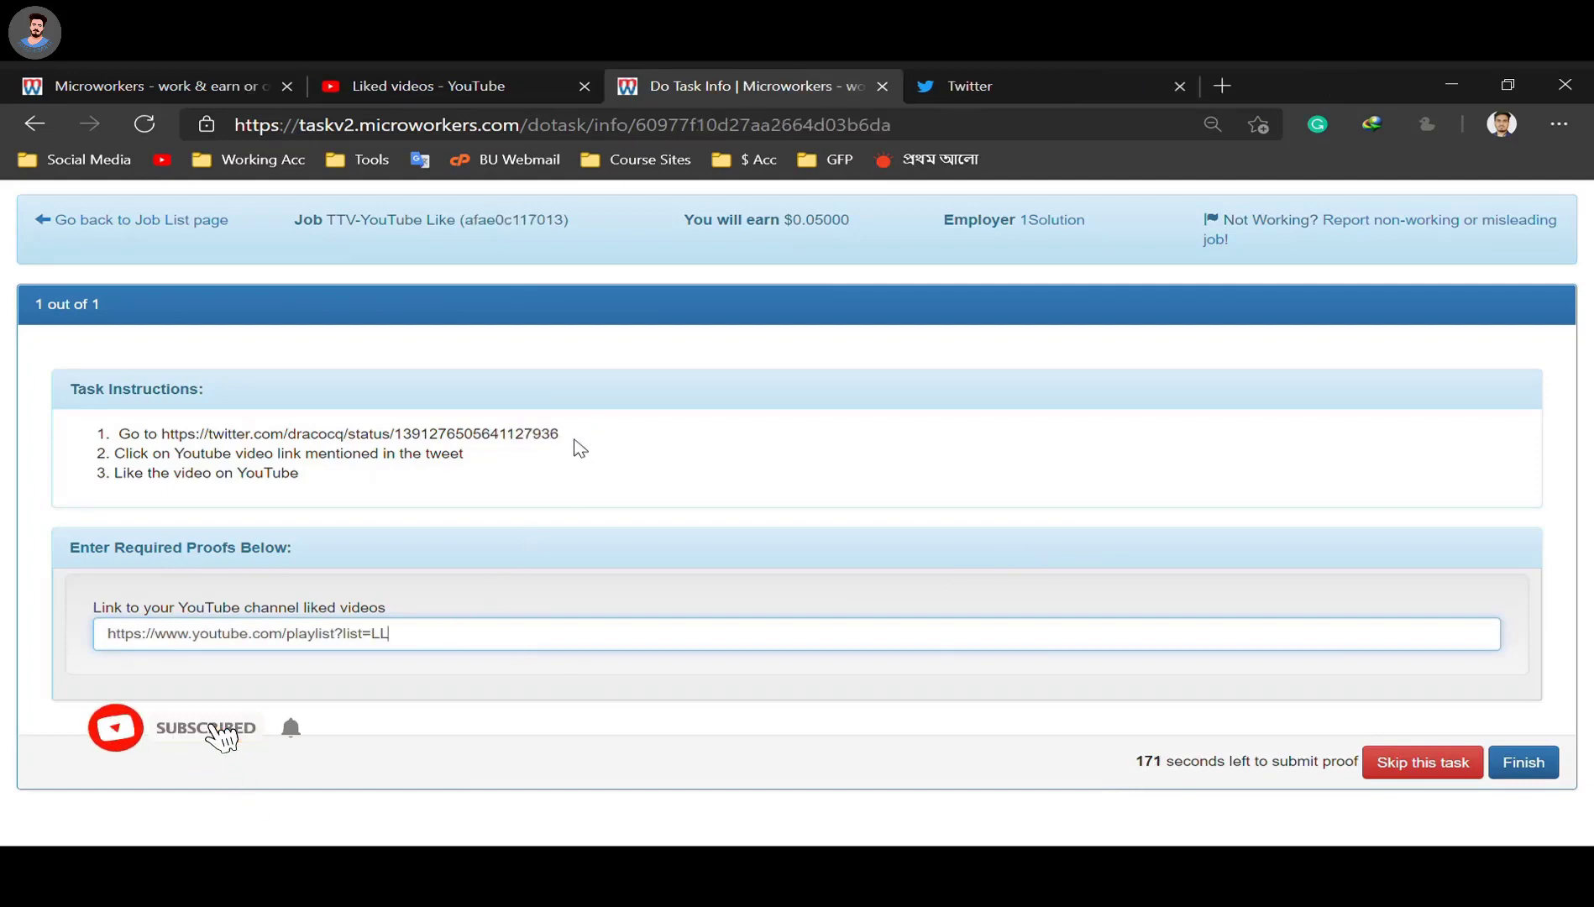
Open the tweet link from the Like task's instructions in a new tab and finish the task to submit its proof.
{"action": "left_click_drag", "start_coordinate": [560, 435], "coordinate": [915, 172]}
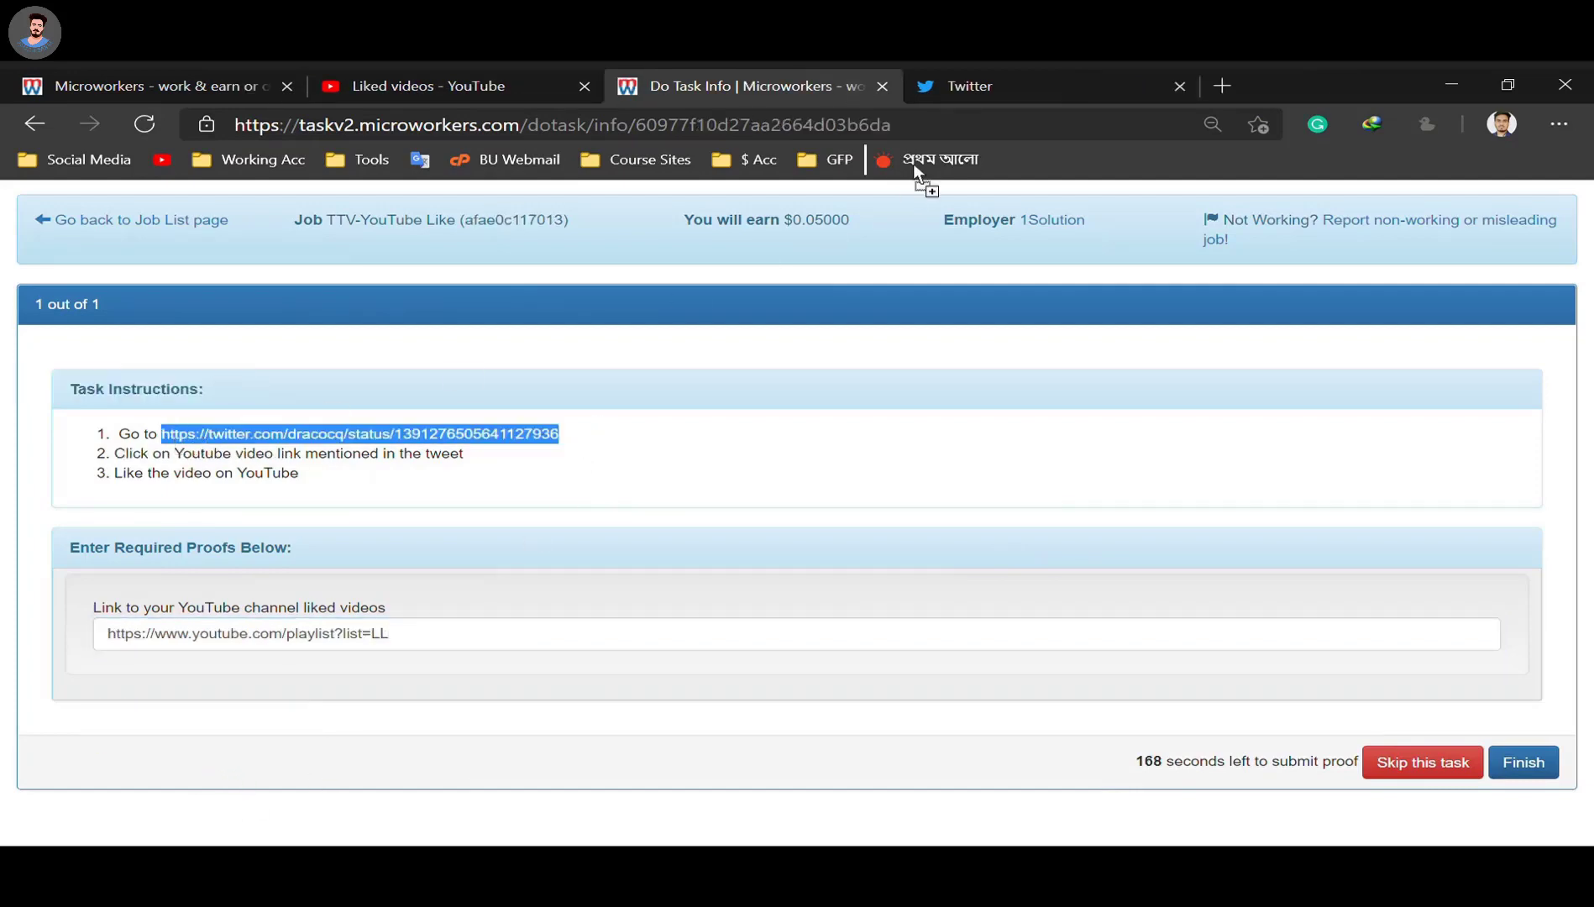
{"action": "left_click_drag", "start_coordinate": [1287, 69], "coordinate": [1259, 84]}
{"action": "left_click", "coordinate": [672, 86]}
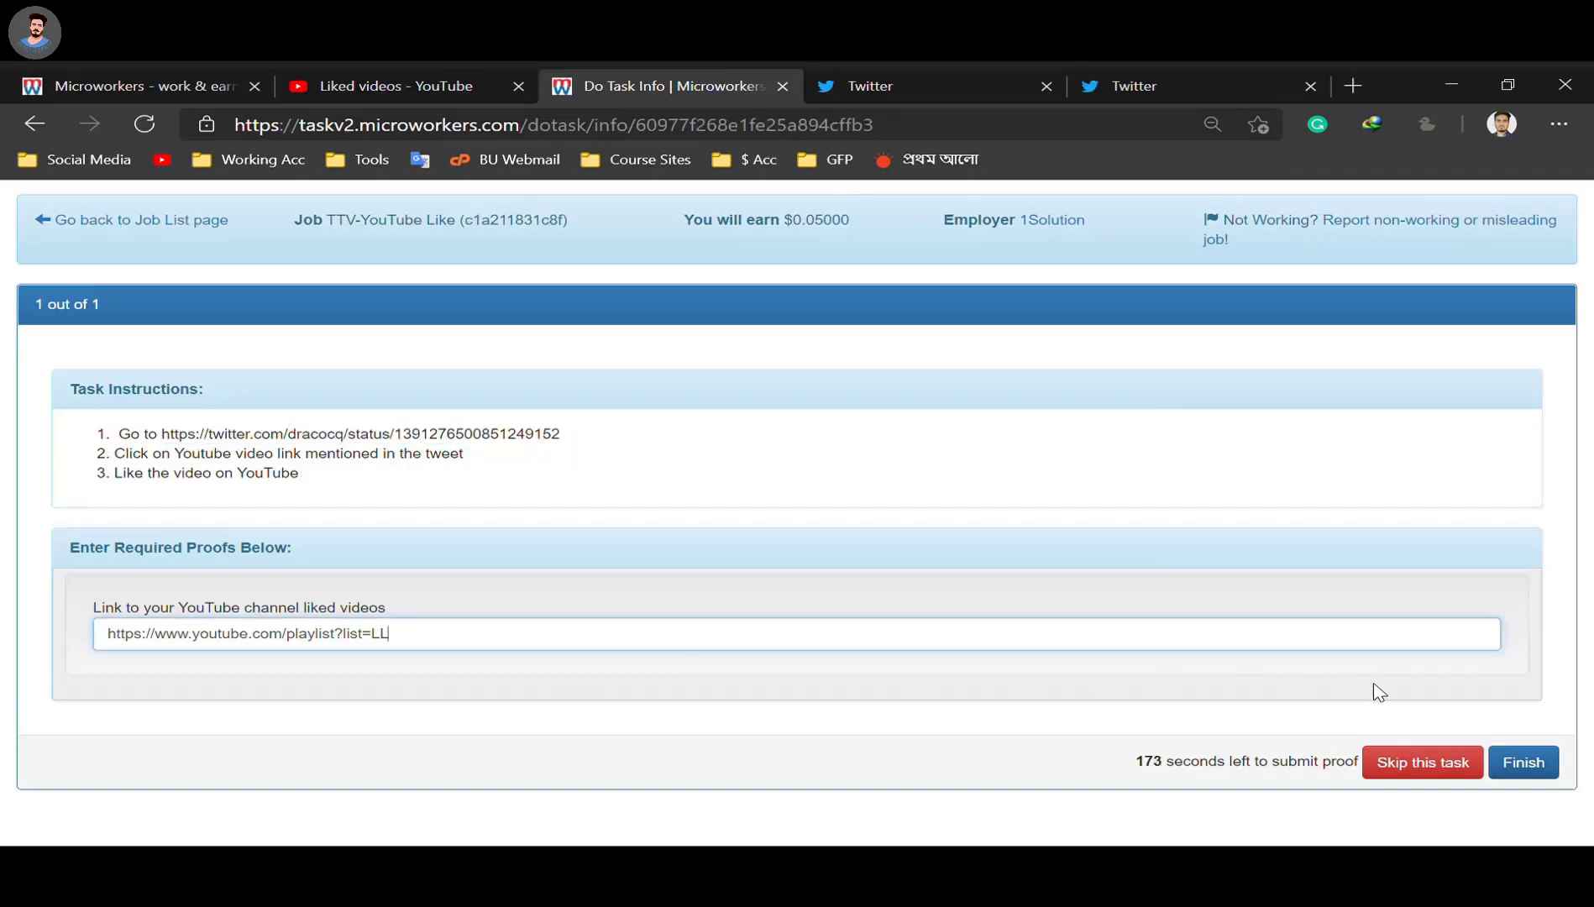
{"action": "left_click", "coordinate": [1521, 761]}
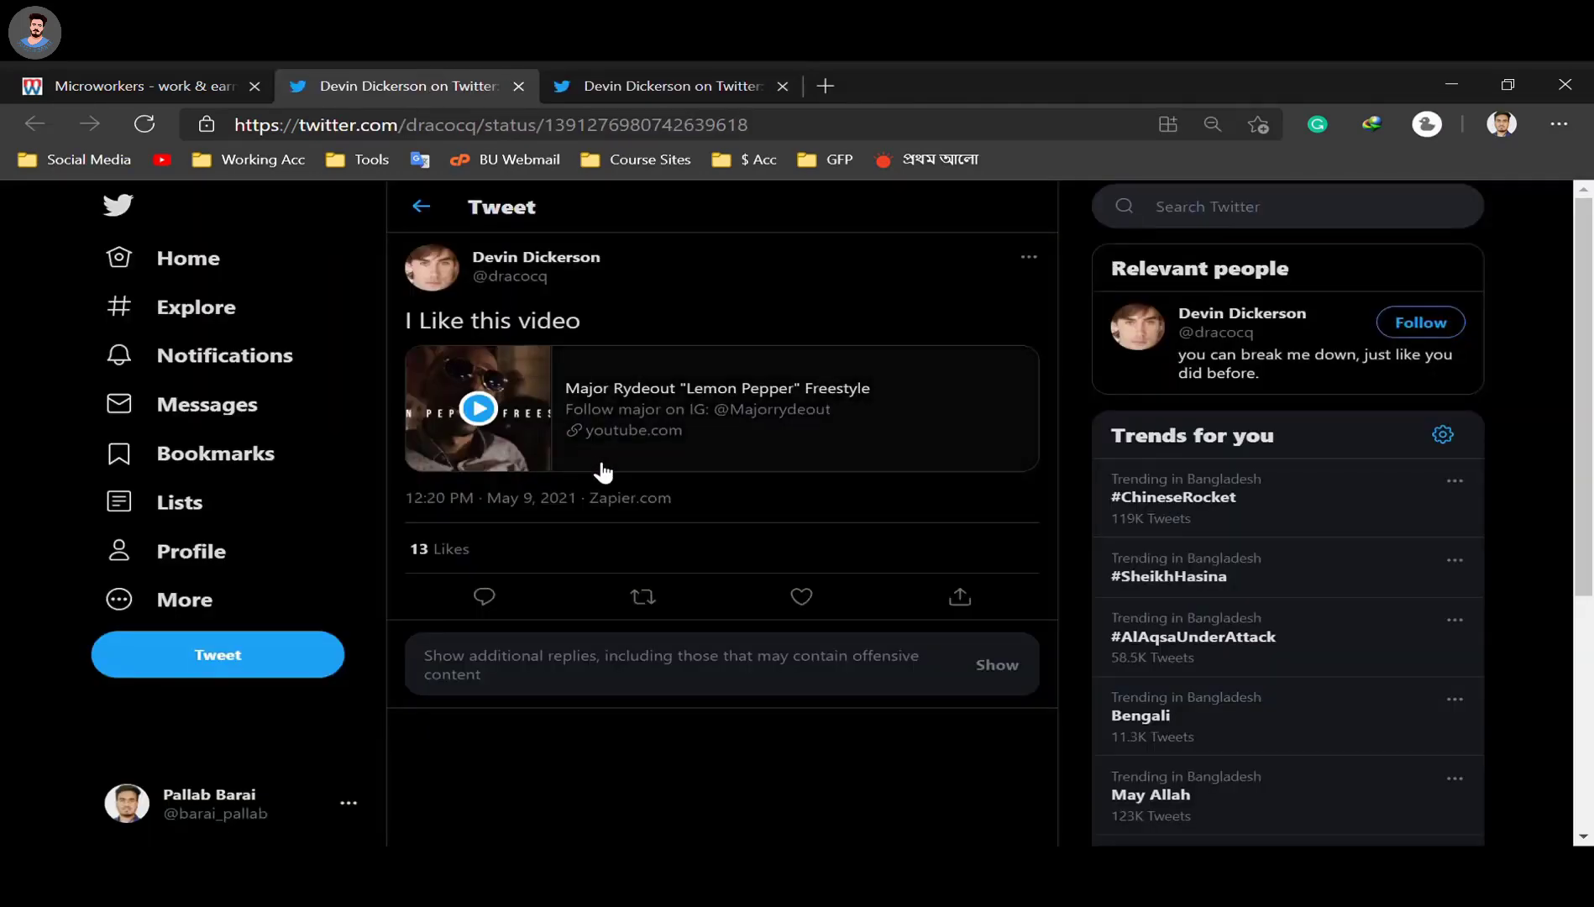
Open the "Lemon Pepper" Freestyle video linked in the first tweet, like it on YouTube and close the video.
{"action": "left_click", "coordinate": [634, 451]}
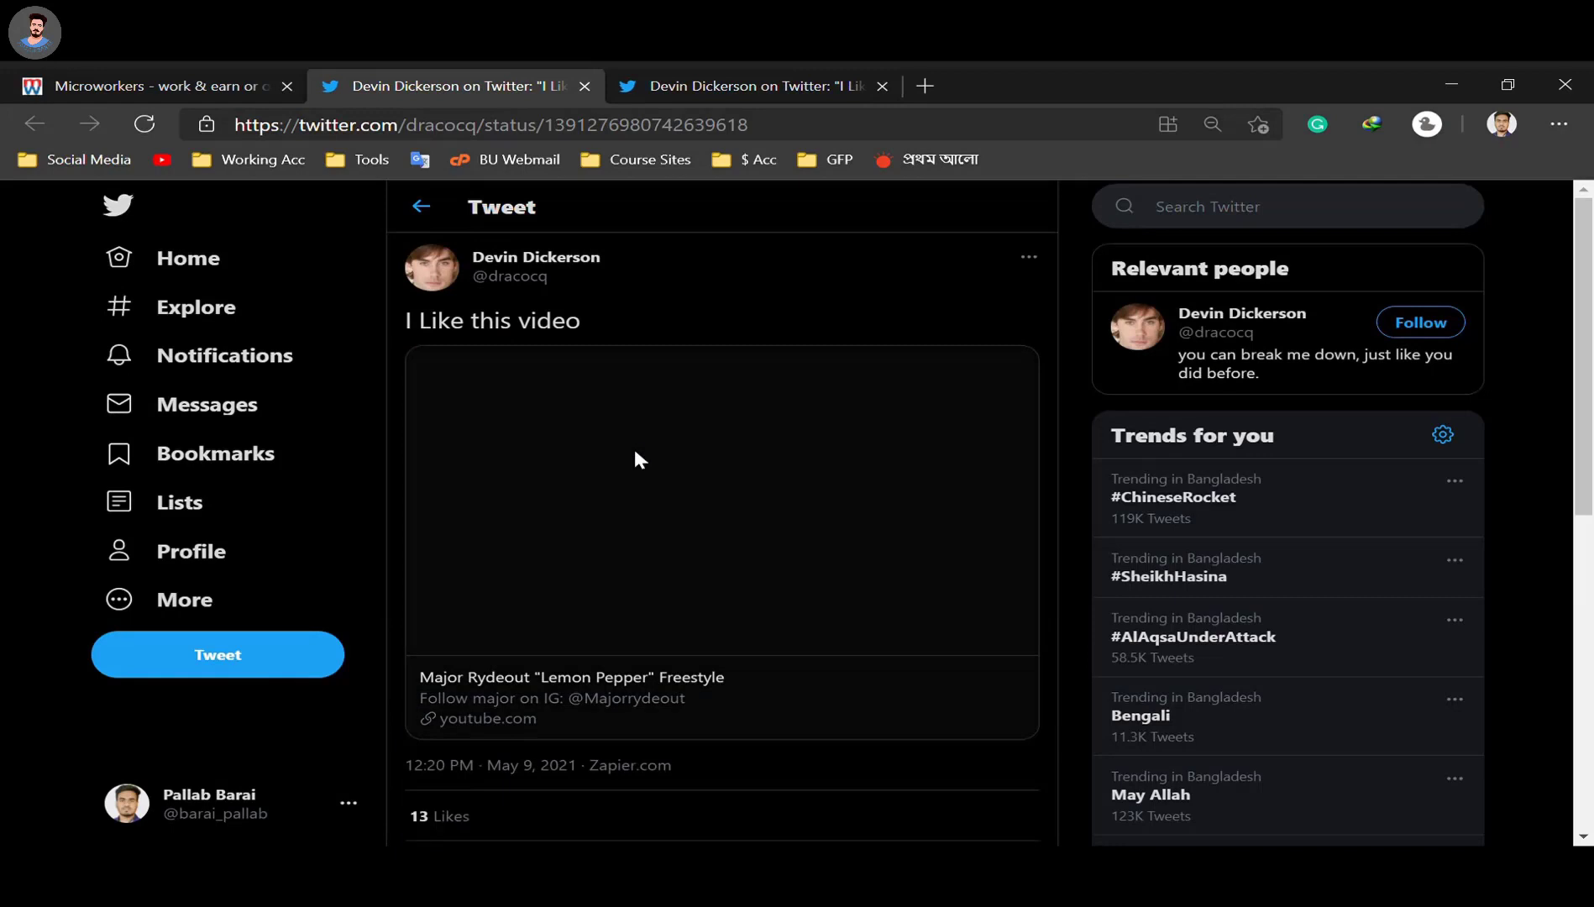
{"action": "left_click", "coordinate": [512, 732]}
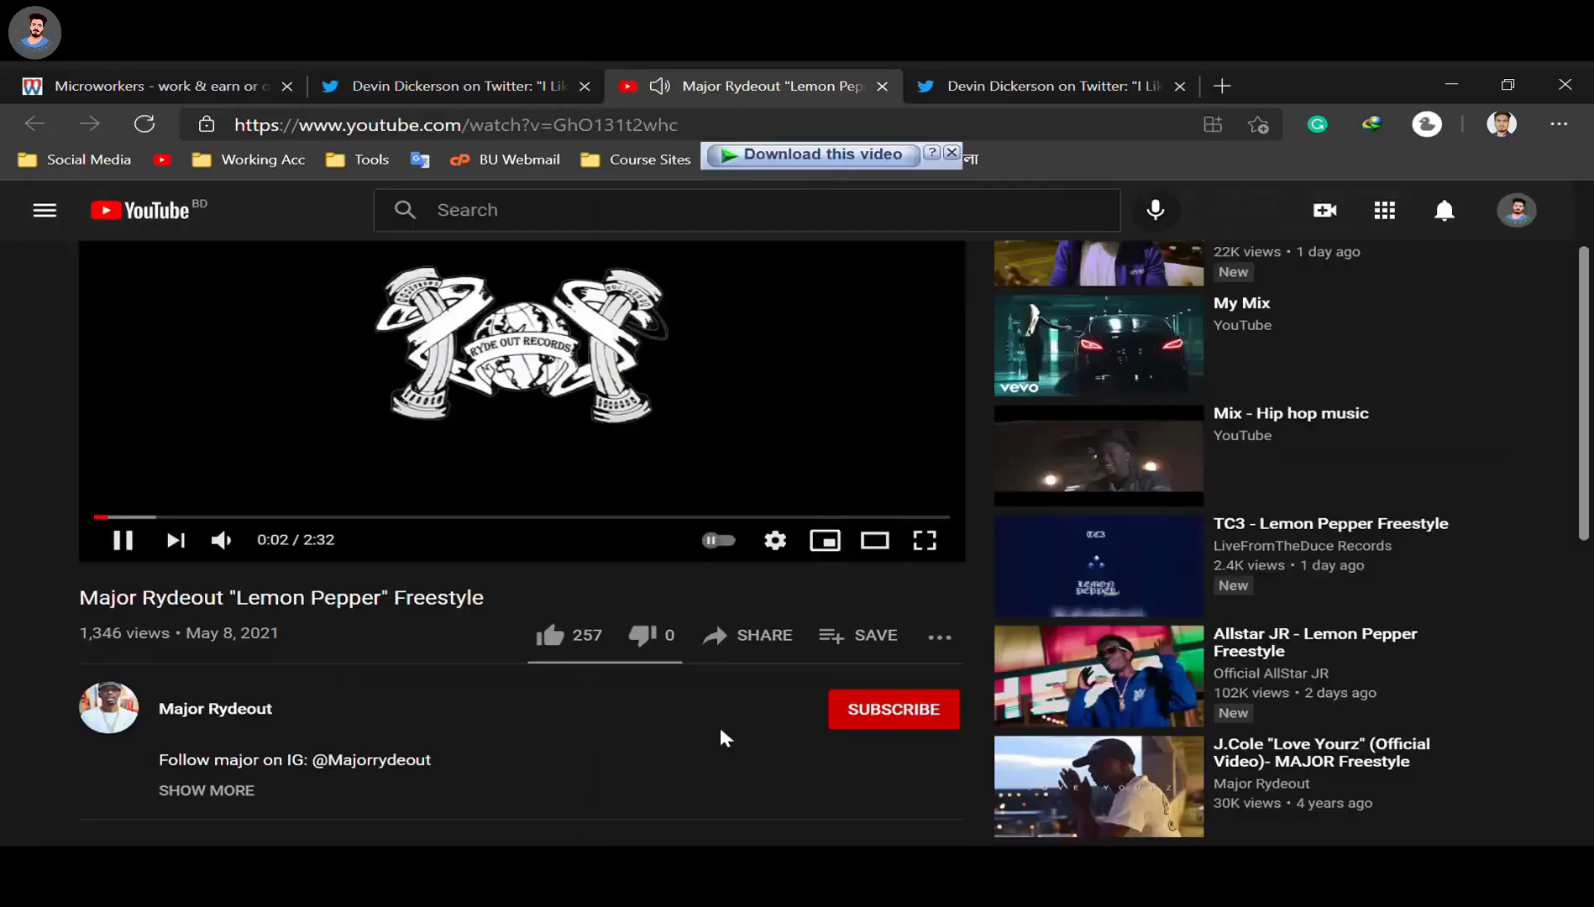
{"action": "left_click", "coordinate": [549, 635]}
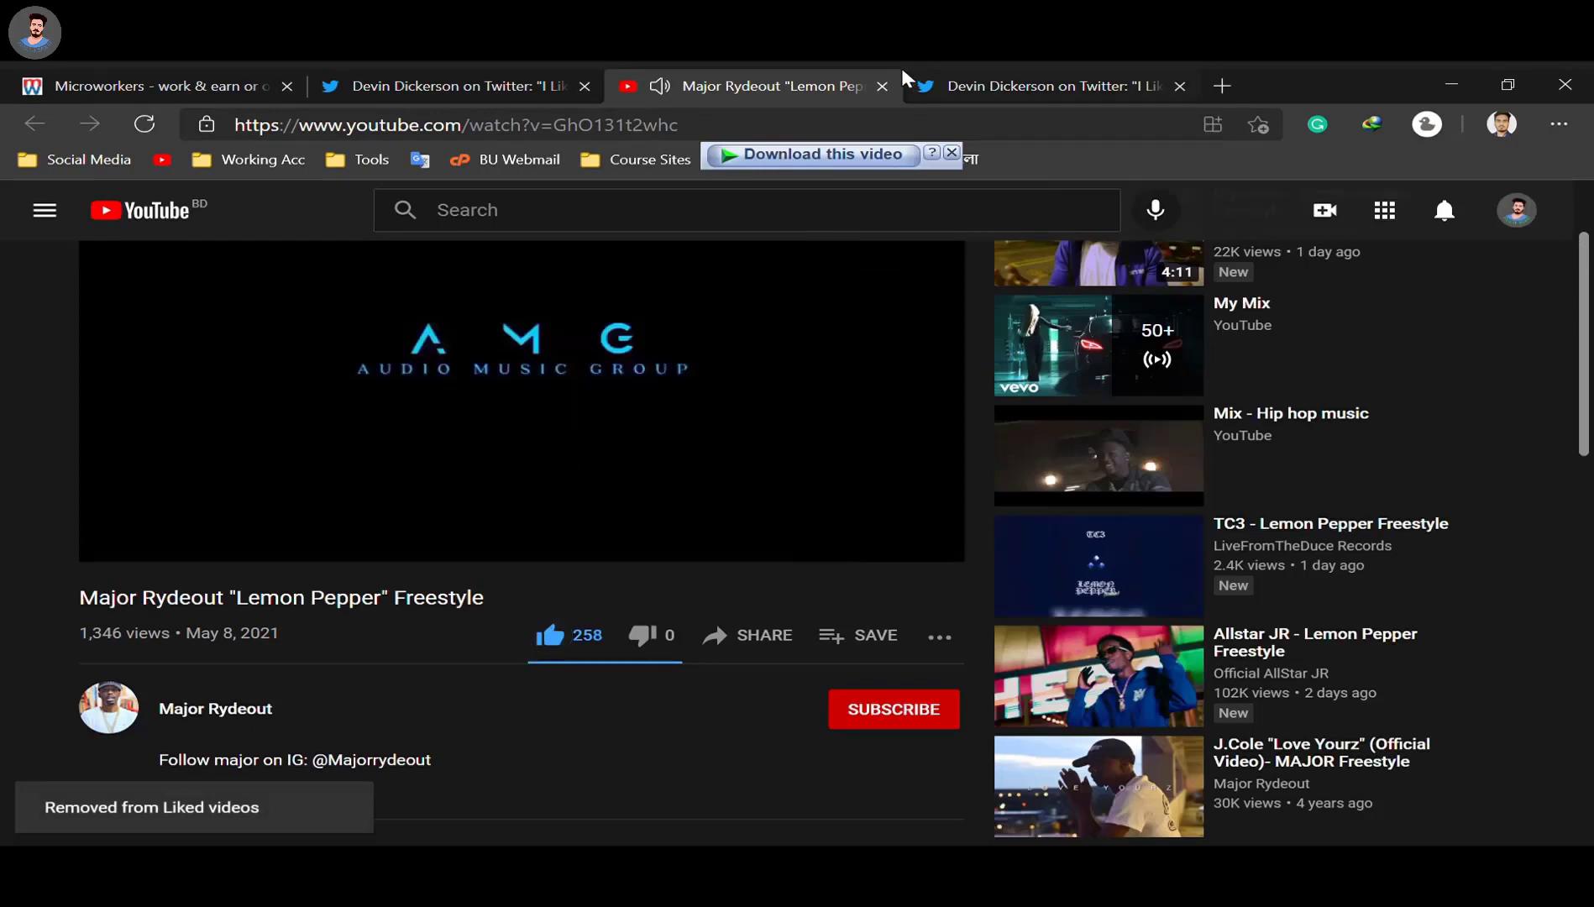
{"action": "left_click", "coordinate": [882, 85]}
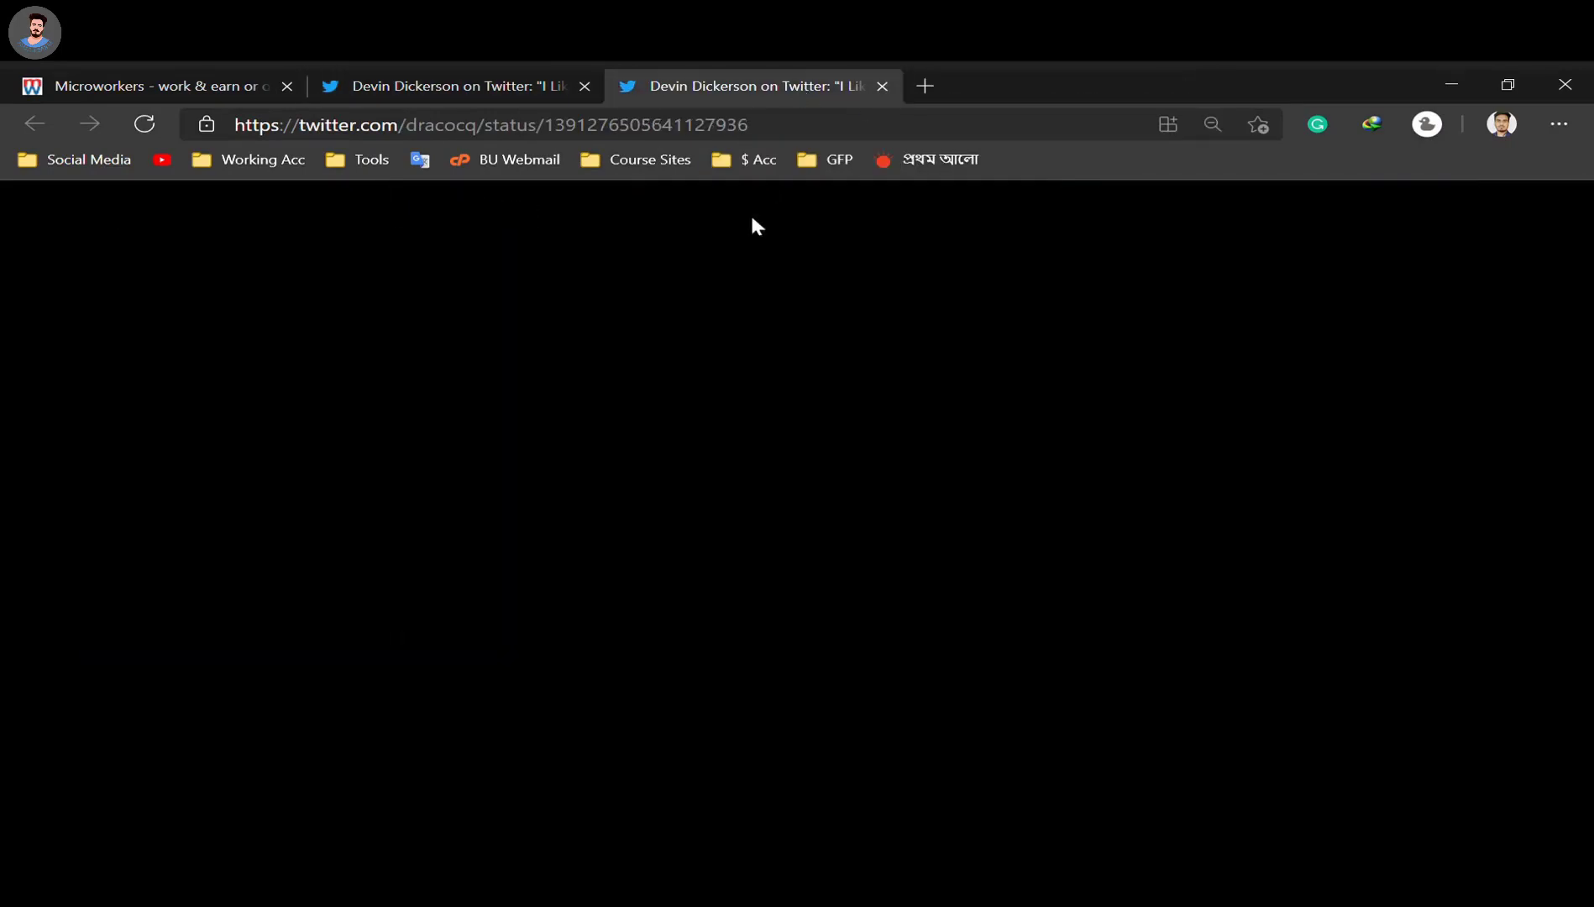
Open the "Reforming Cannabis Laws" video linked in the other tweet, like it on YouTube and close the video.
{"action": "left_click", "coordinate": [610, 477]}
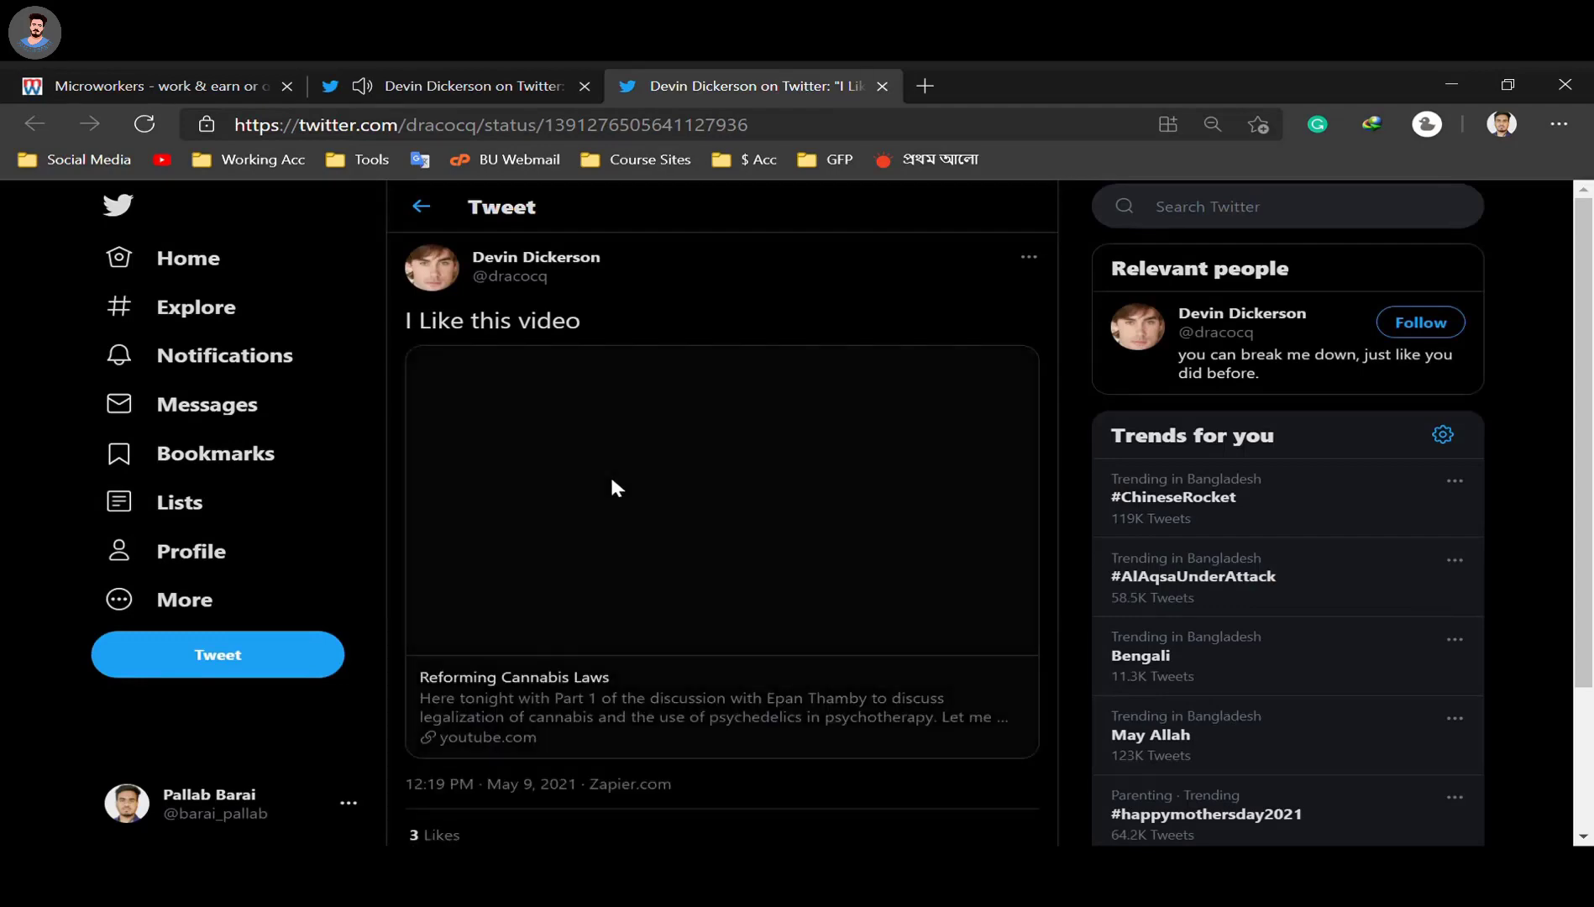
{"action": "left_click", "coordinate": [525, 745]}
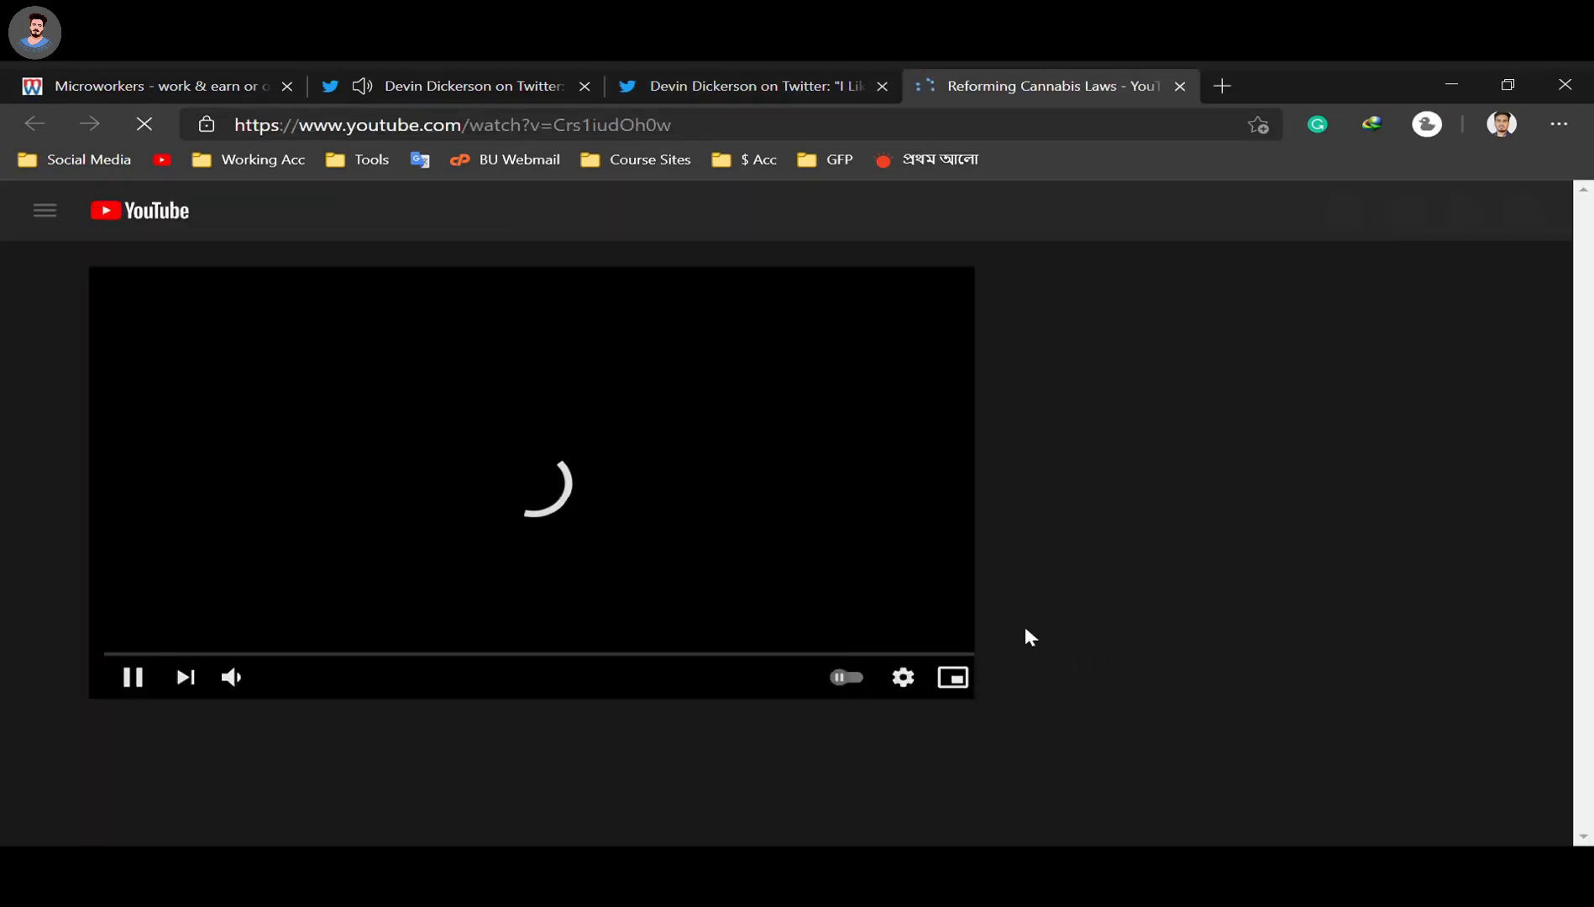
{"action": "scroll", "coordinate": [564, 507], "scroll_direction": "down", "scroll_amount": 3}
{"action": "left_click", "coordinate": [554, 474]}
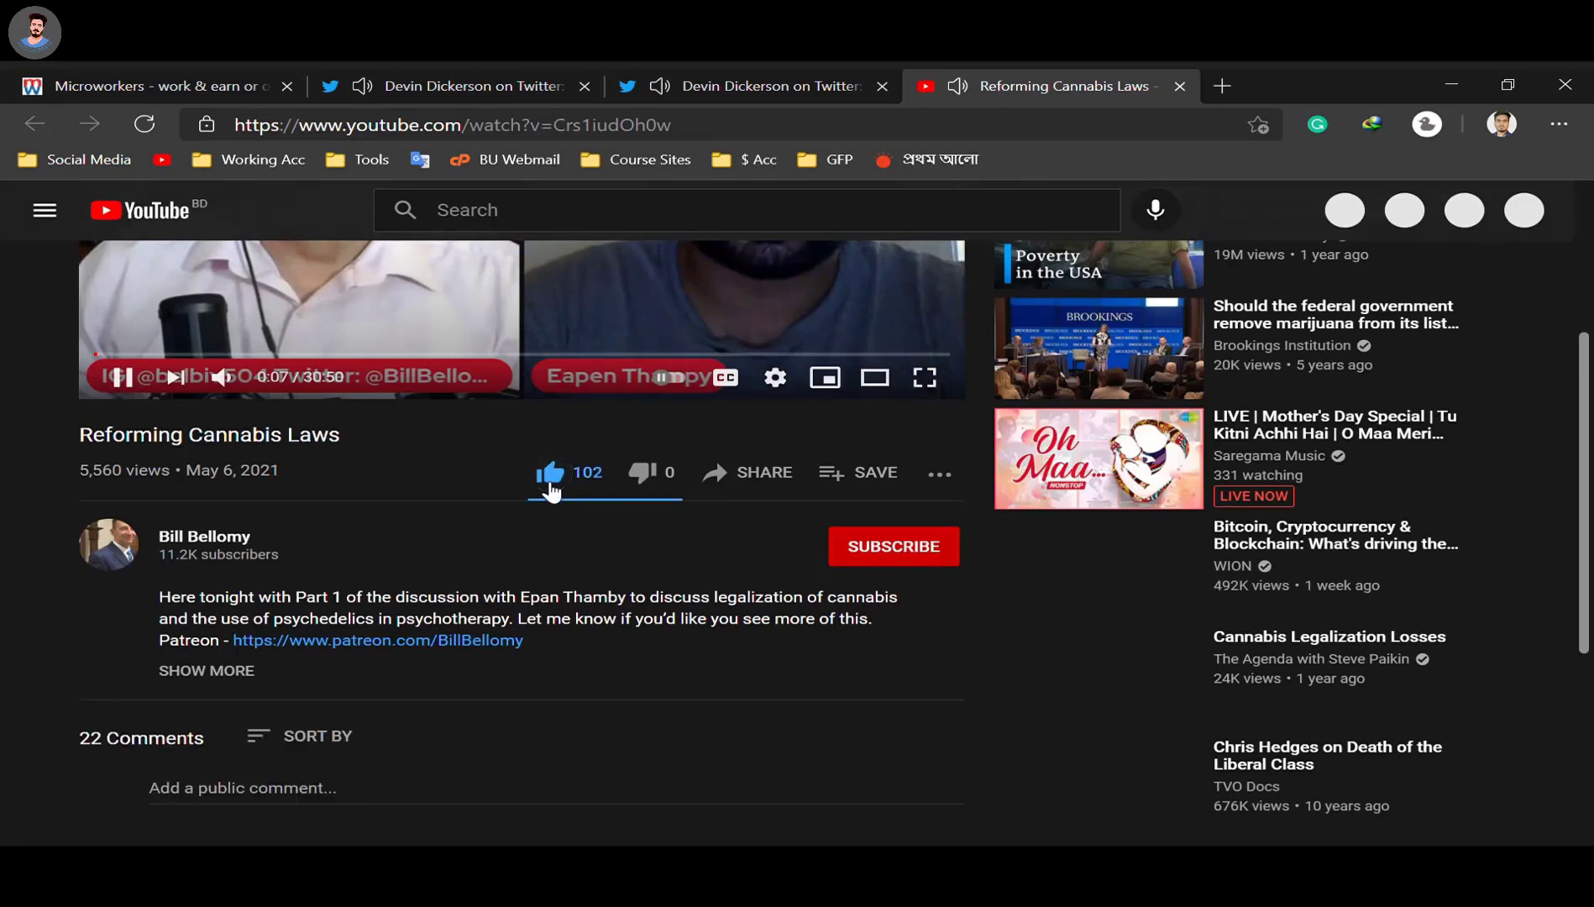
{"action": "left_click", "coordinate": [1180, 86]}
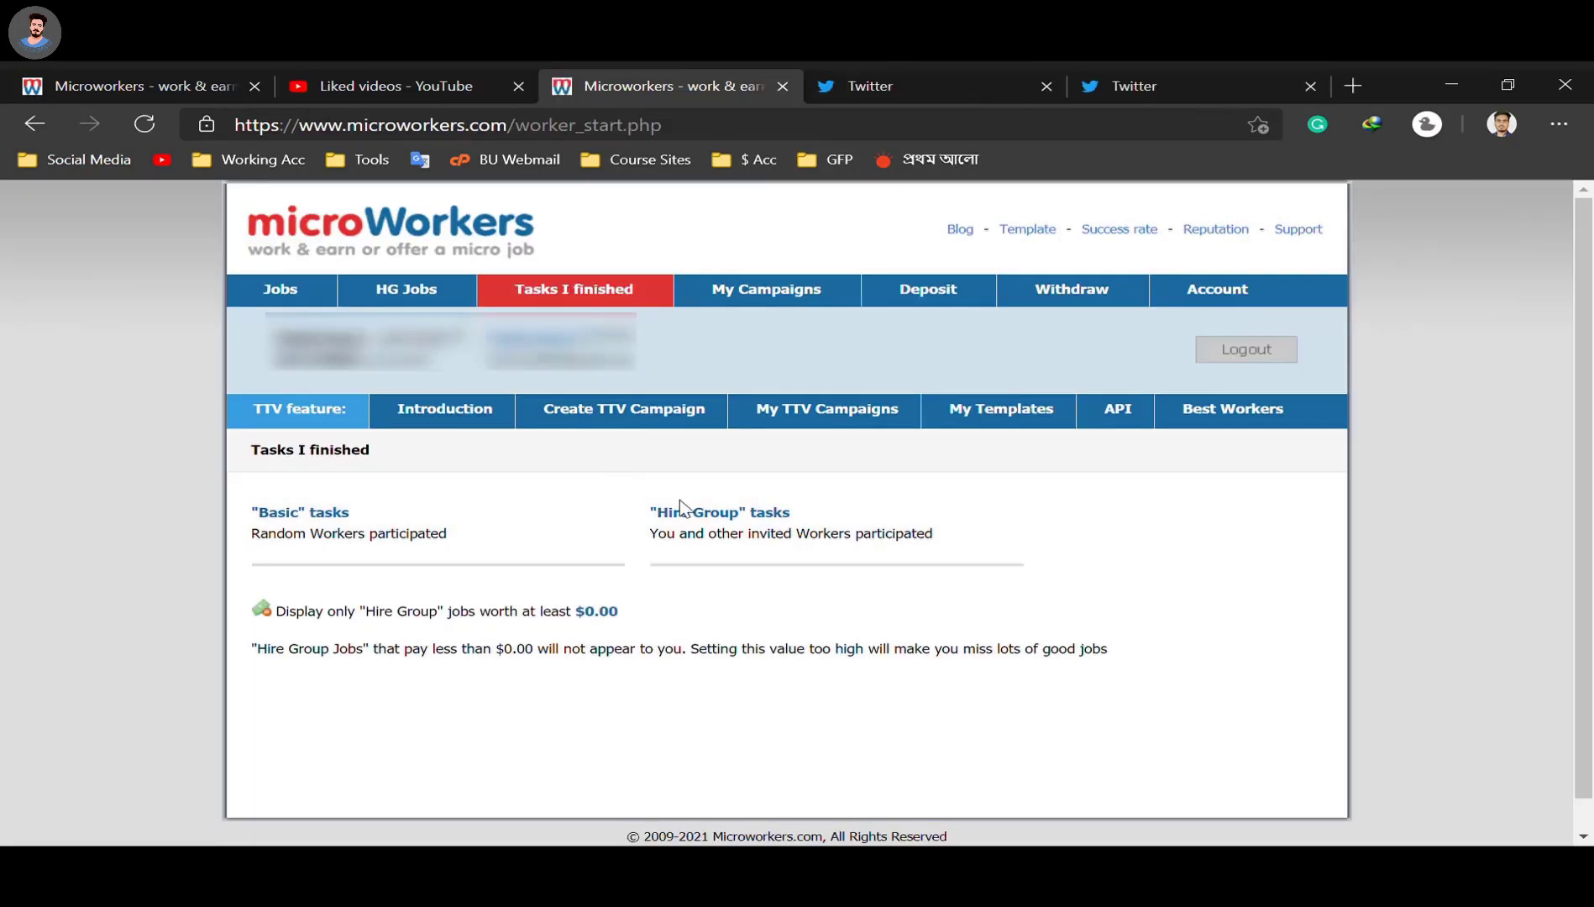
Open the list of finished "Hire Group" tasks on Microworkers and examine the status of the submitted YouTube Like tasks.
{"action": "left_click", "coordinate": [696, 514]}
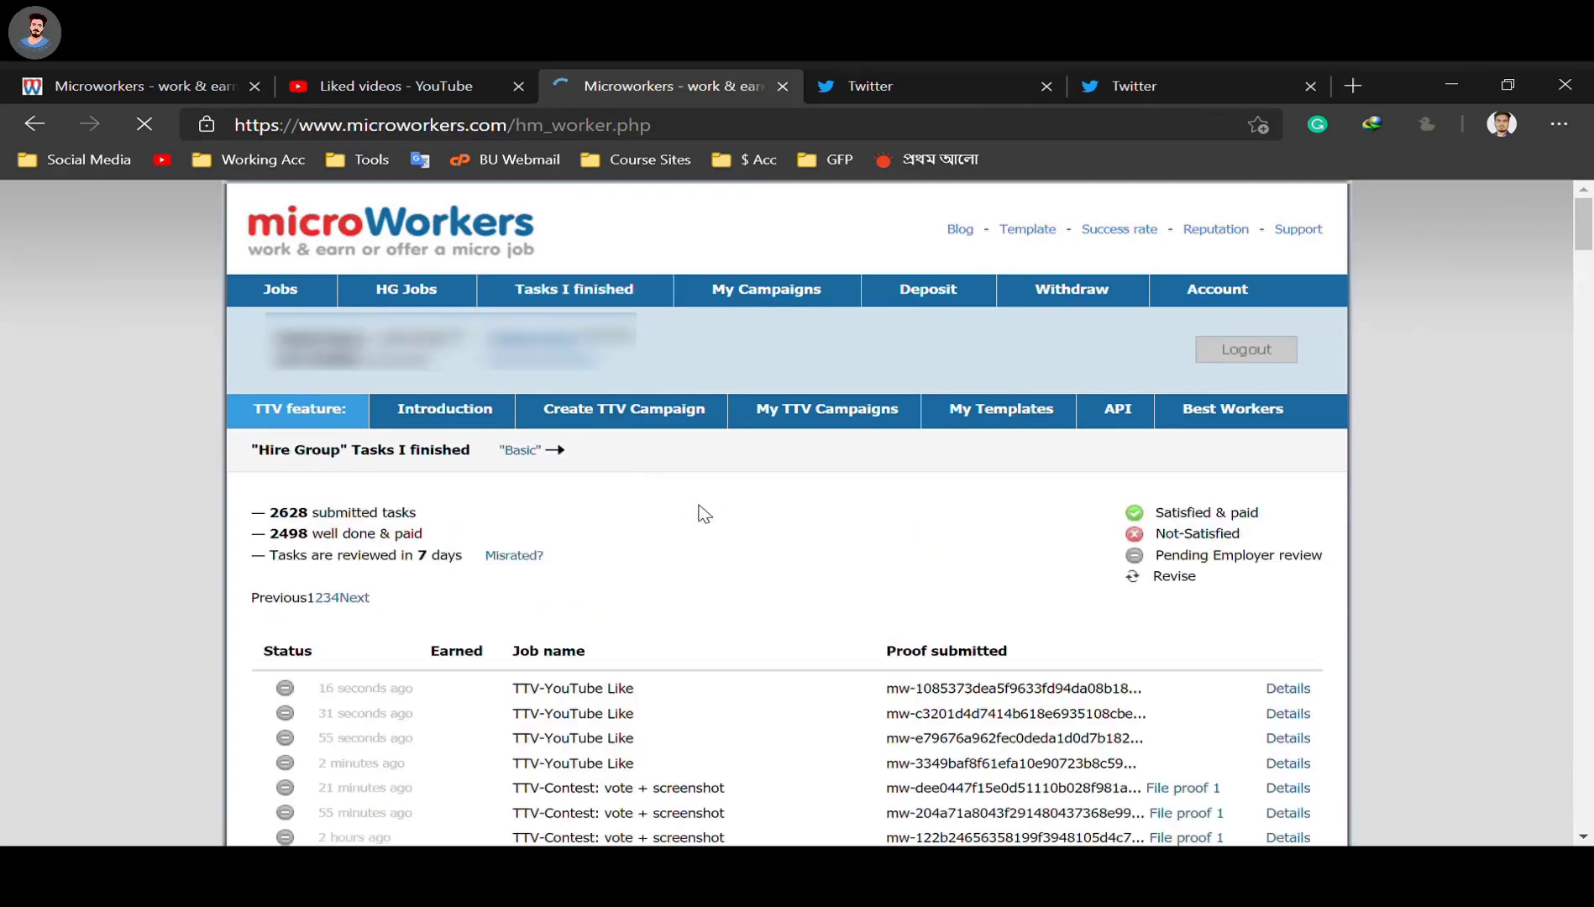
{"action": "scroll", "coordinate": [722, 509], "scroll_direction": "down", "scroll_amount": 5}
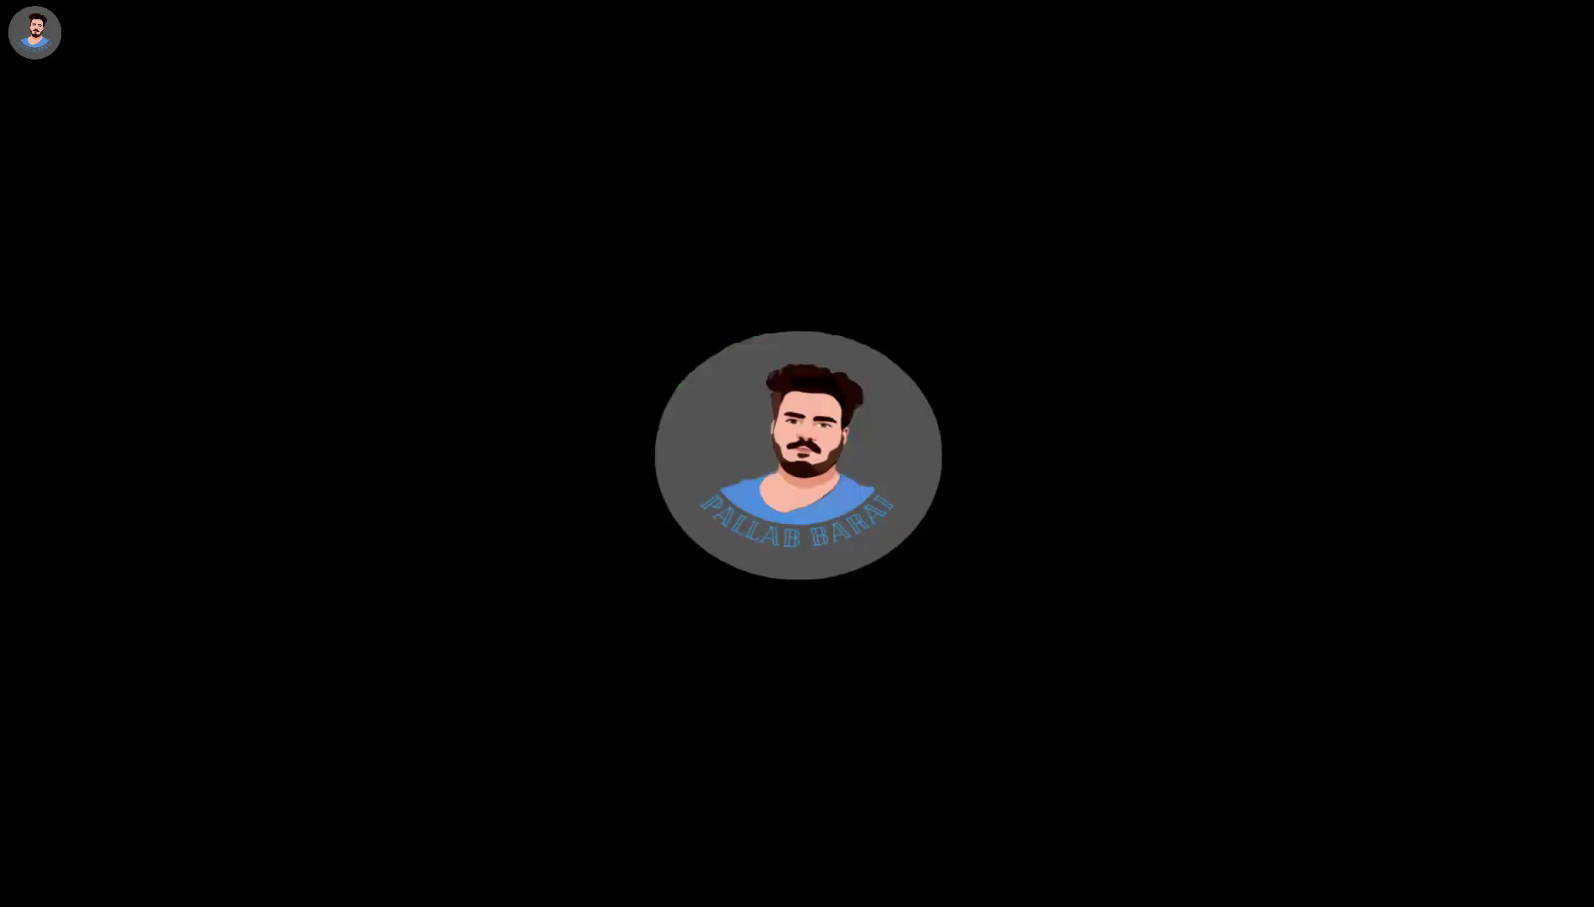